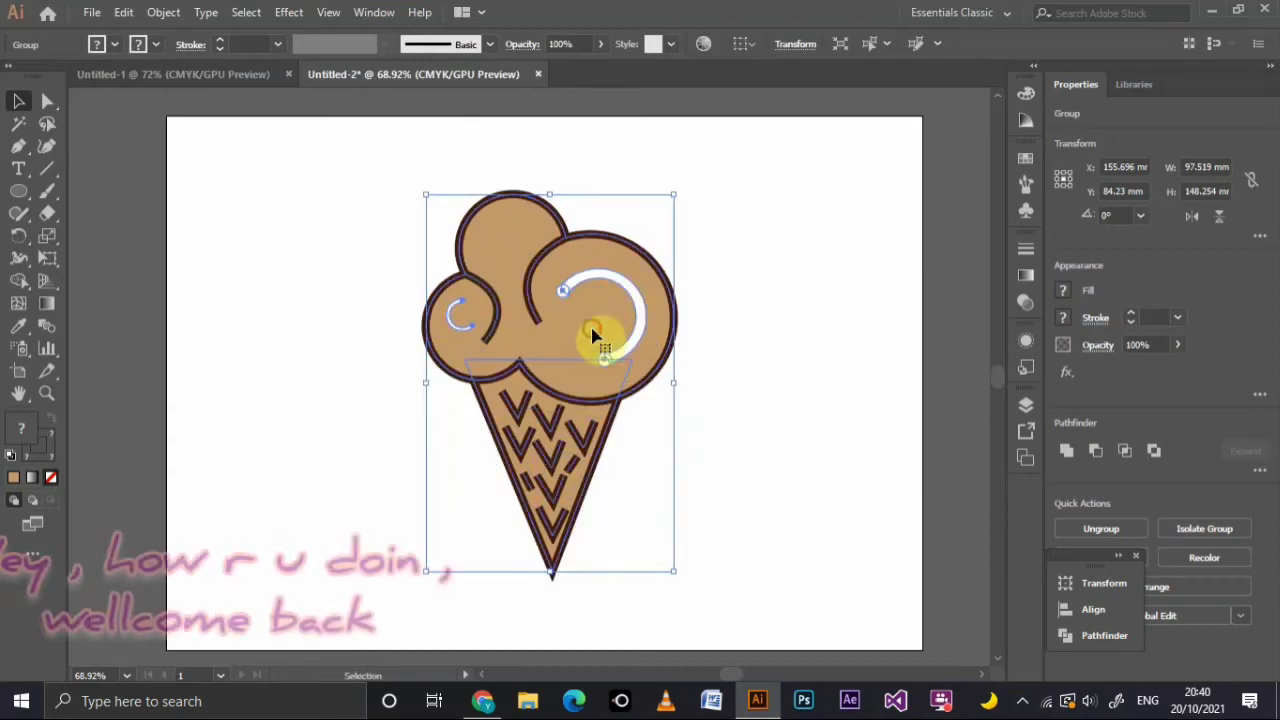
Deselect the finished ice cream sample so the artboard is clear for new drawing
left_click(768, 377)
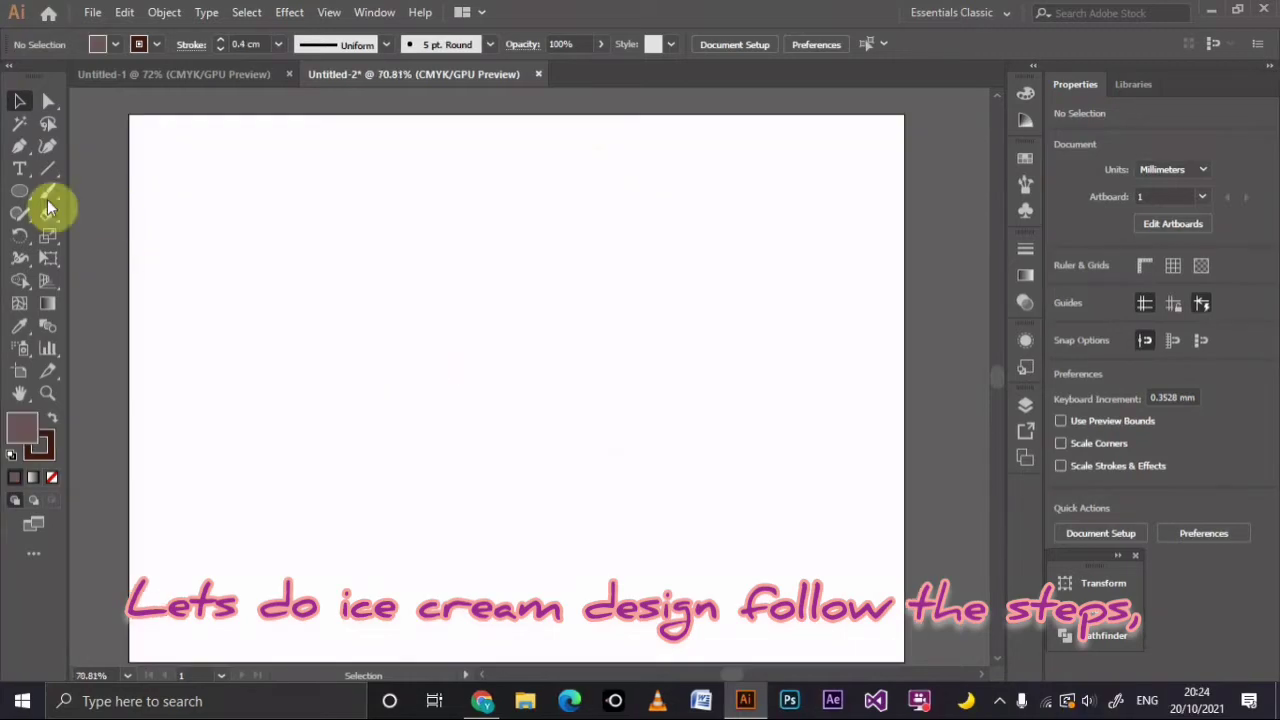
Draw a closed inverted triangle for the cone with the Pen tool
left_click(20, 148)
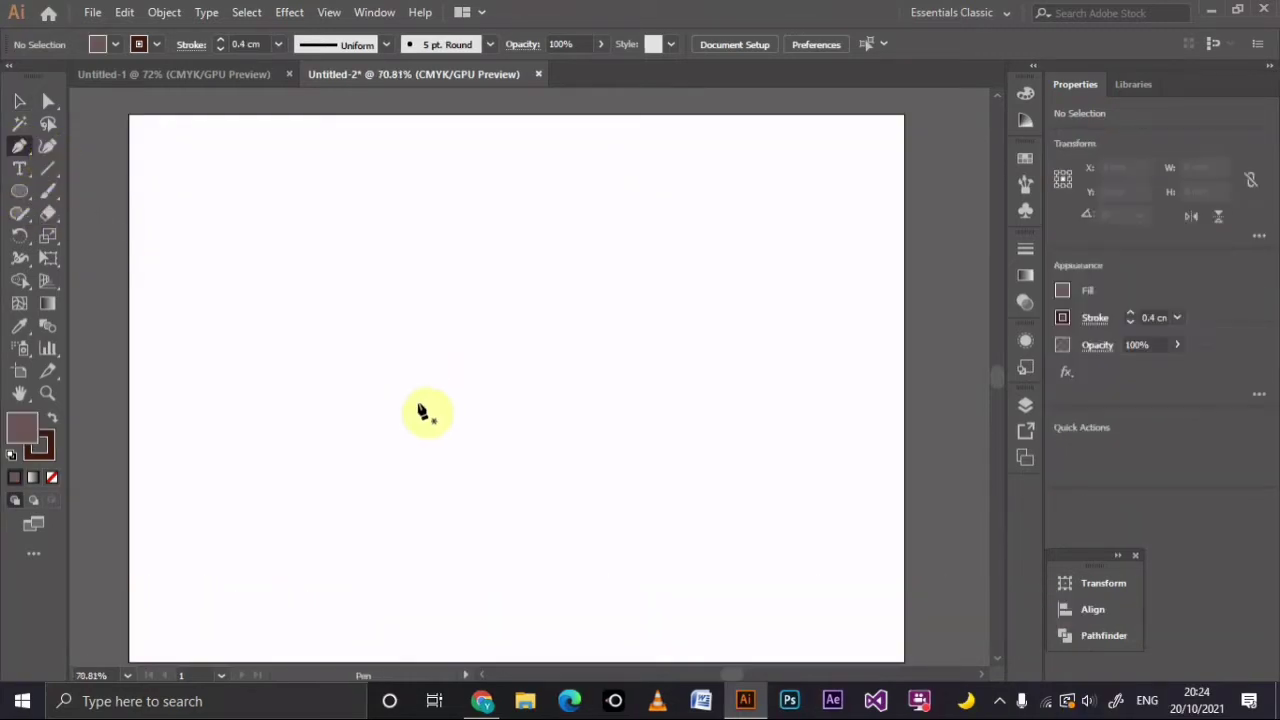
left_click(424, 346)
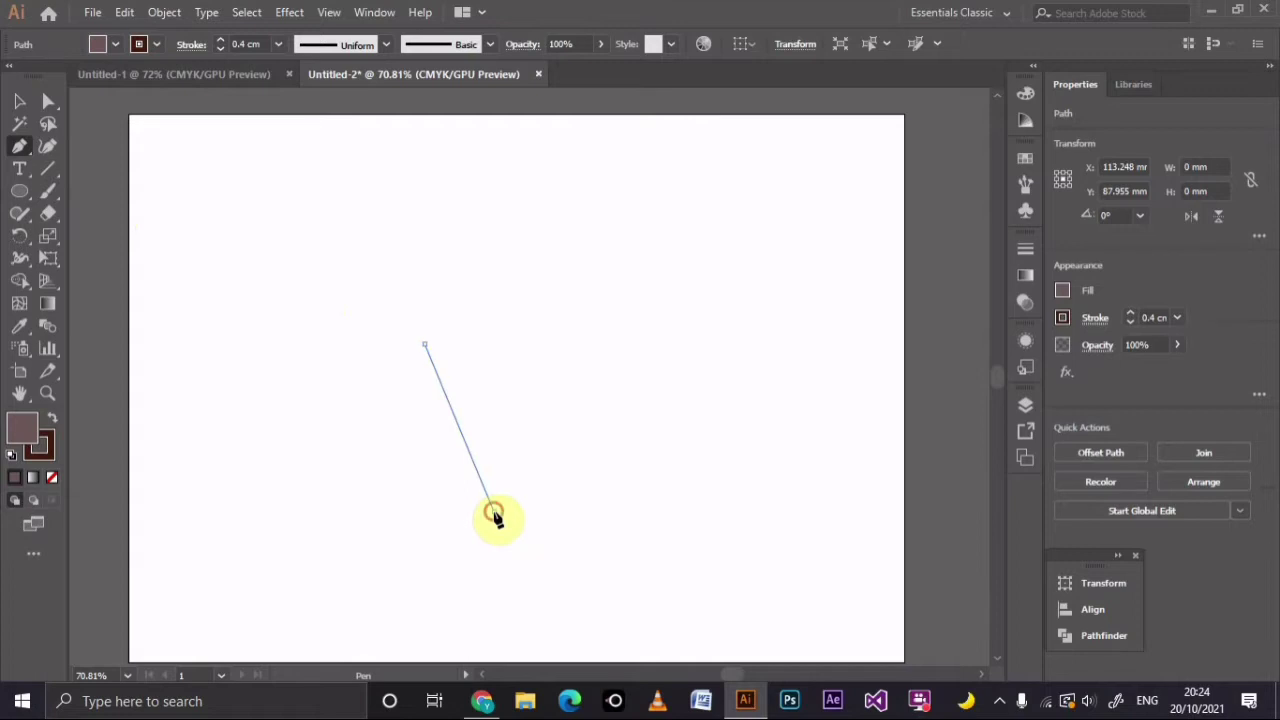
left_click(493, 510)
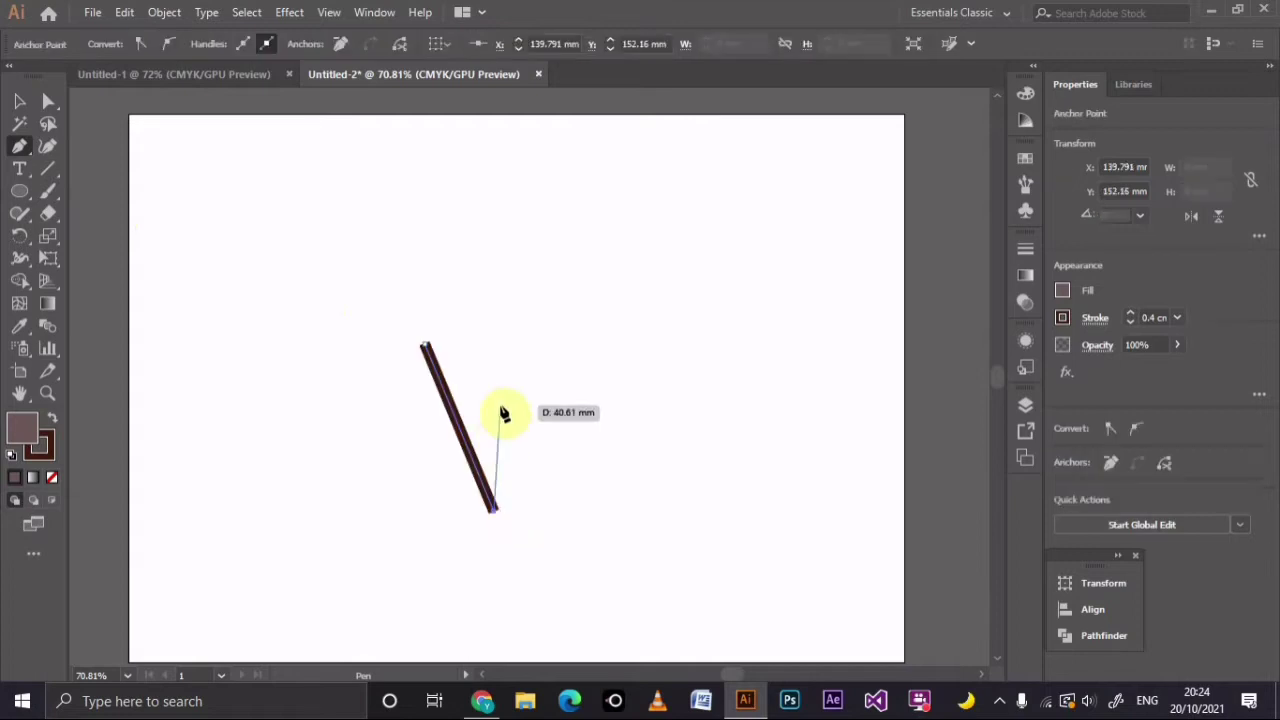
left_click(558, 345)
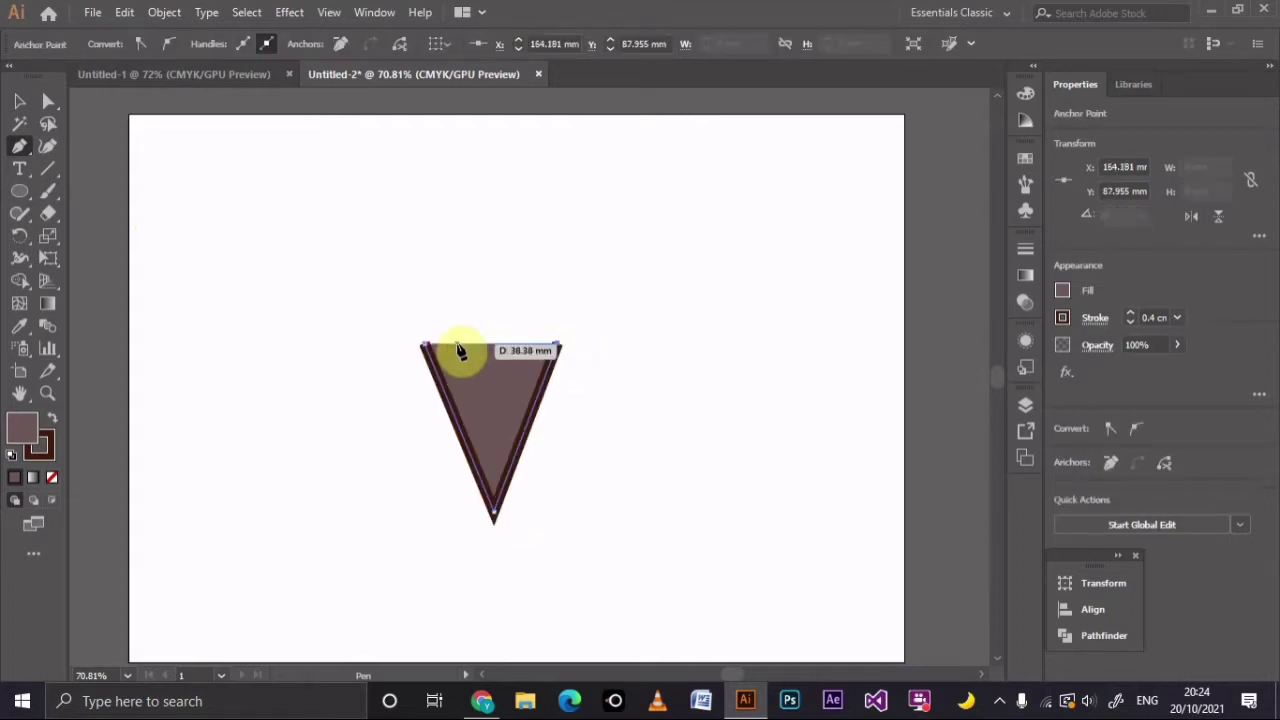
left_click(424, 346)
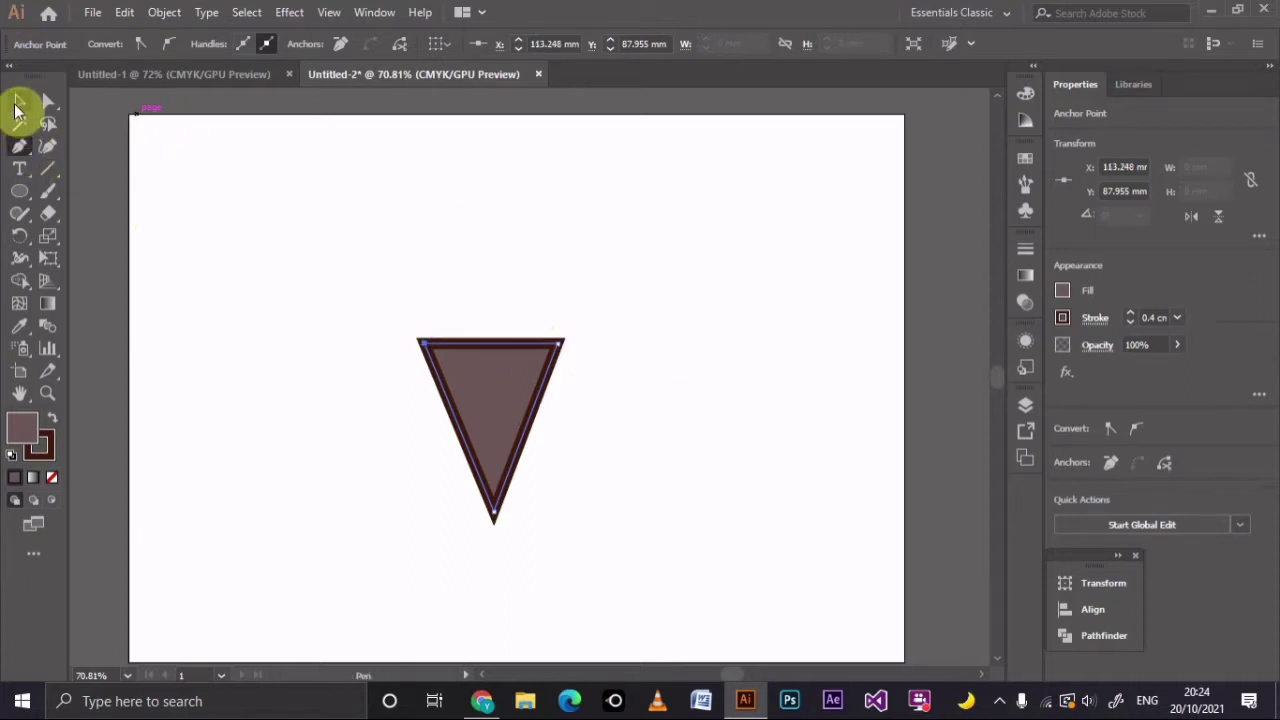
left_click(18, 102)
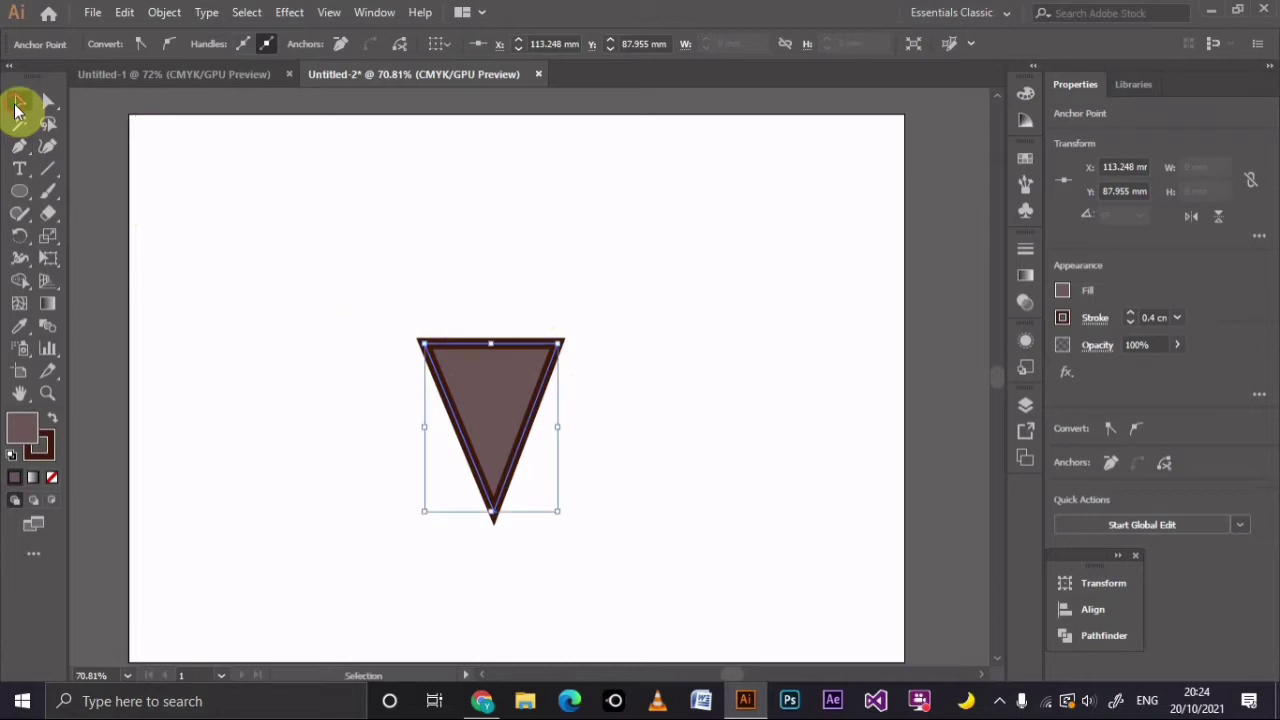
Set the cone triangle's stroke weight to 0.3 cm
left_click(505, 400)
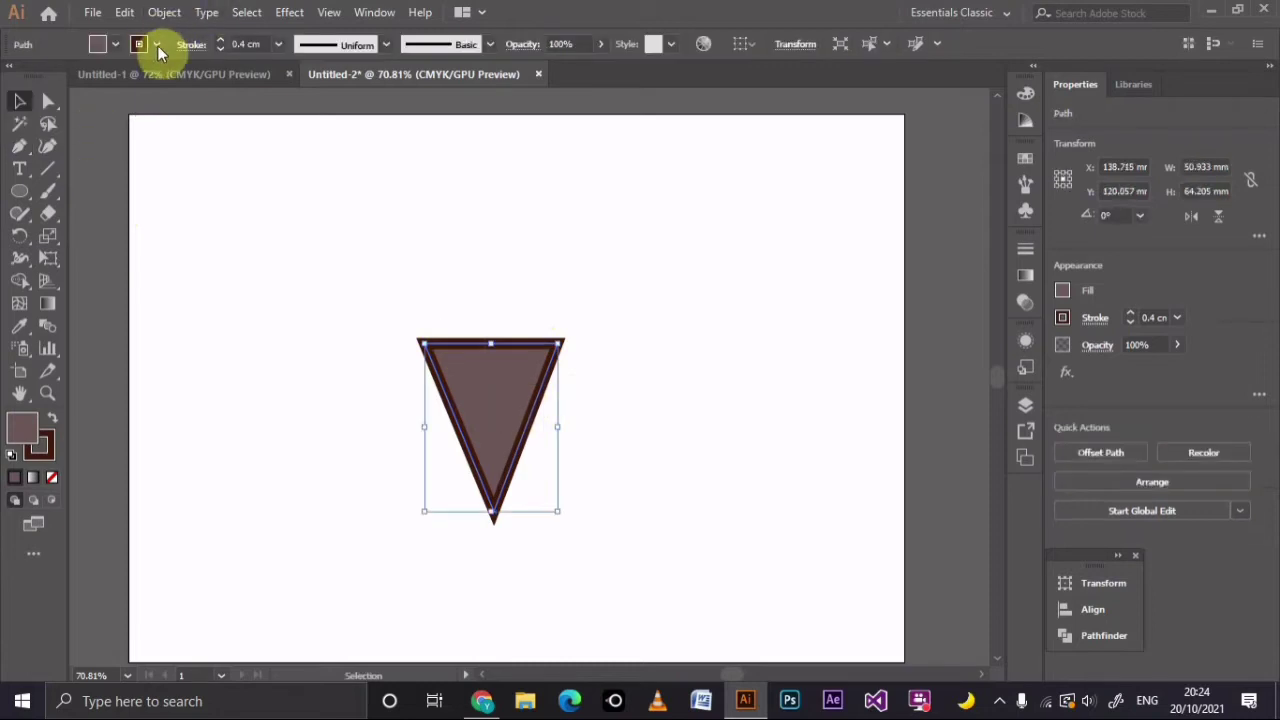
left_click(246, 45)
left_click(277, 45)
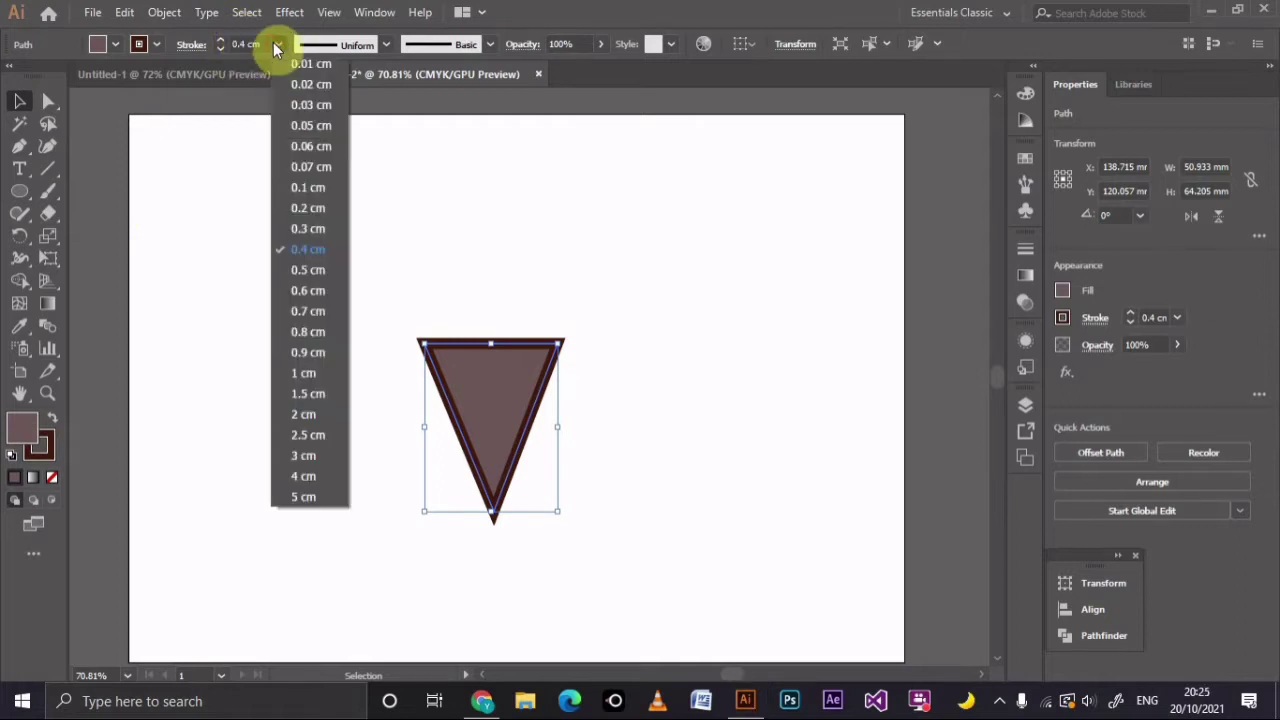
left_click(307, 229)
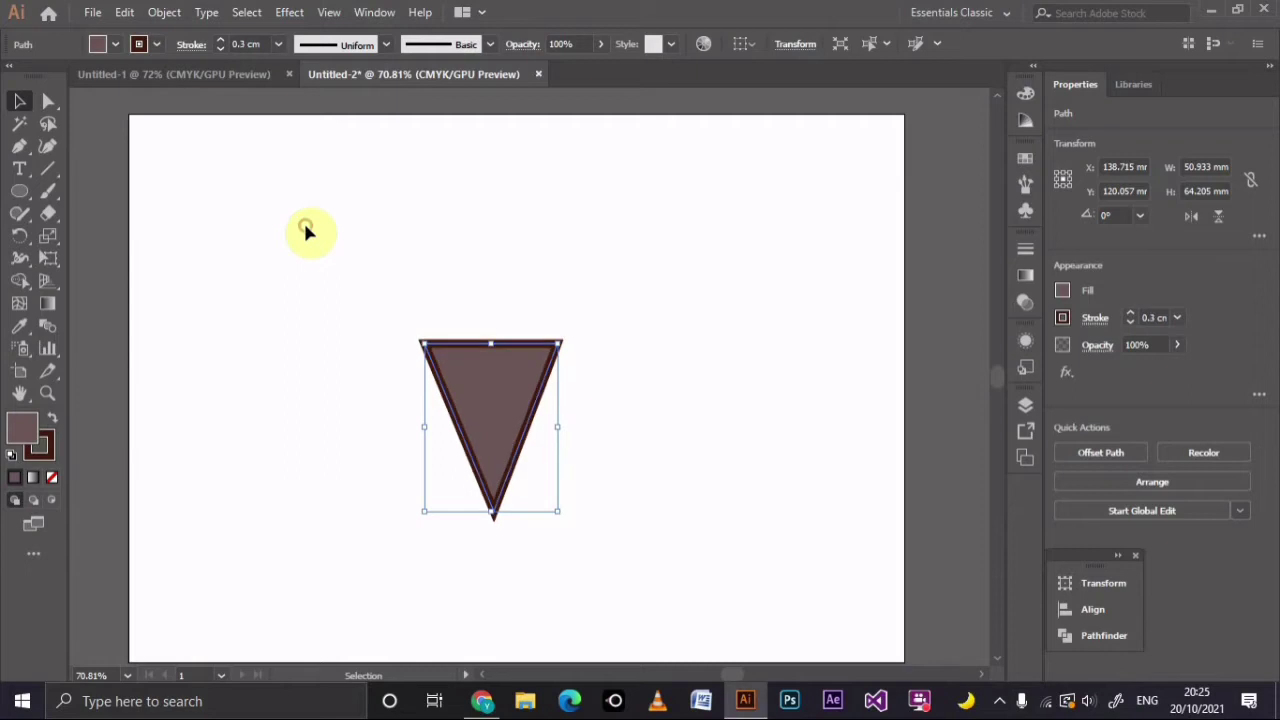
left_click(637, 356)
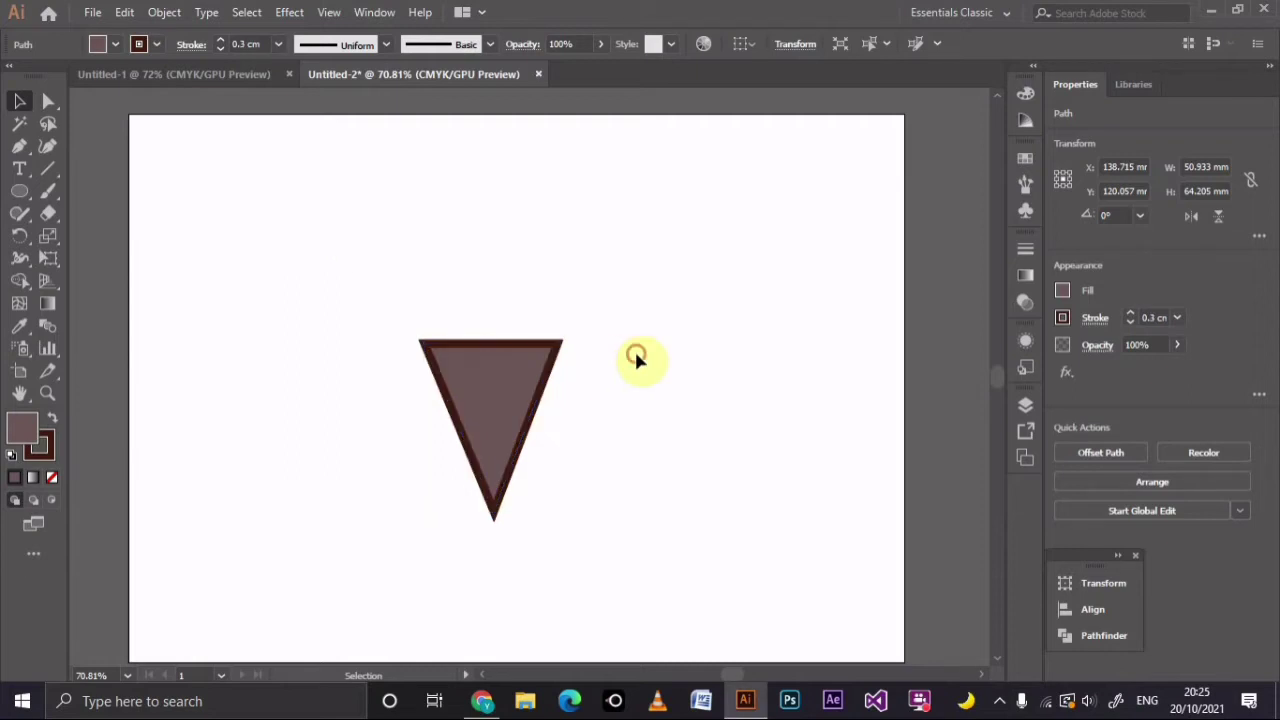
Fill the cone triangle with a tan swatch
left_click(510, 398)
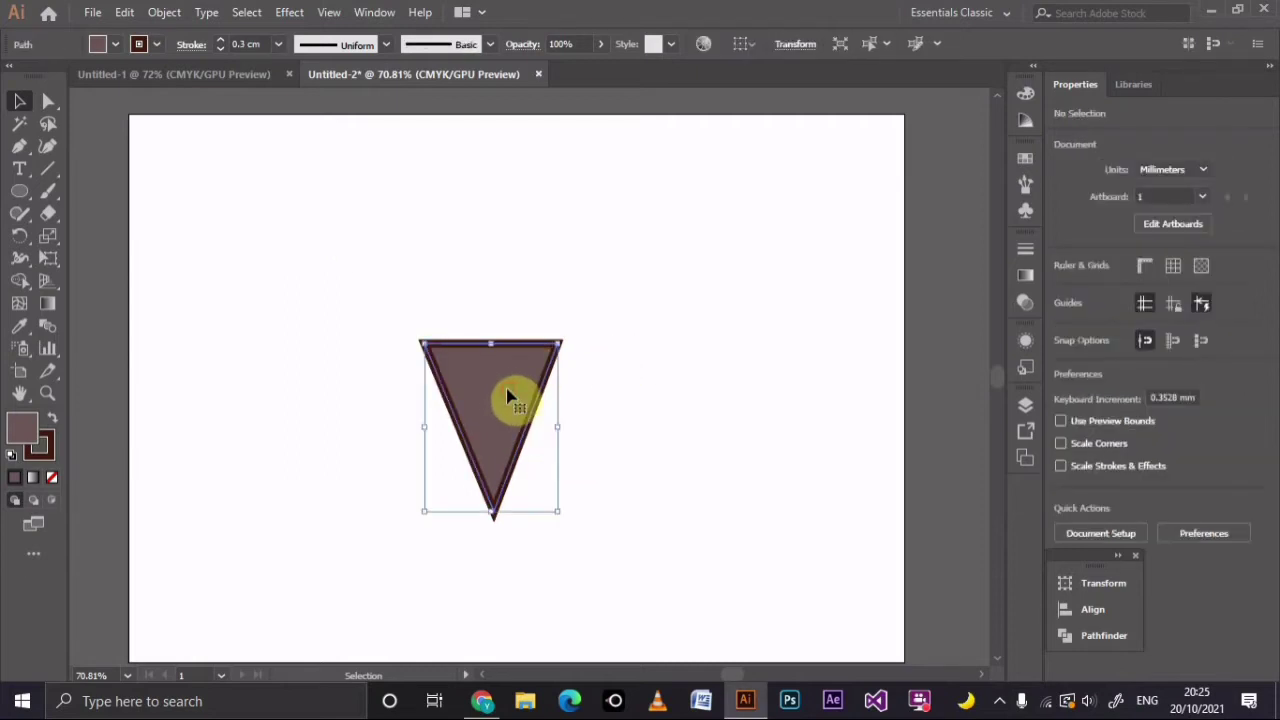
left_click(111, 44)
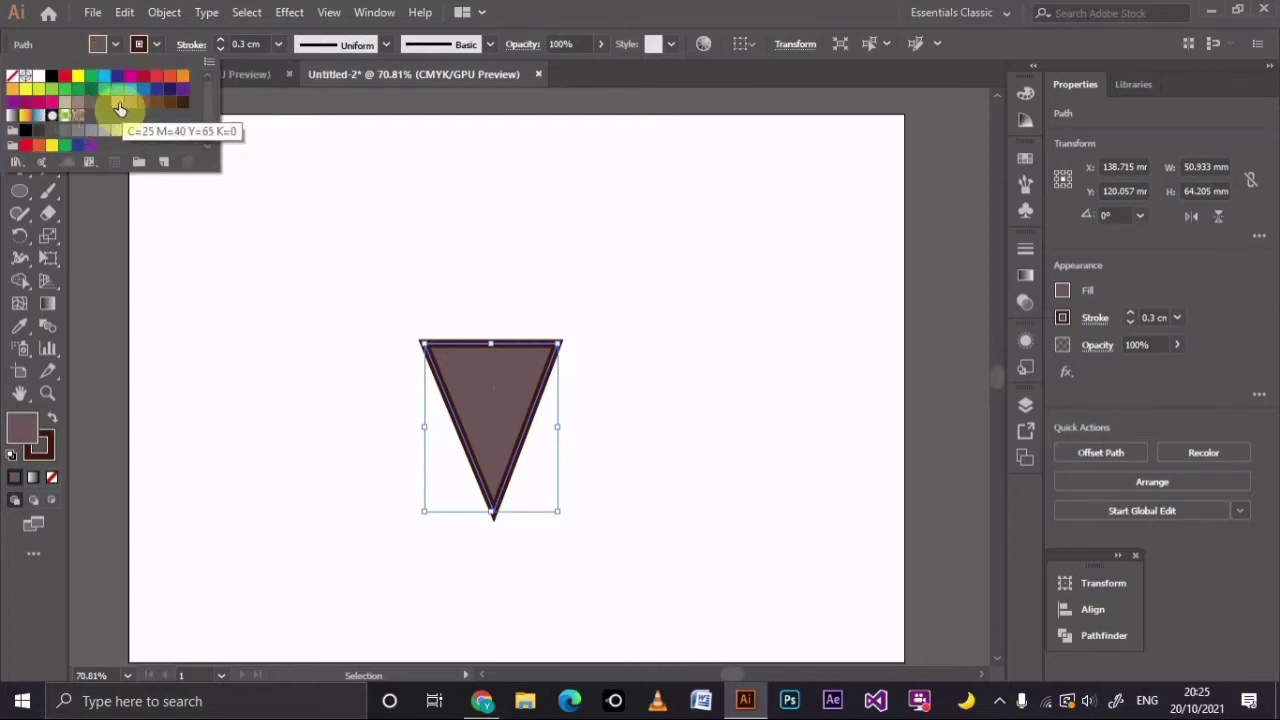
left_click(118, 106)
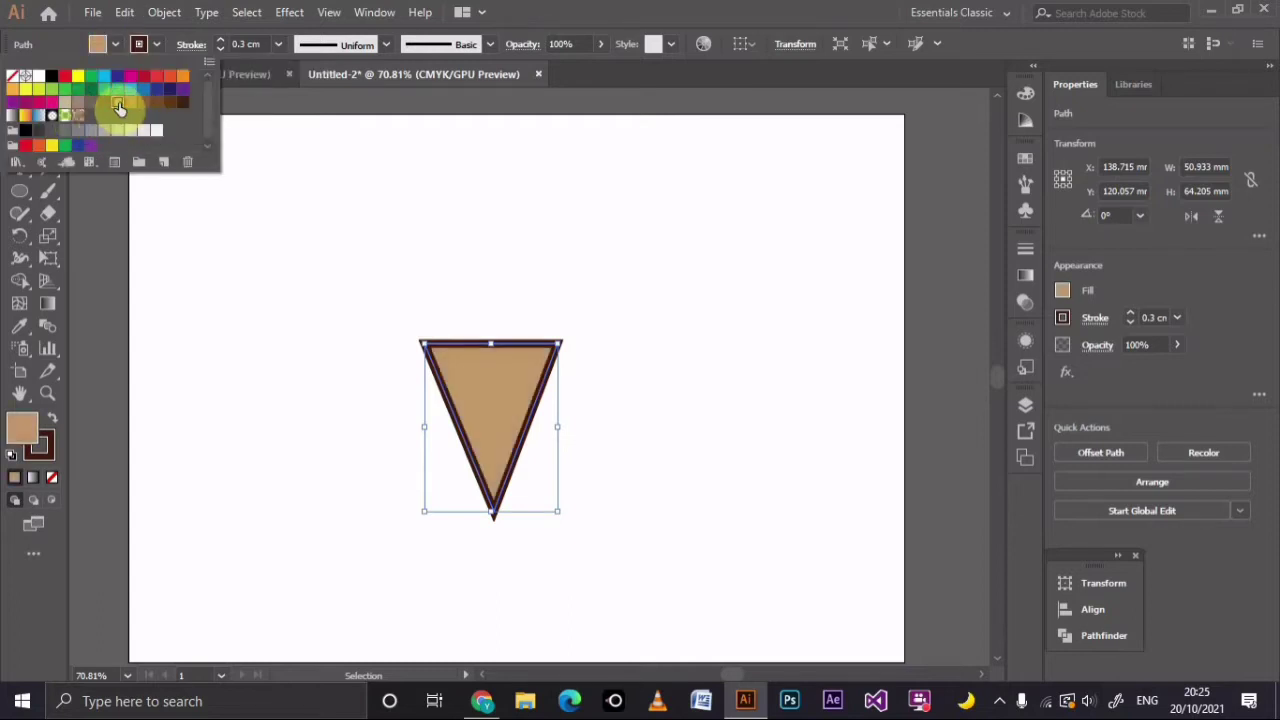
left_click(658, 357)
left_click(658, 355)
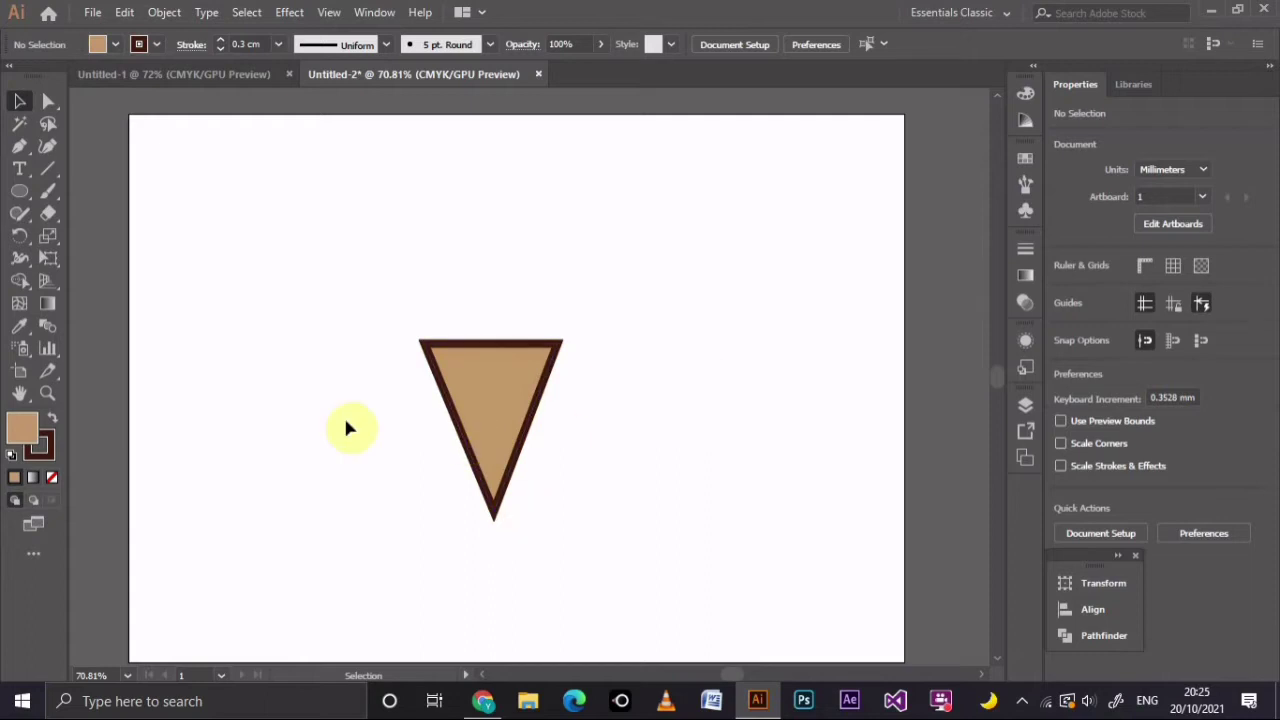
Draw a circle at the cone's top-left corner and Alt-drag a copy to the right
left_click(20, 195)
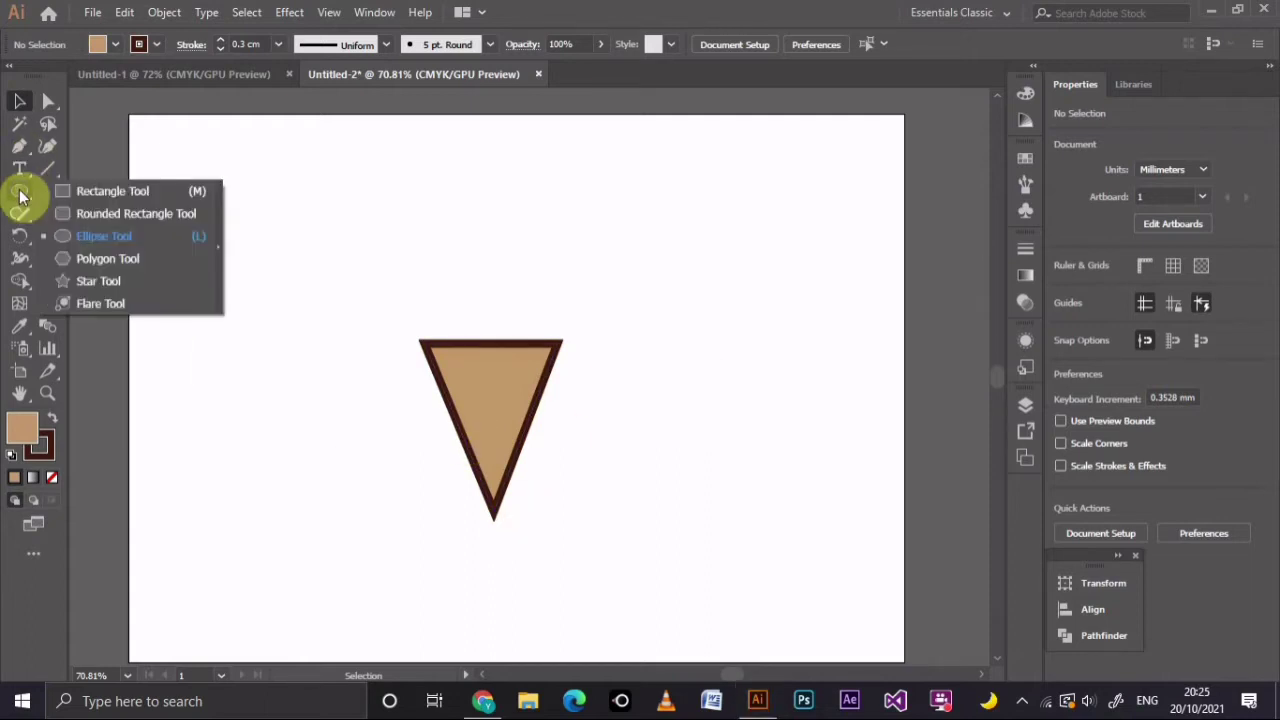
left_click(92, 237)
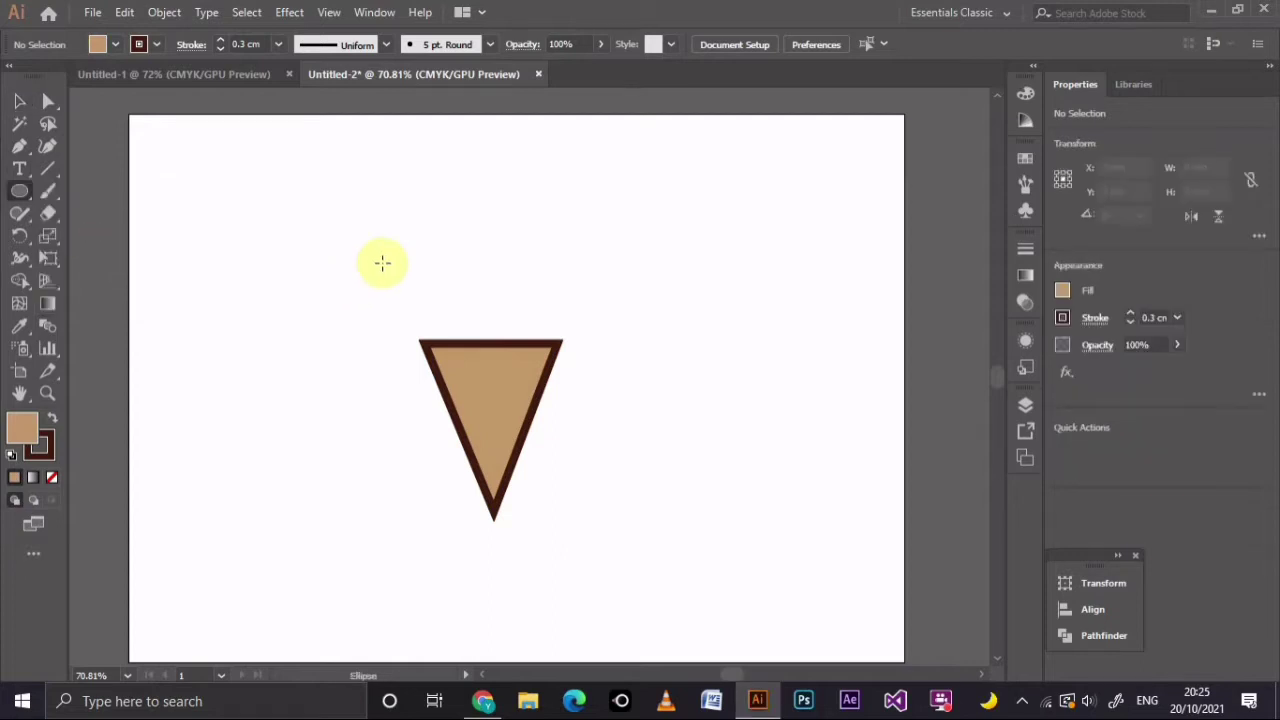
left_click_drag(384, 261, 475, 347)
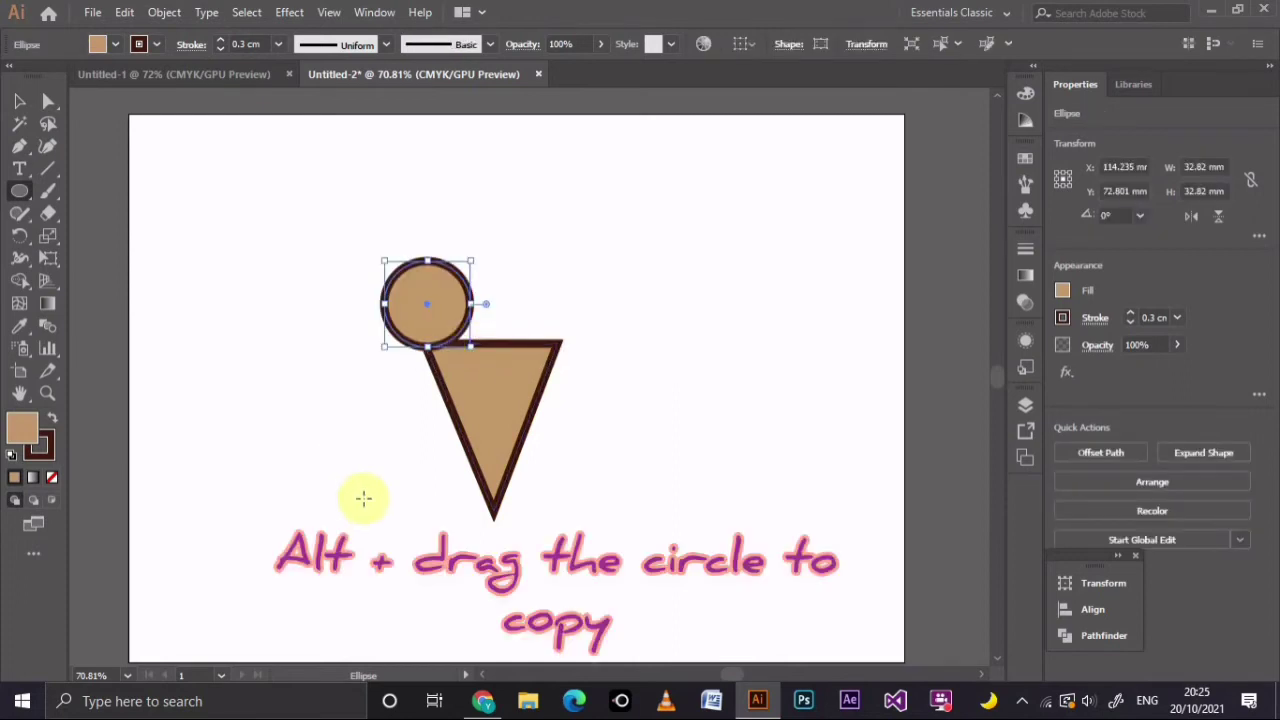
left_click(21, 102)
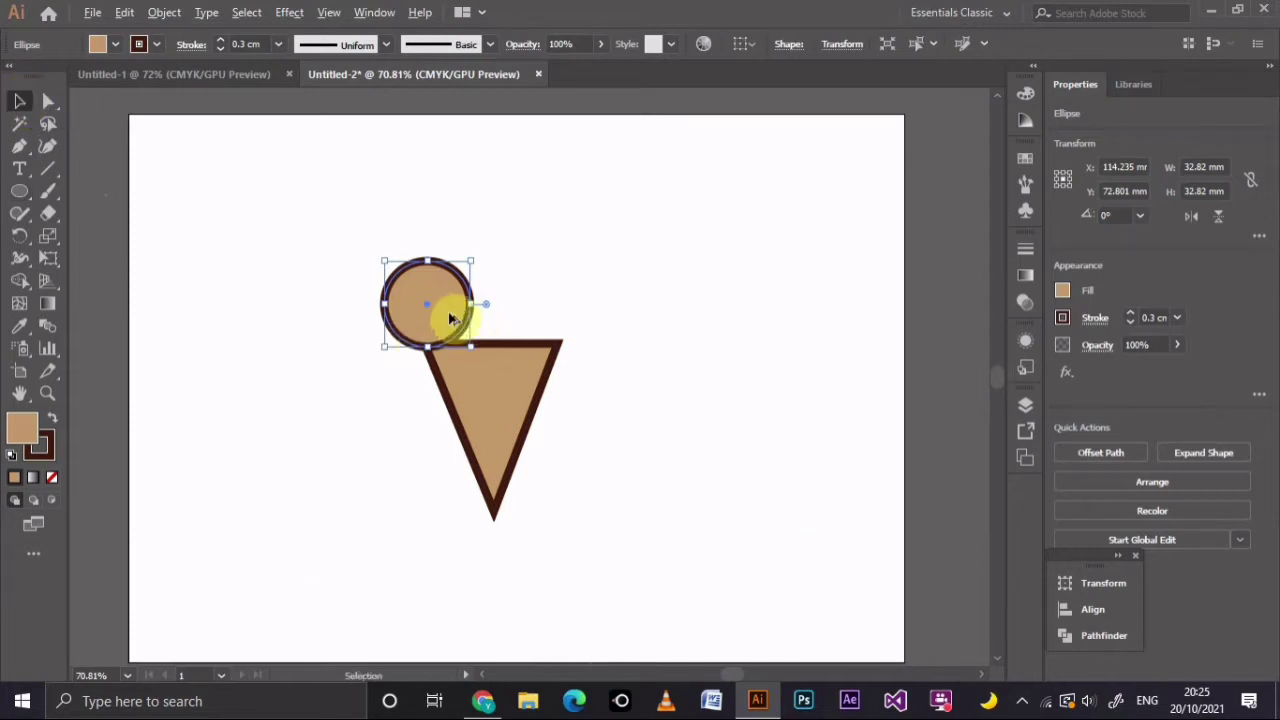
left_click_drag(450, 317, 534, 319)
Enlarge the right circle to about 50.84 mm and shift it toward the cone's centre
right_click(534, 319)
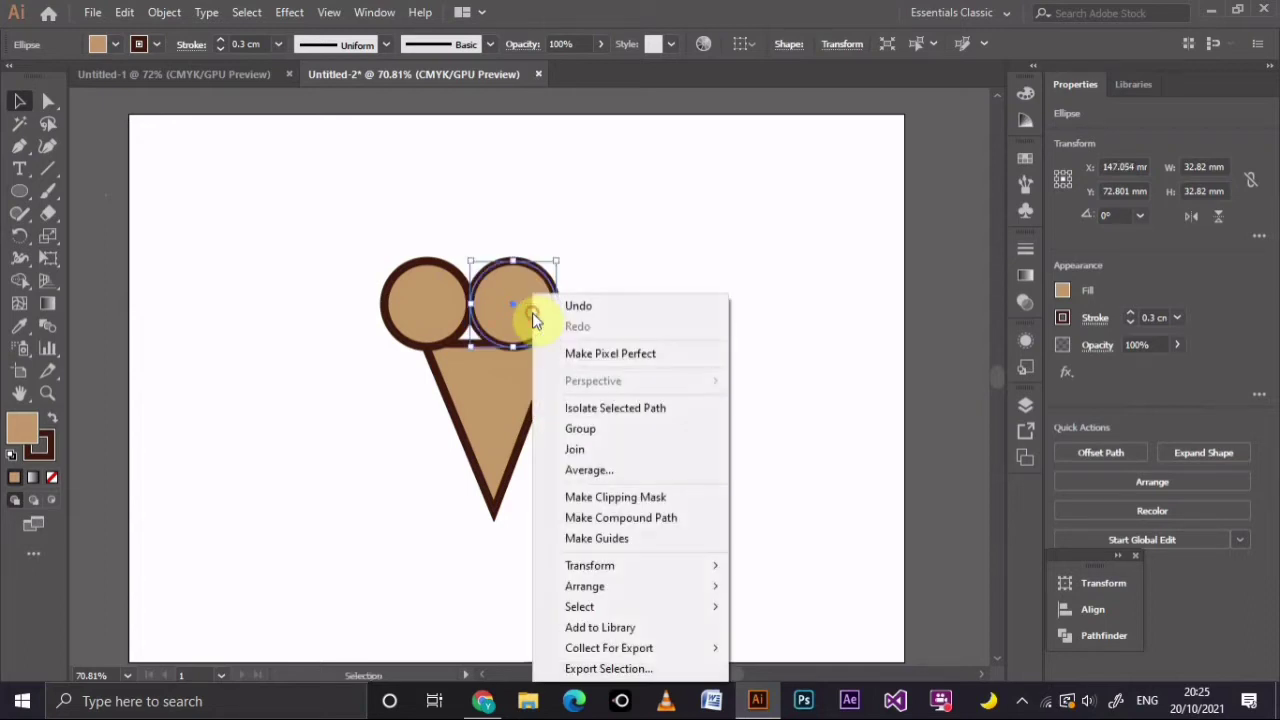
left_click(572, 264)
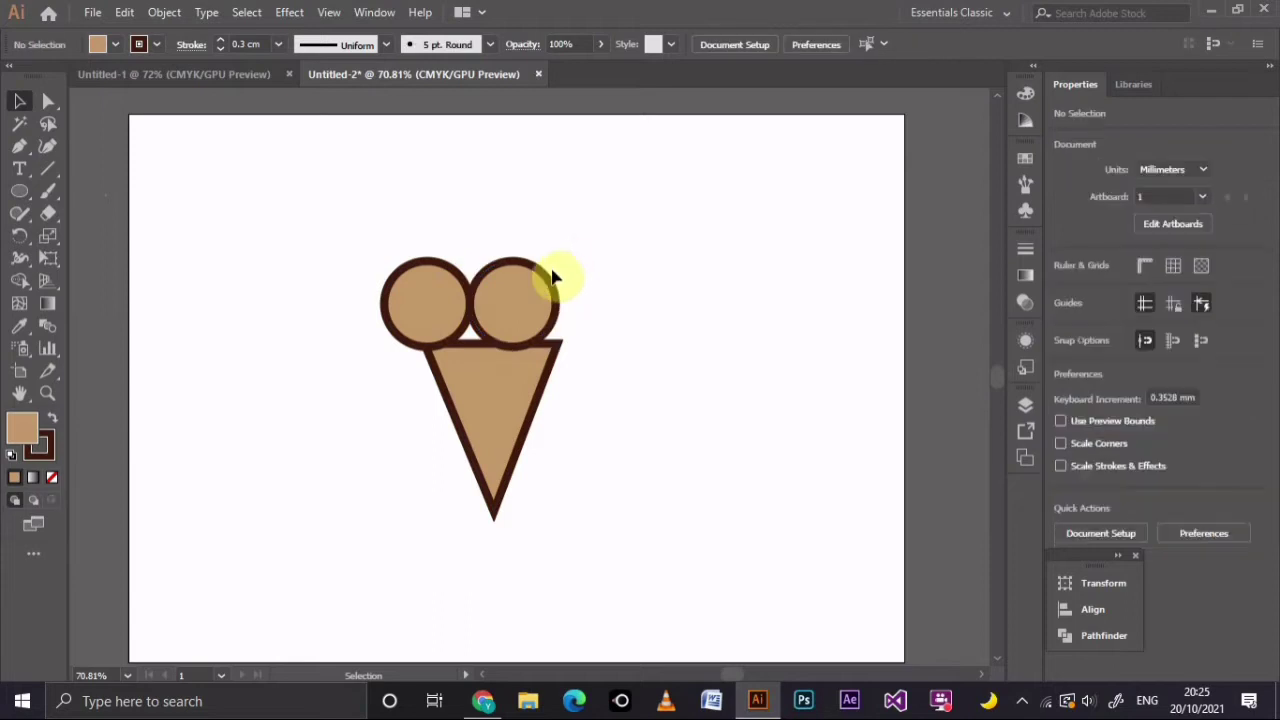
left_click(546, 285)
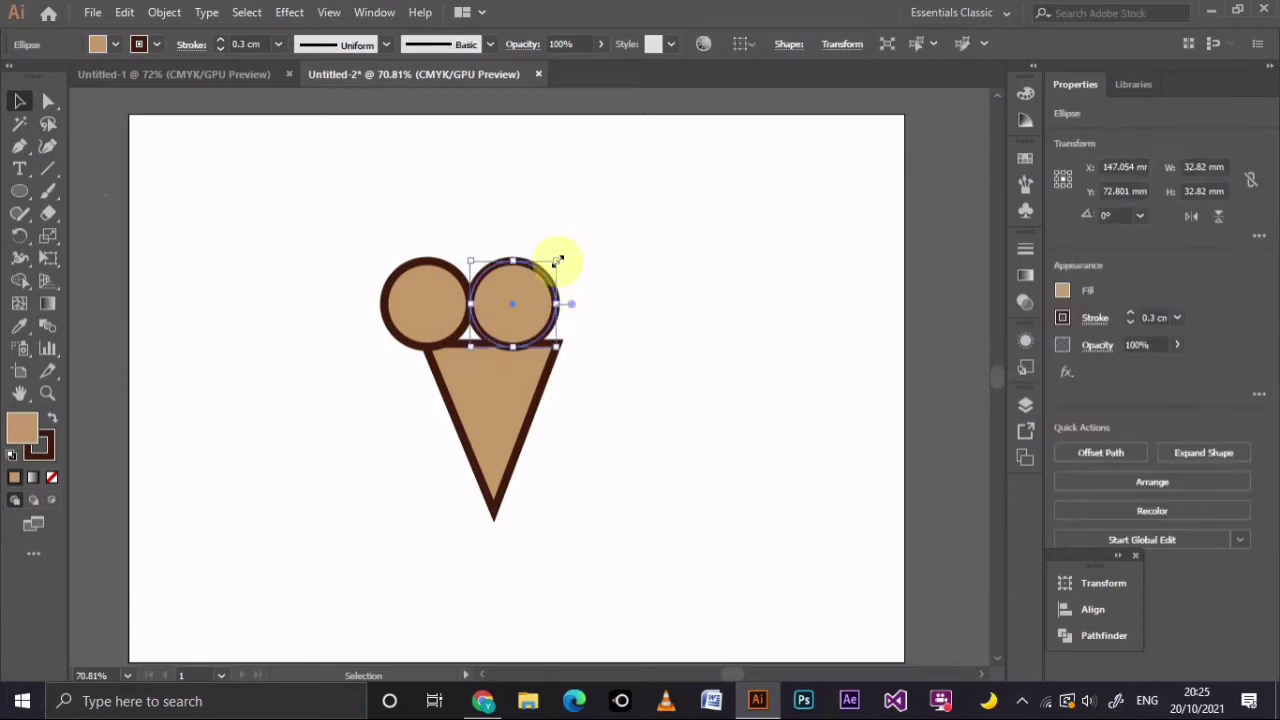
left_click_drag(558, 260, 592, 228)
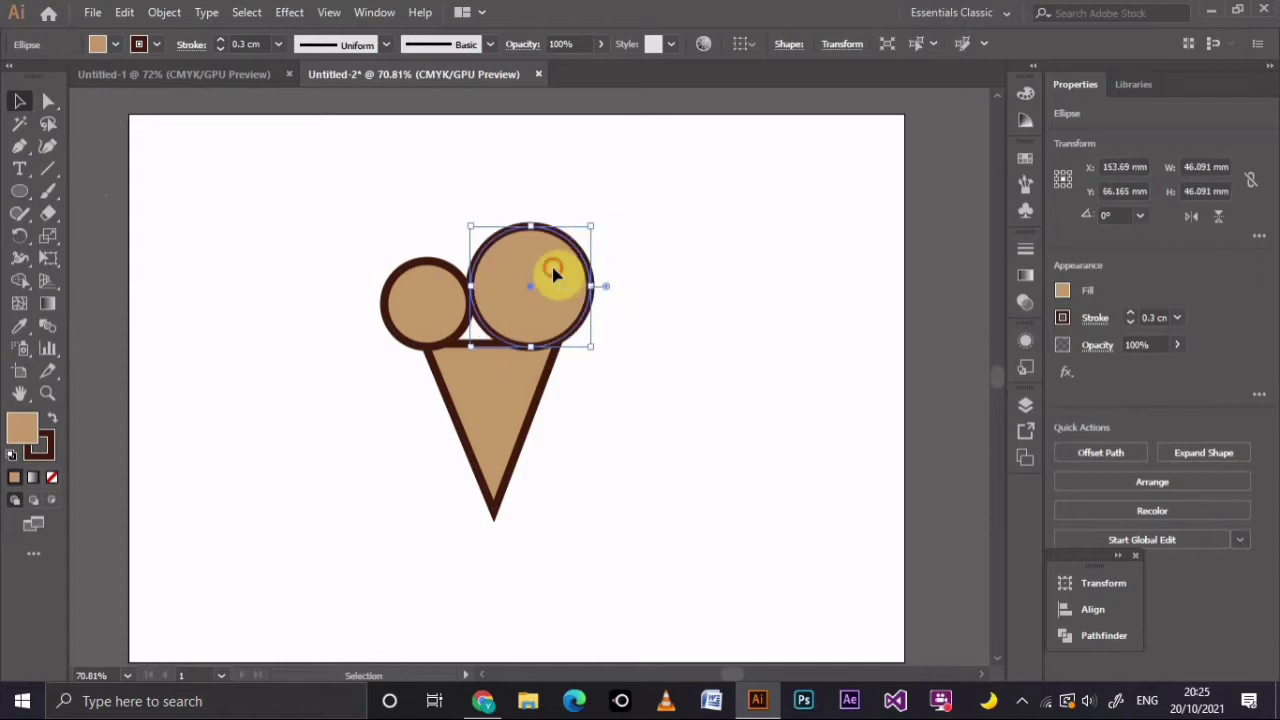
left_click_drag(551, 272, 532, 291)
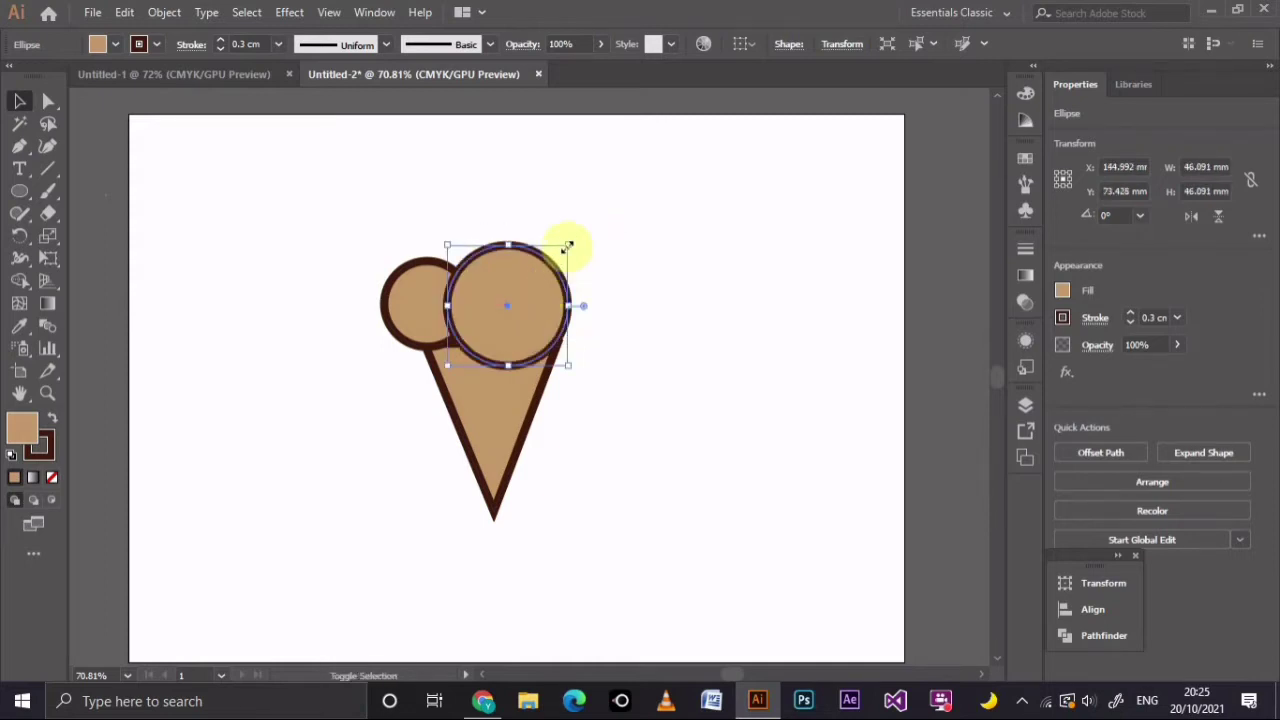
left_click_drag(567, 245, 580, 232)
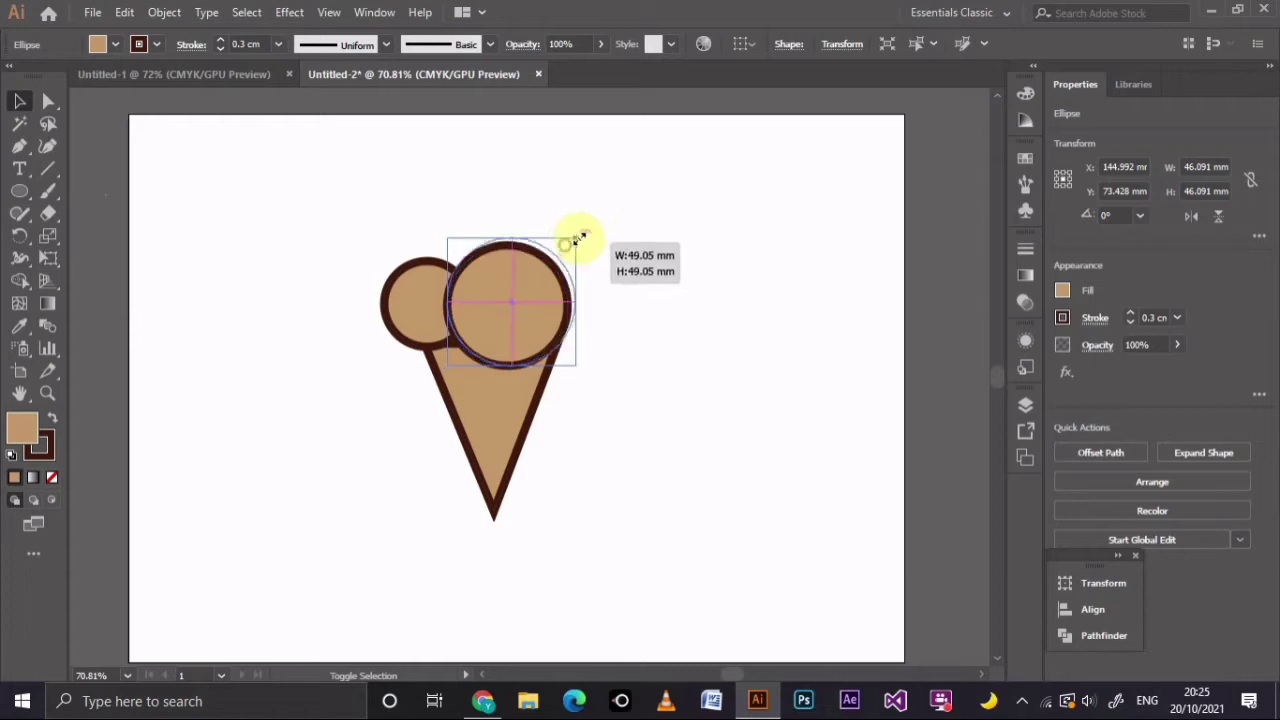
left_click(708, 352)
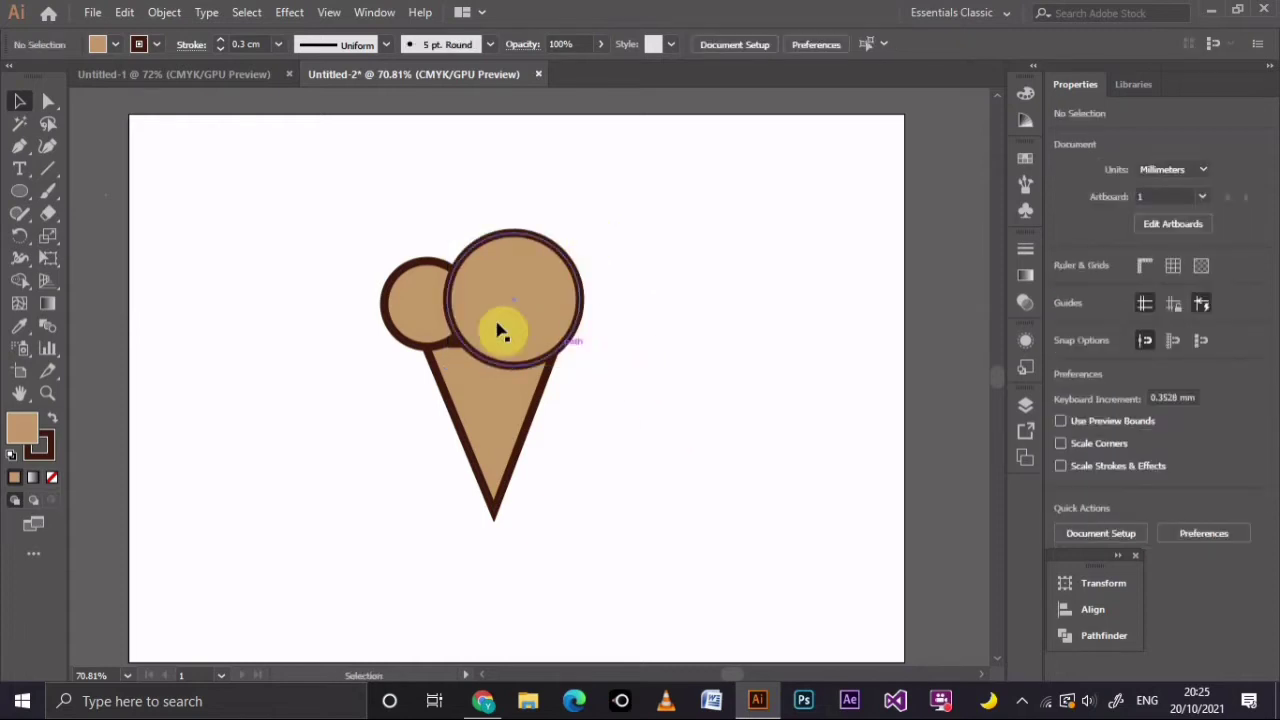
Alt-drag a copy of the small left circle up above the others
left_click(403, 322)
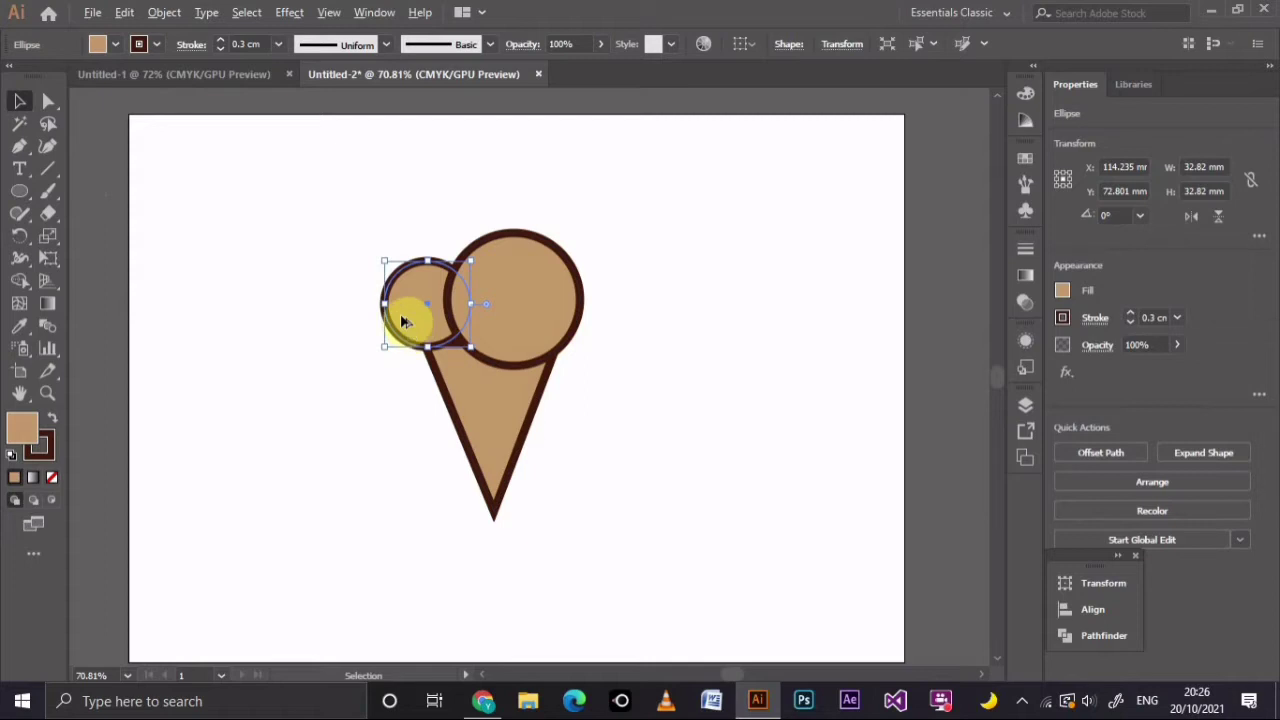
mouse_move(403, 322)
left_mouse_down()
mouse_move(433, 250)
mouse_move(433, 262)
left_mouse_up()
left_click(708, 333)
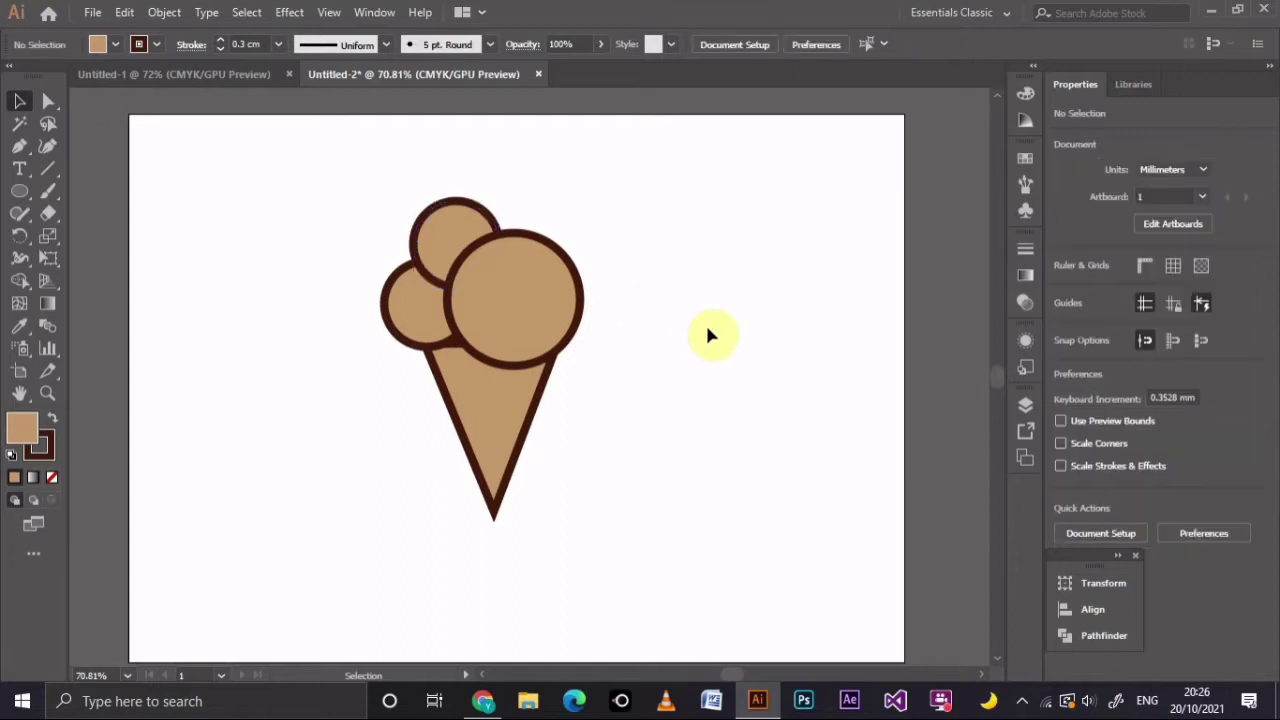
Shift-select the left, top and large scoop circles, leaving the cone out
left_click(546, 343)
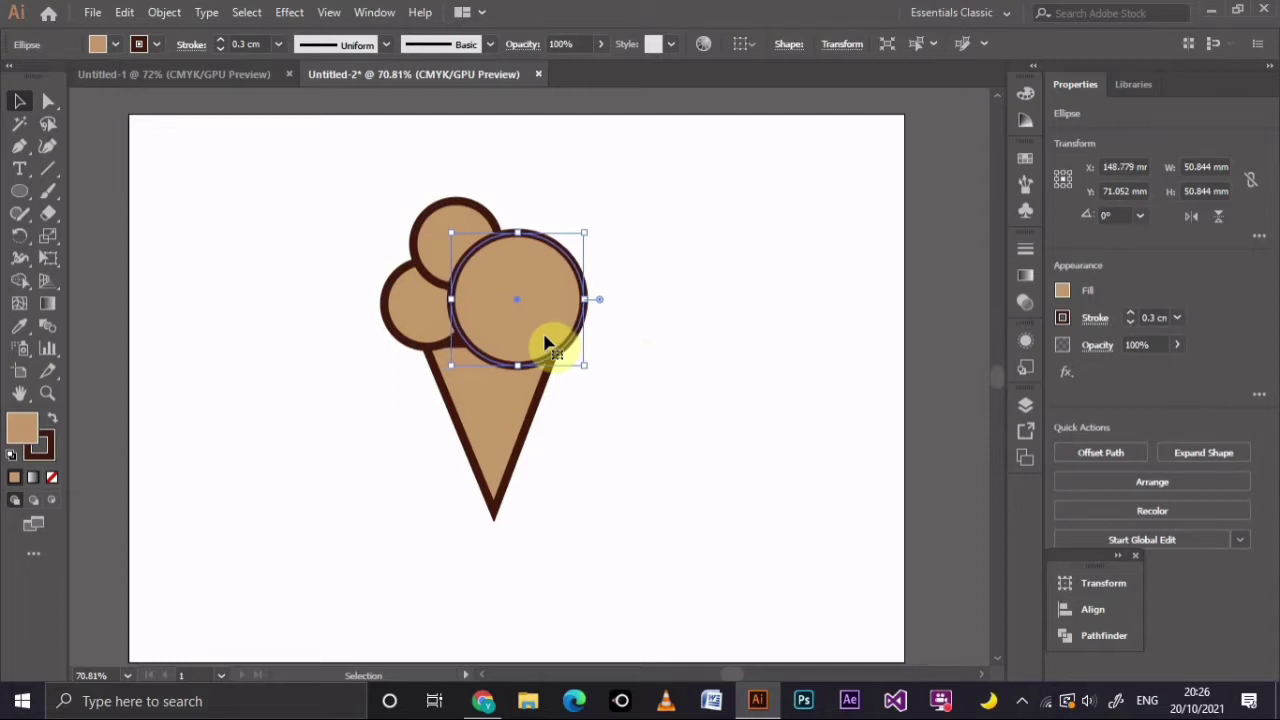
left_click(438, 323)
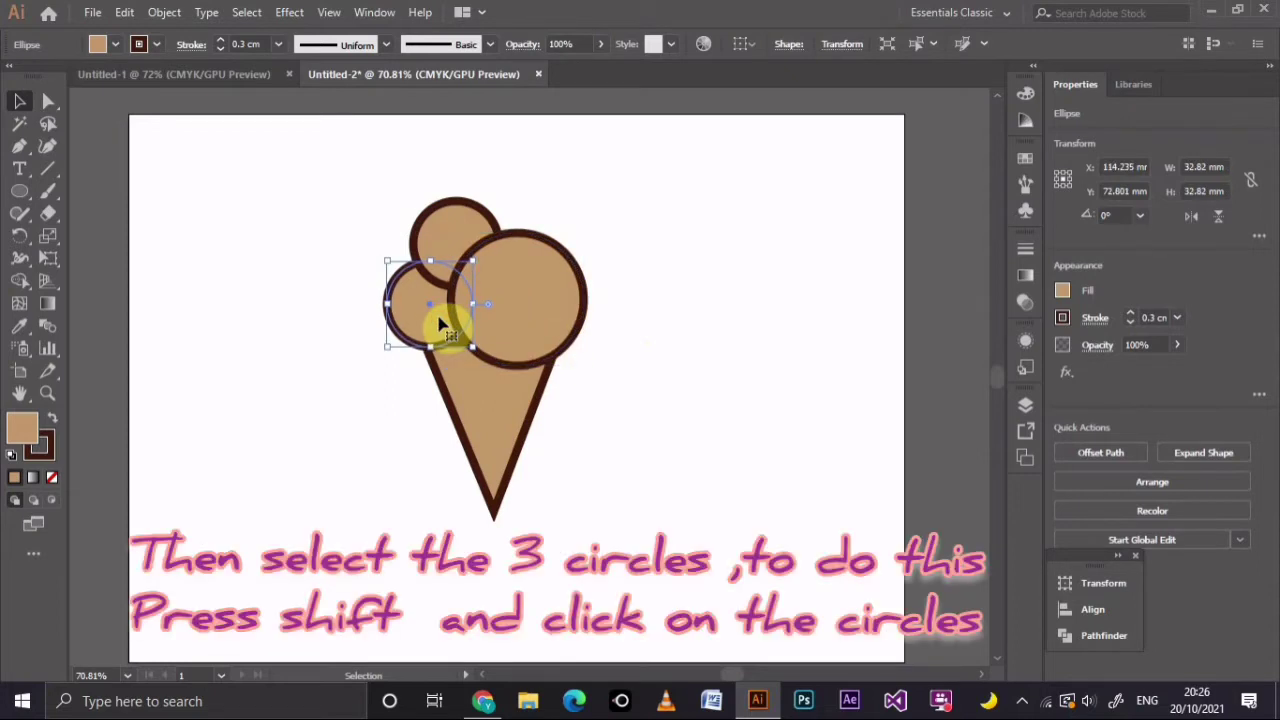
left_click(841, 314)
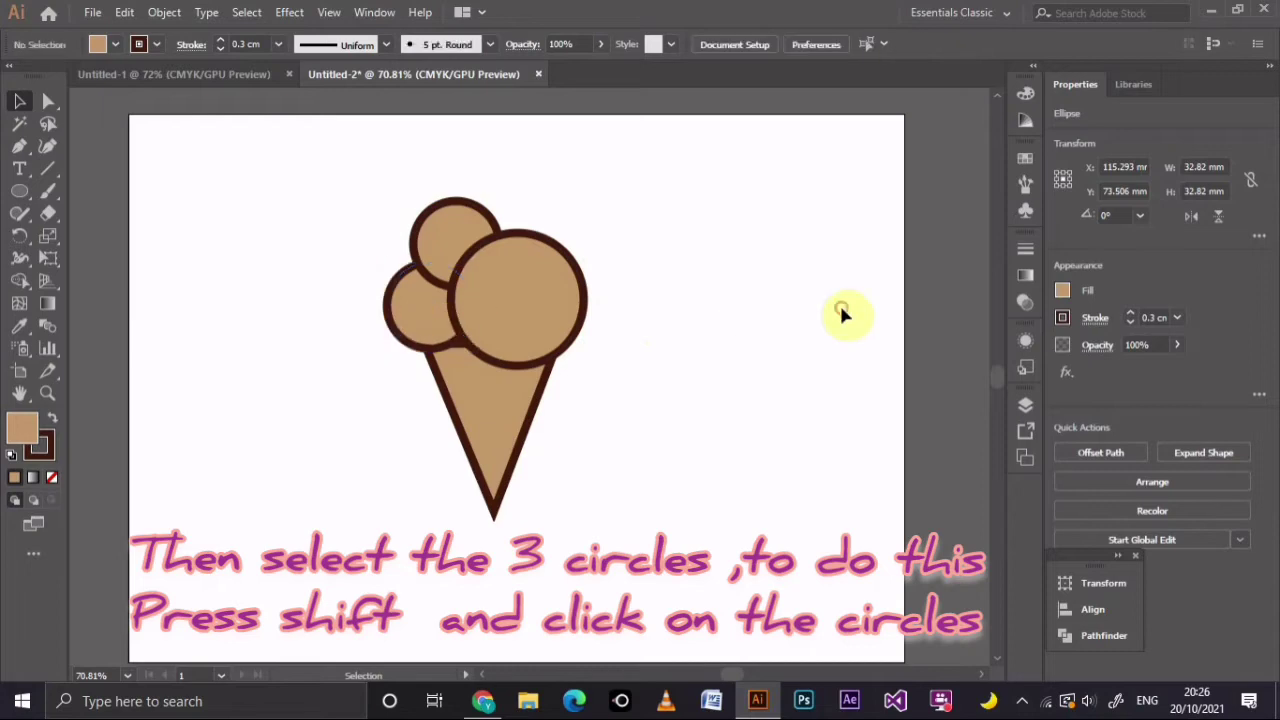
left_click(421, 323)
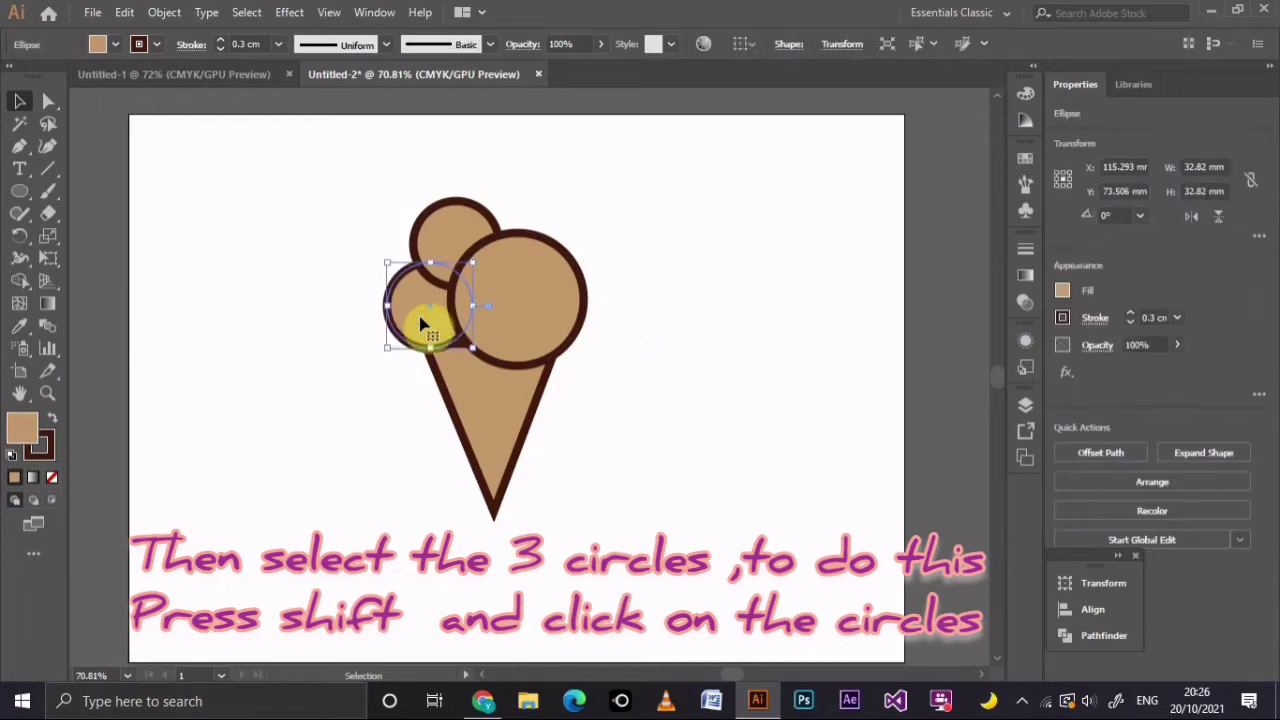
left_click(449, 235, "shift")
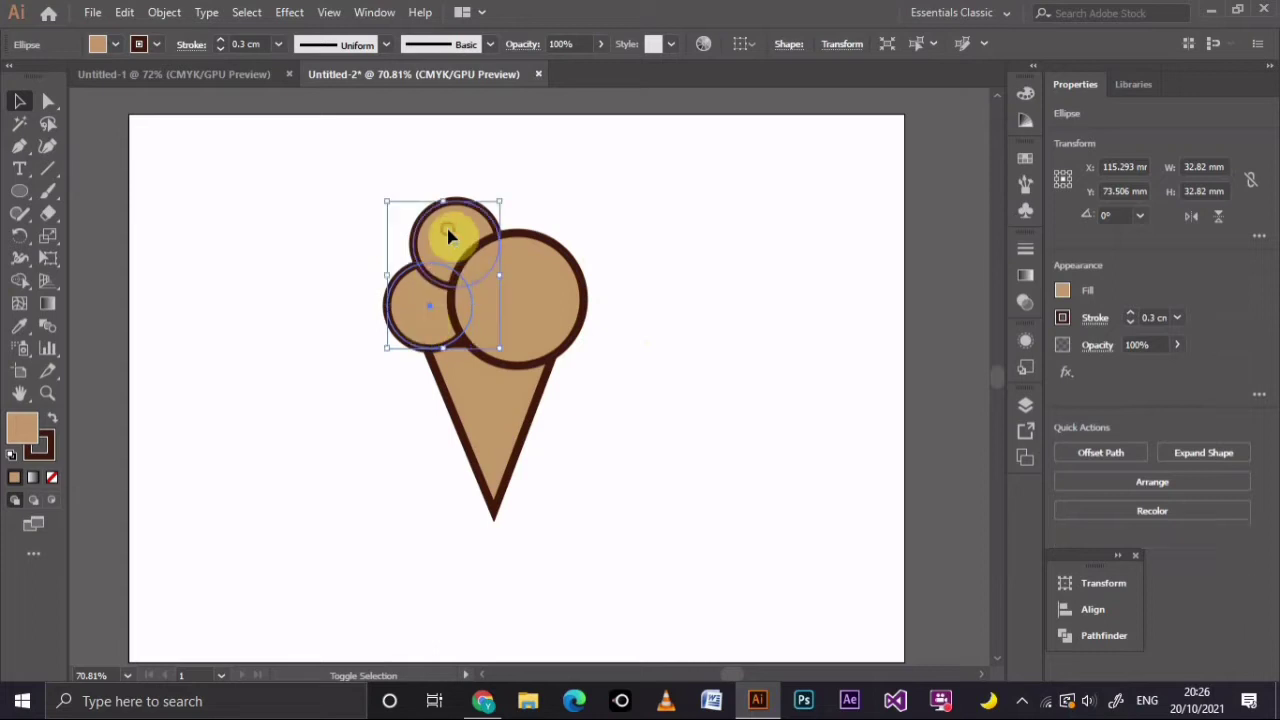
left_click(555, 293, "shift")
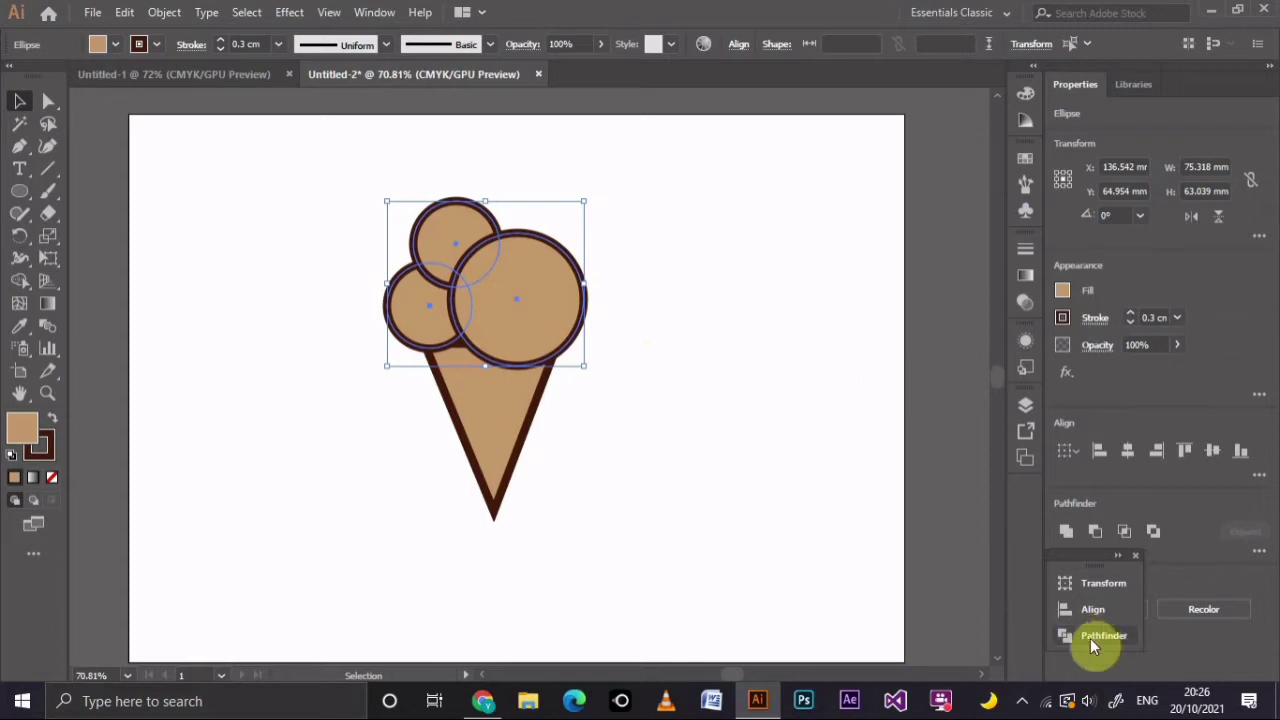
Unite the three circles into one scoop shape using the Pathfinder panel
left_click(367, 14)
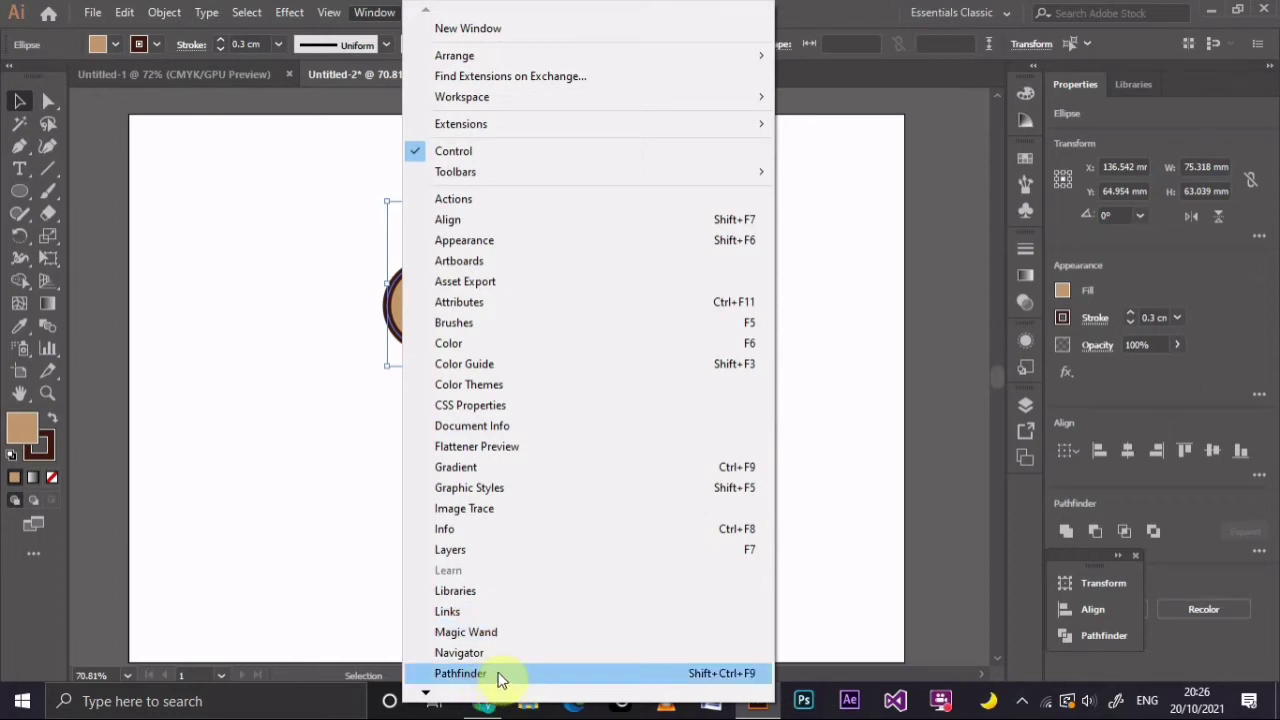
left_click(499, 677)
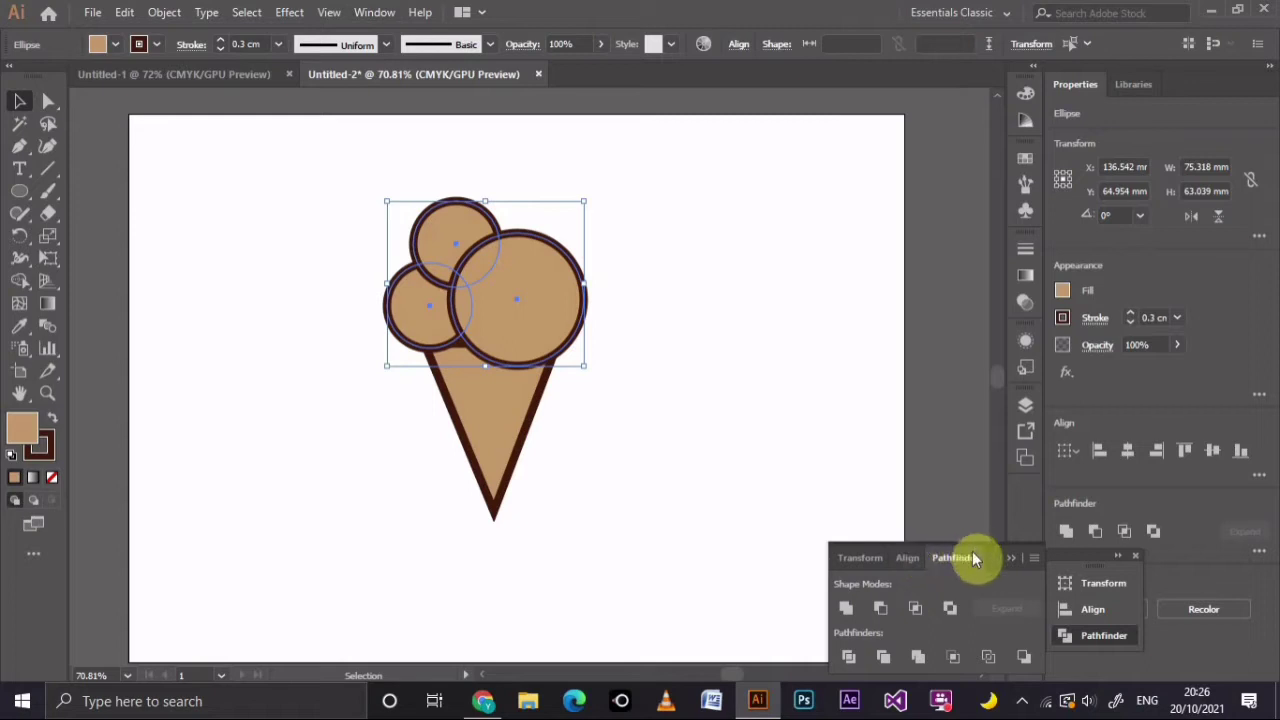
left_click_drag(973, 550, 974, 565)
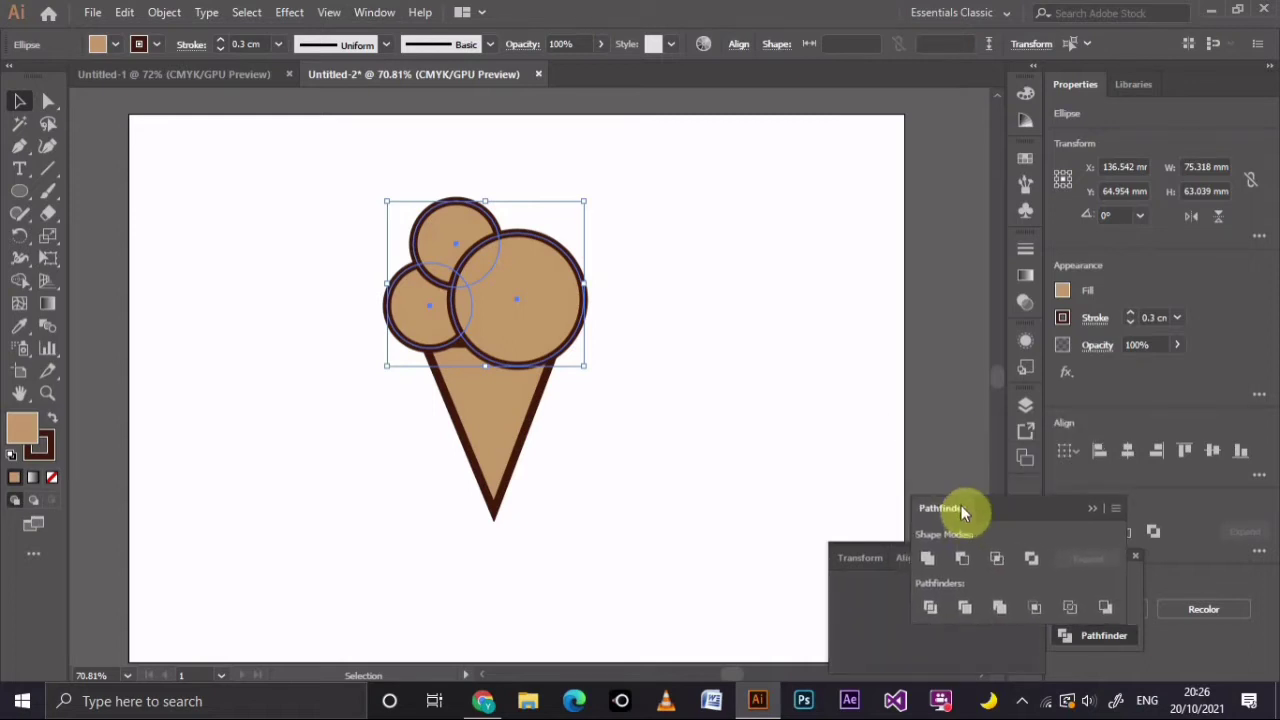
left_click_drag(975, 572, 965, 544)
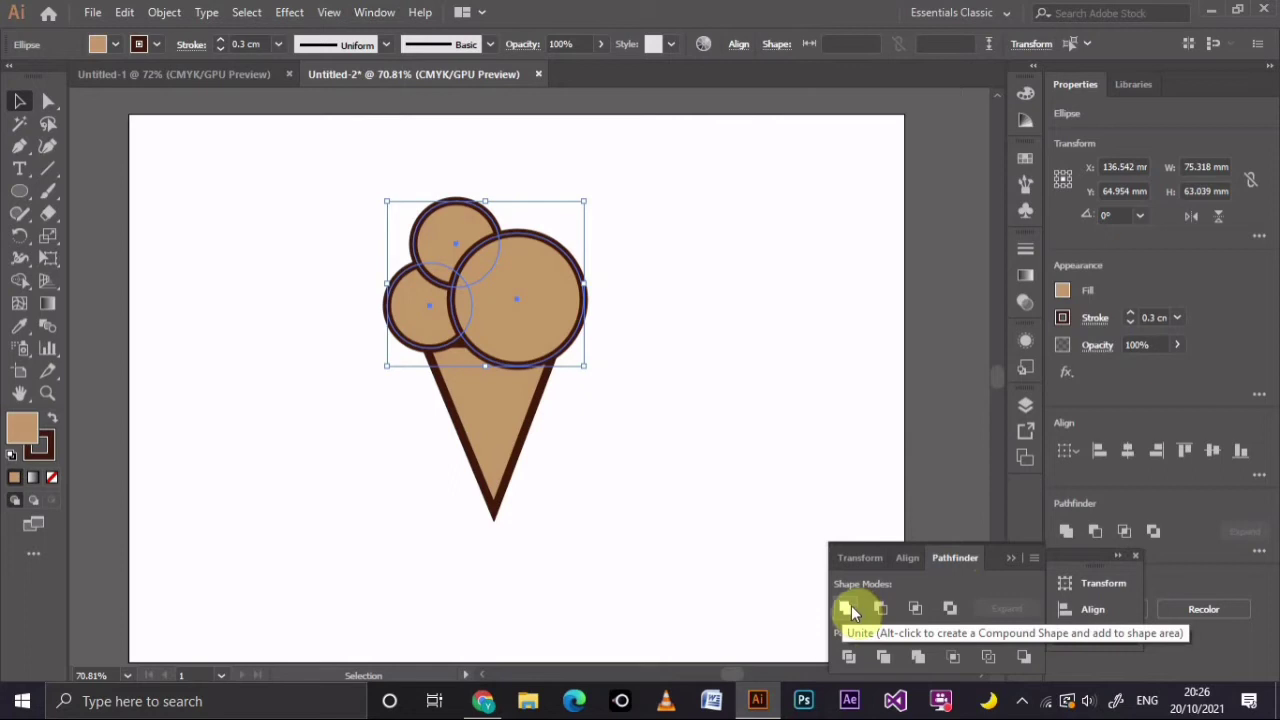
left_click(848, 607)
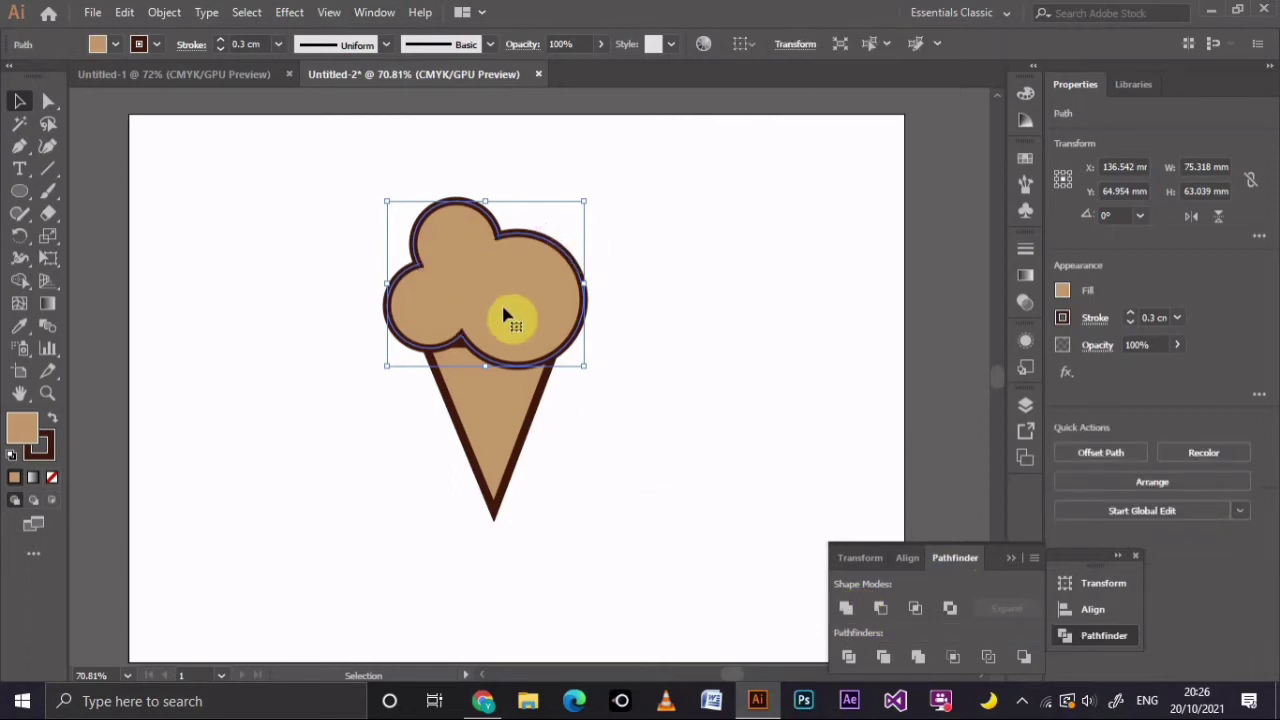
left_click(830, 388)
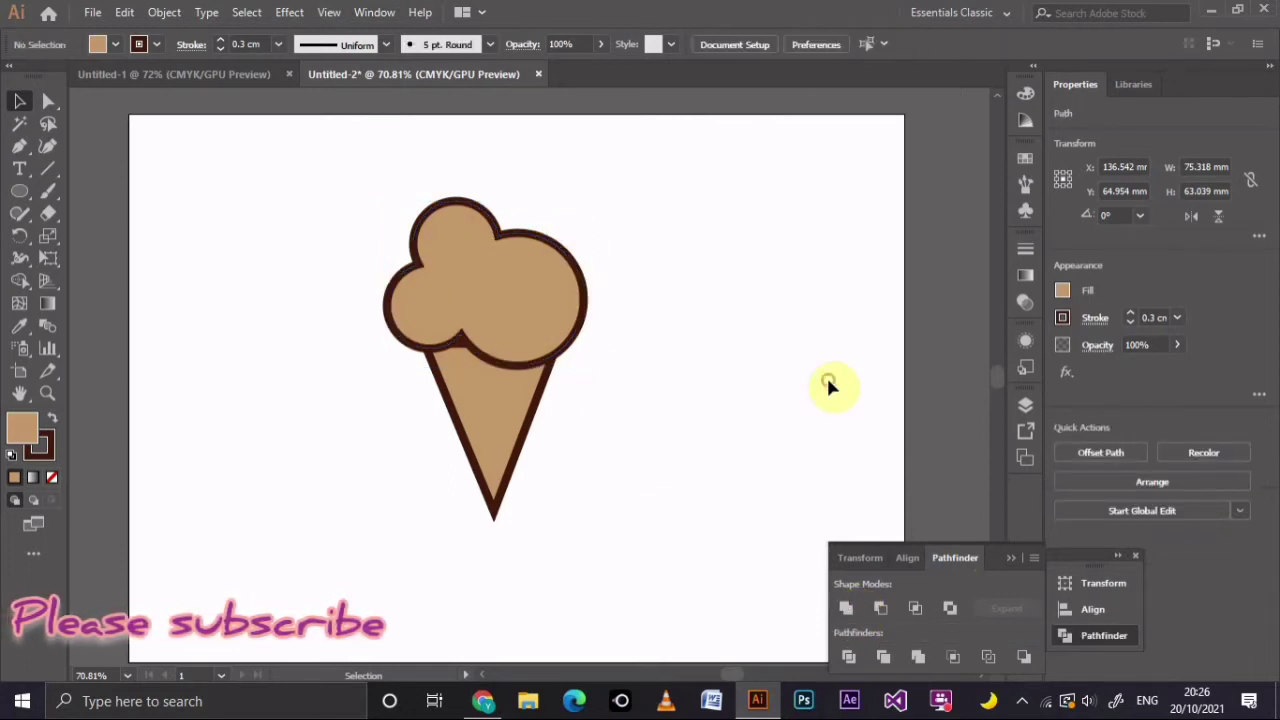
left_click(1010, 559)
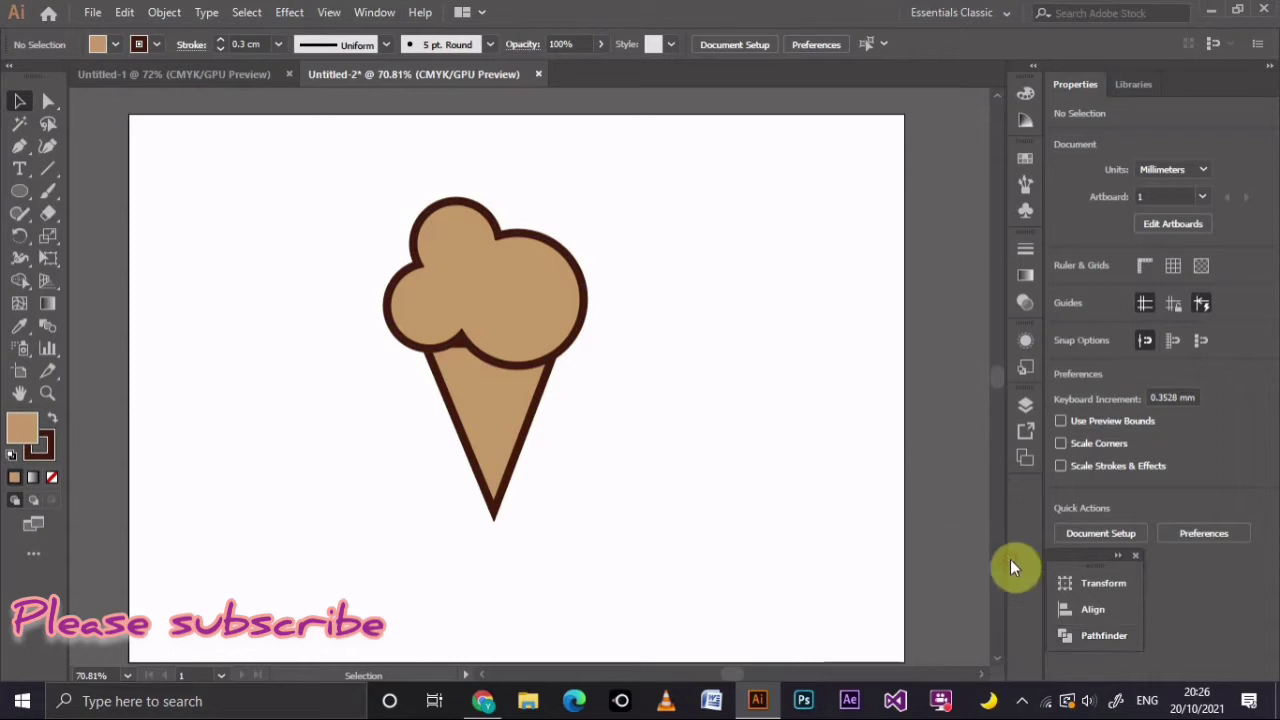
Nudge the merged scoop two steps down and one step right
left_click(513, 320)
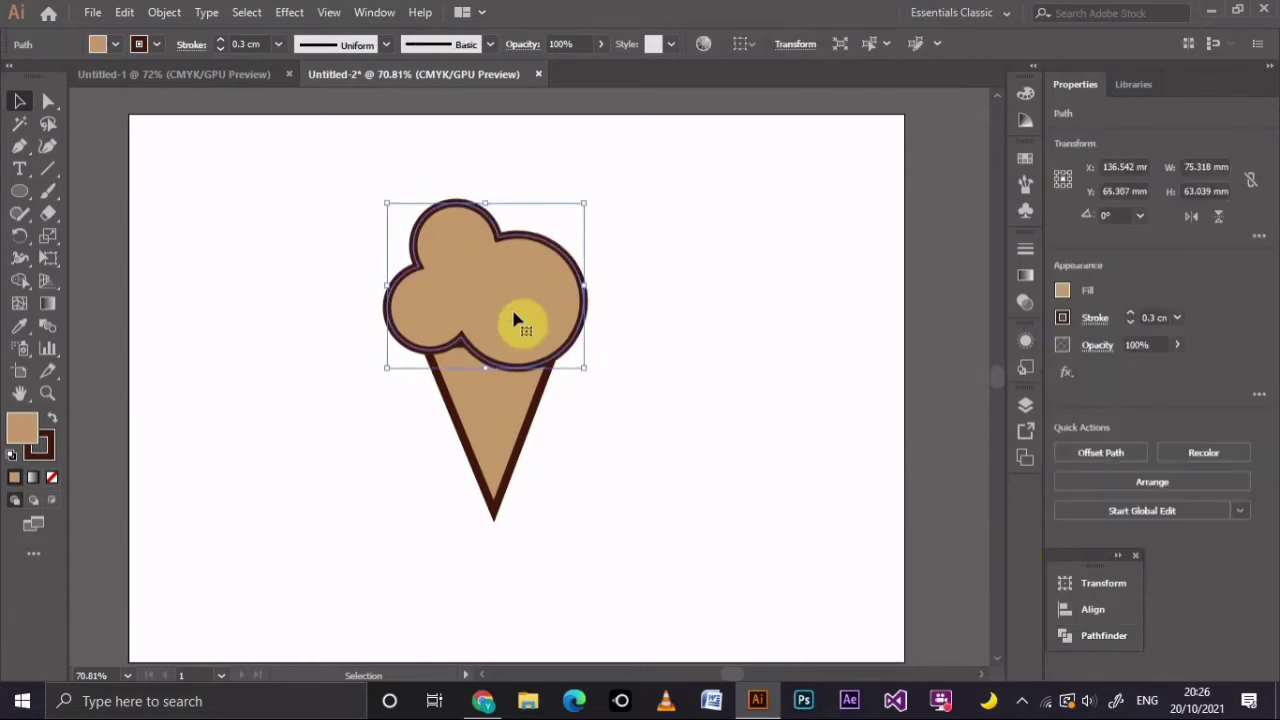
key("Down")
key("Down")
key("Down")
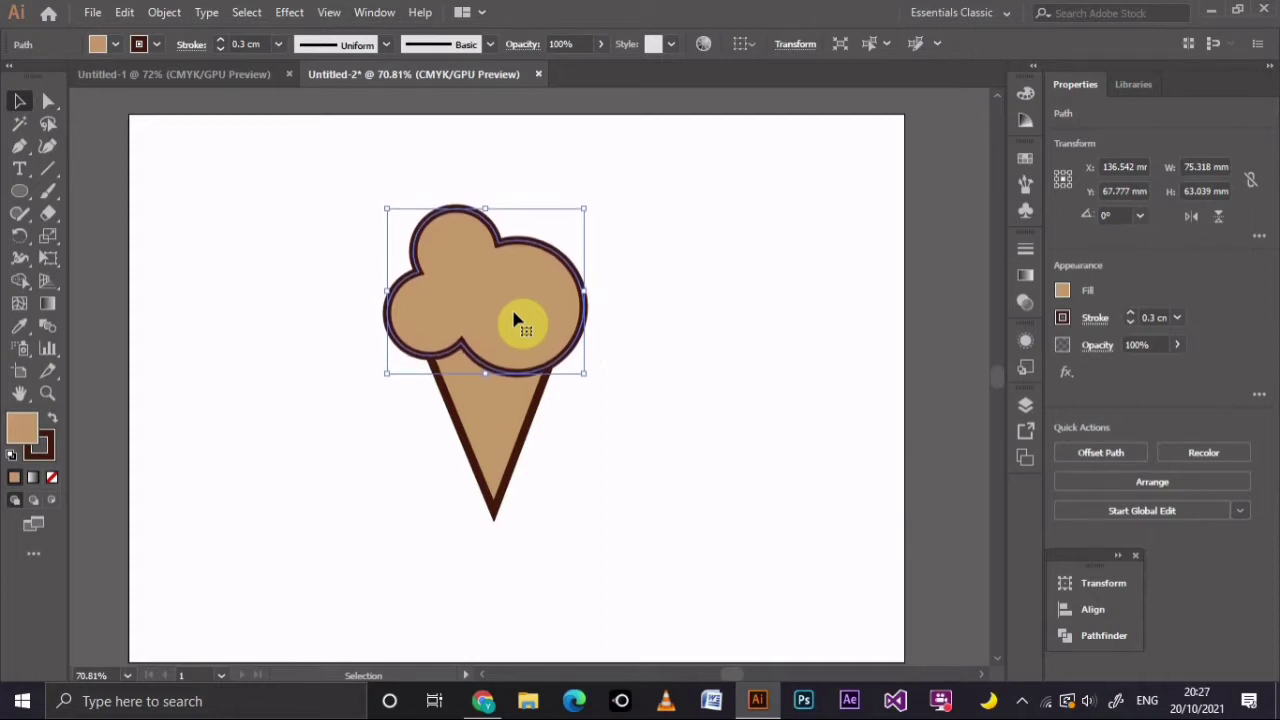
key("Down")
left_click(748, 293)
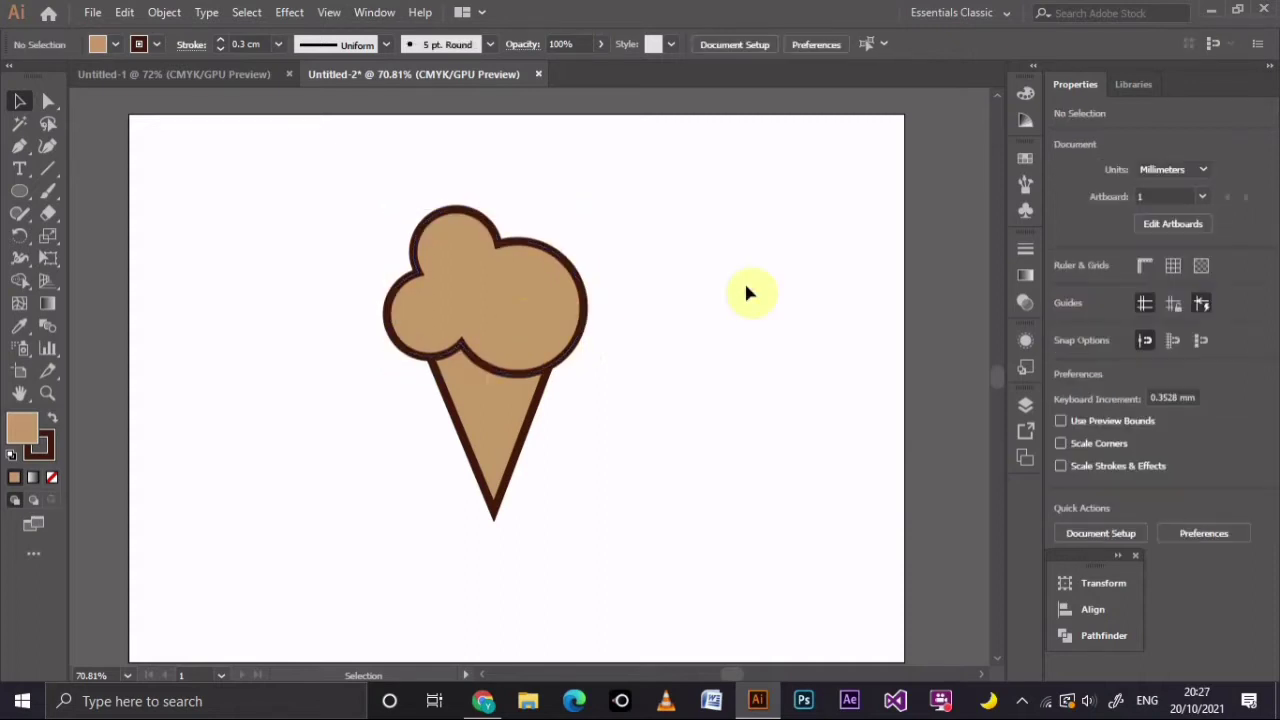
left_click(510, 280)
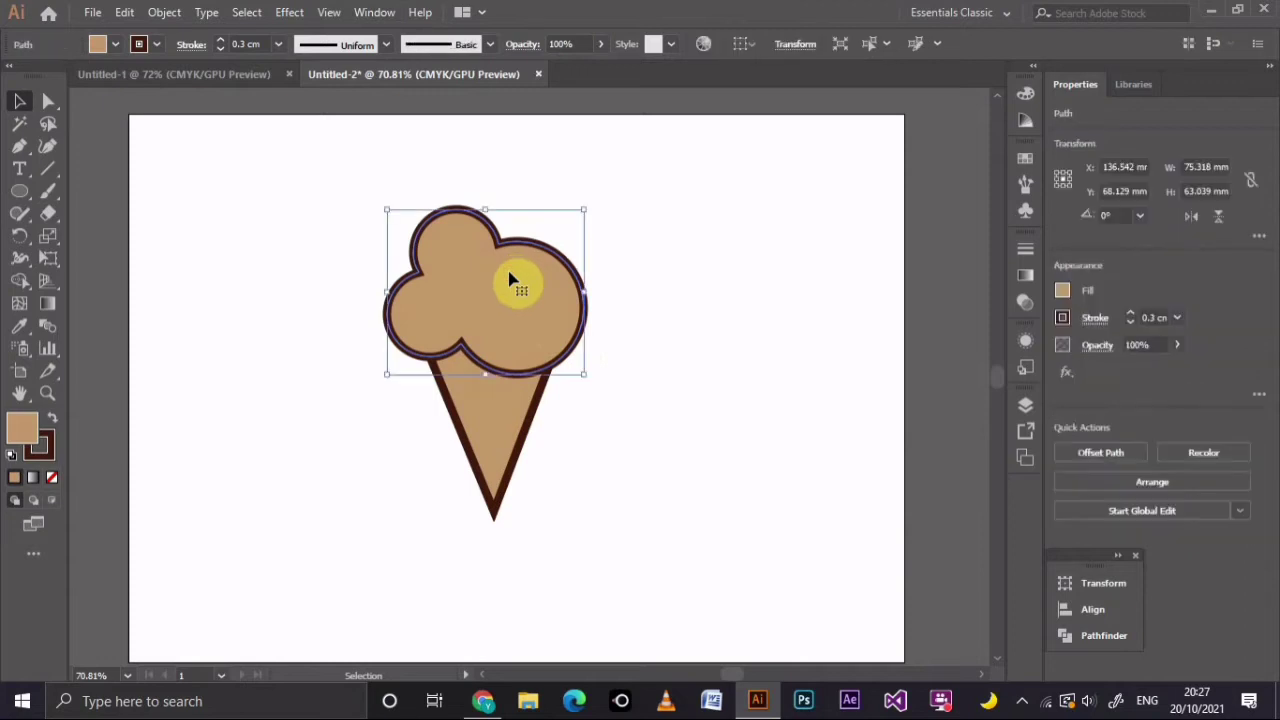
key("Right")
key("Right")
key("Right")
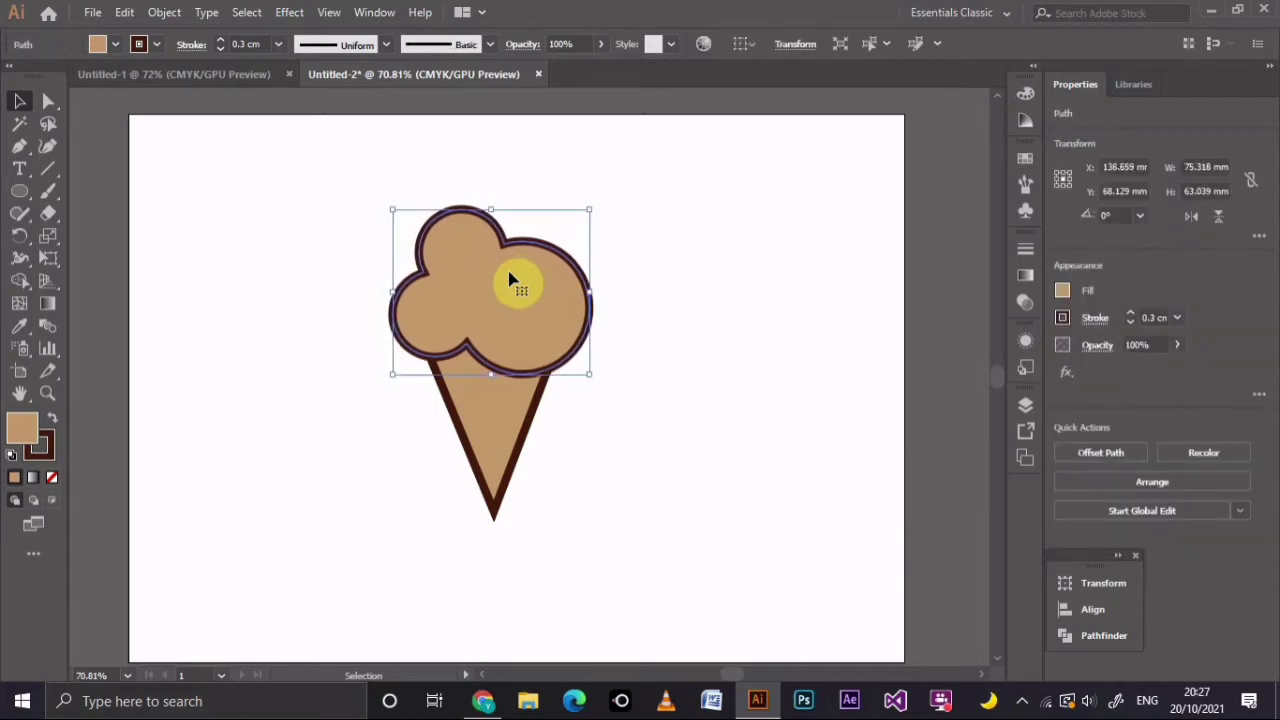
left_click(755, 430)
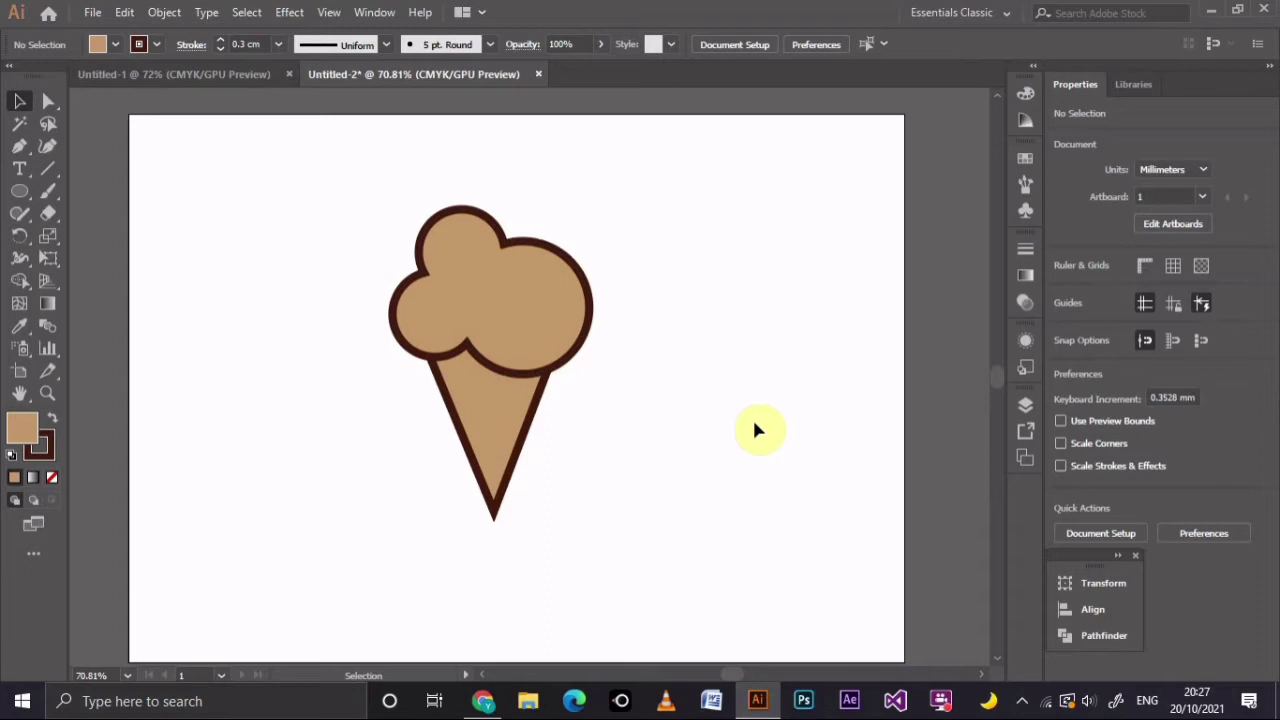
Draw a Pen curve from the scoop's top notch down to its bottom edge
left_click(17, 150)
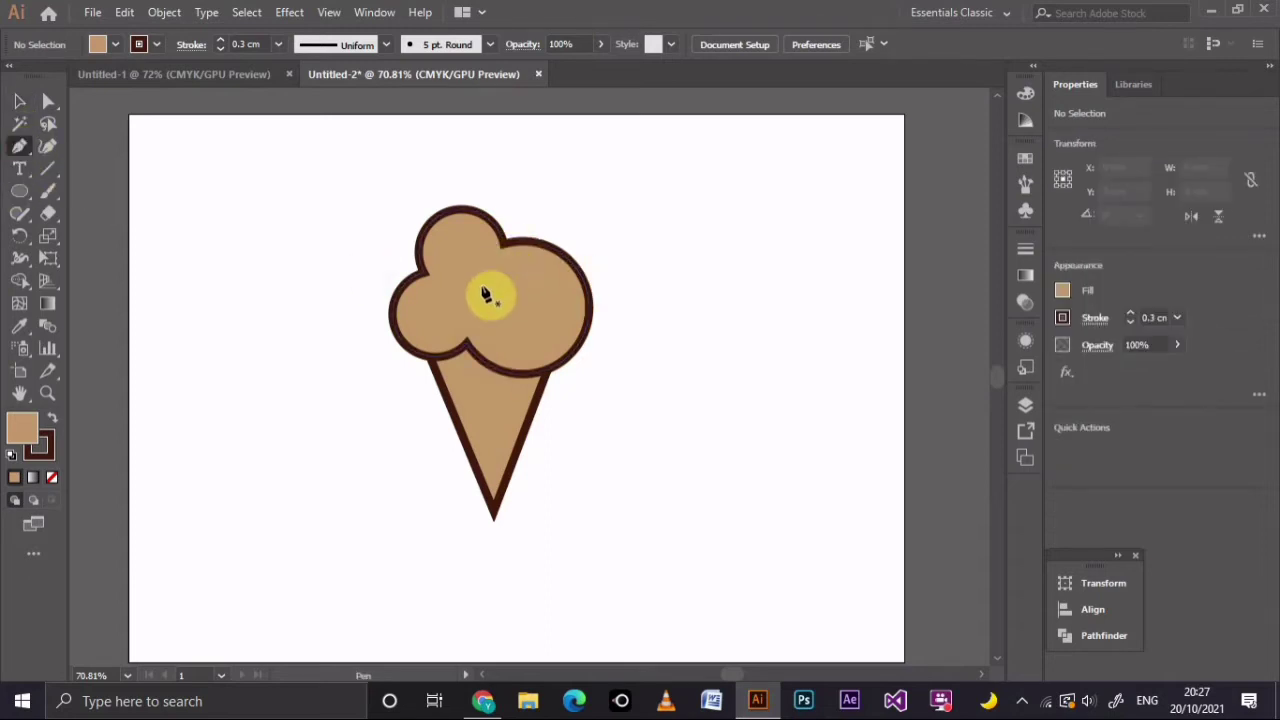
left_click(504, 243)
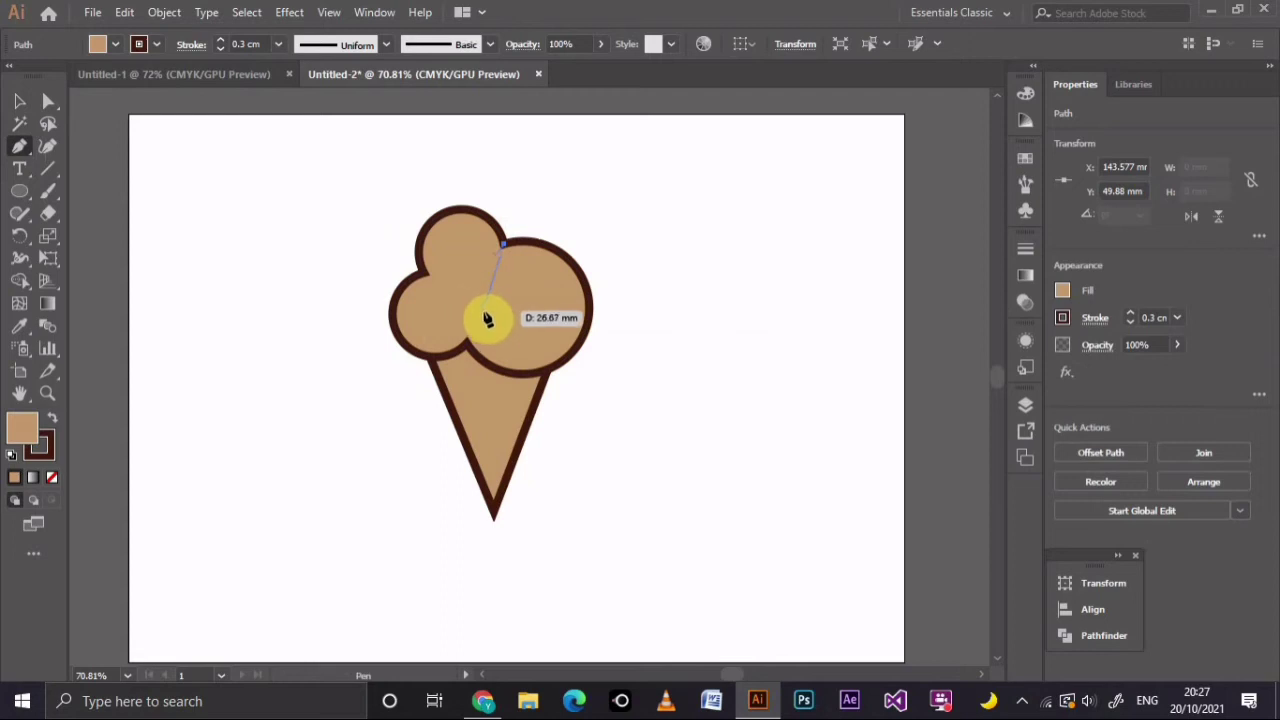
left_click(484, 318)
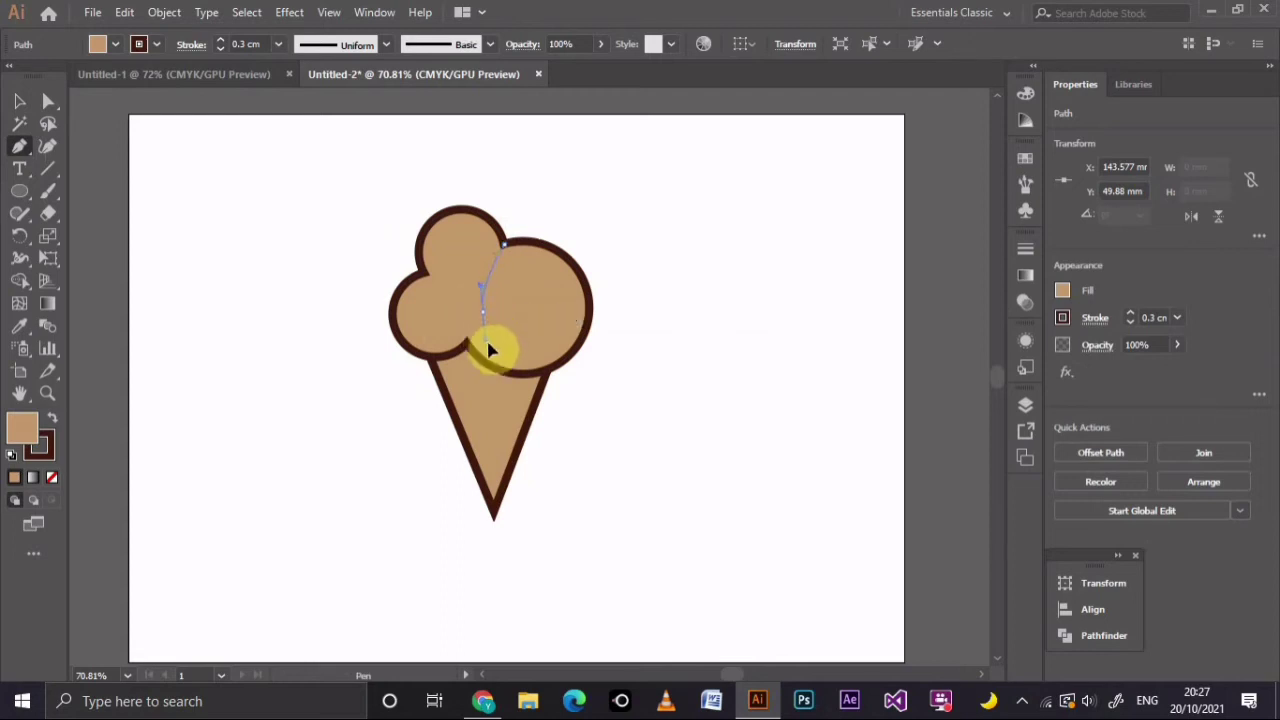
mouse_move(490, 349)
left_mouse_down()
mouse_move(495, 372)
mouse_move(493, 355)
left_mouse_up()
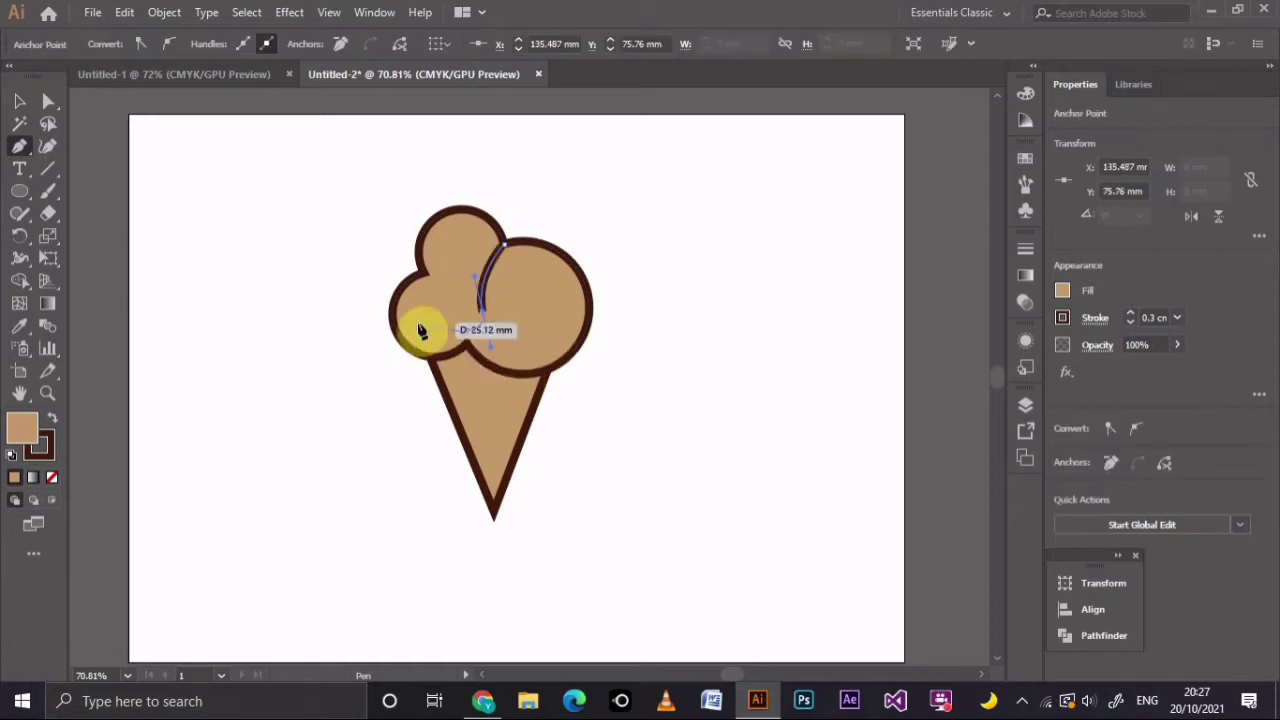
left_click(20, 102)
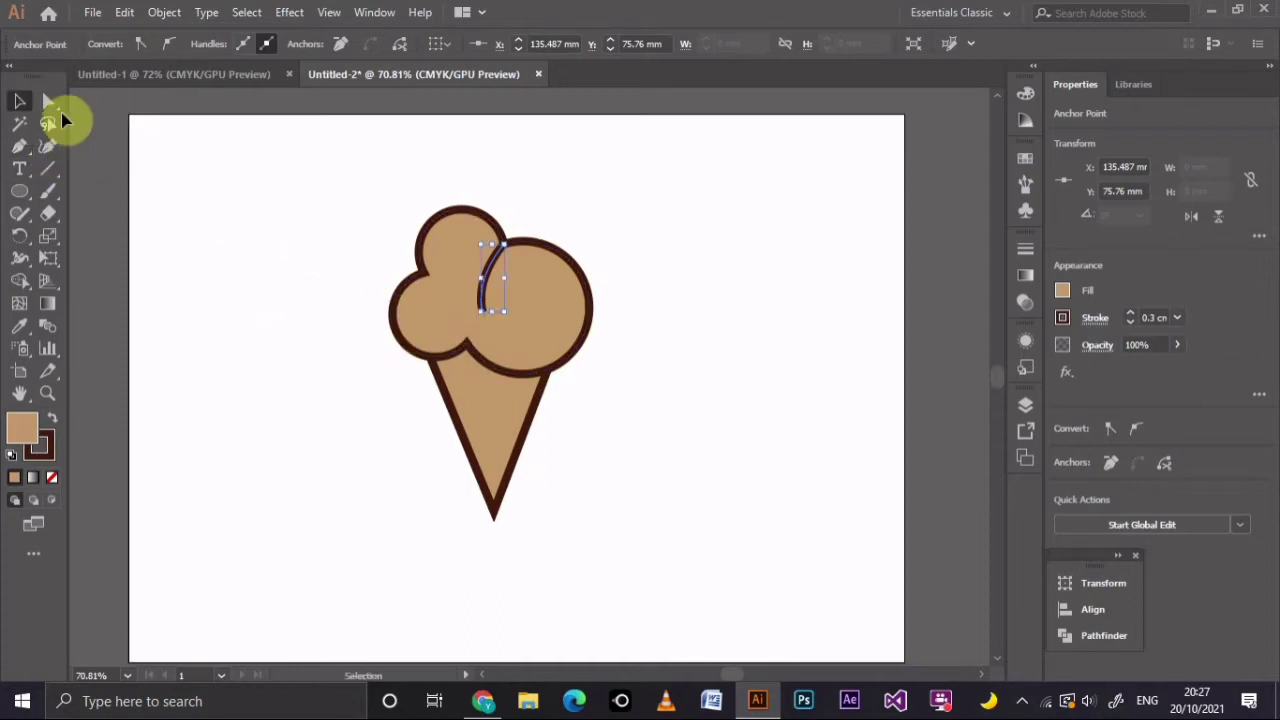
Reshape the curve's handles so it follows the large scoop's edge
left_click(48, 103)
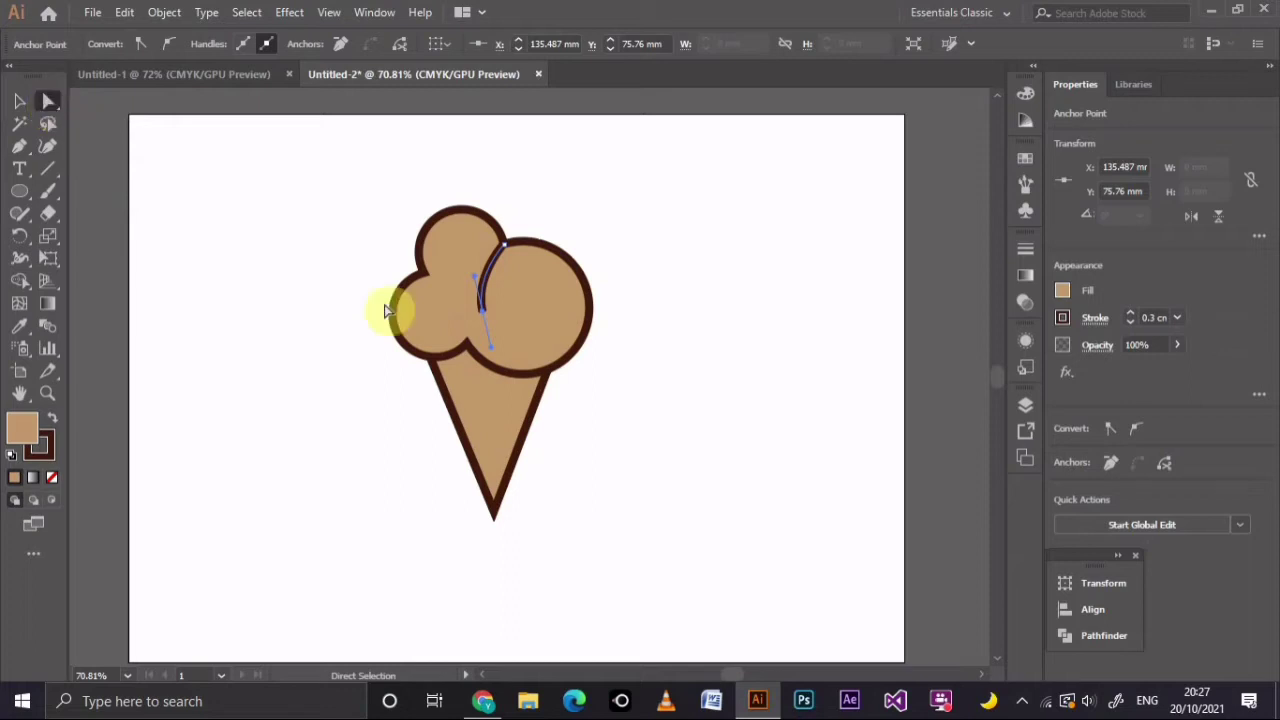
left_click_drag(487, 333, 462, 263)
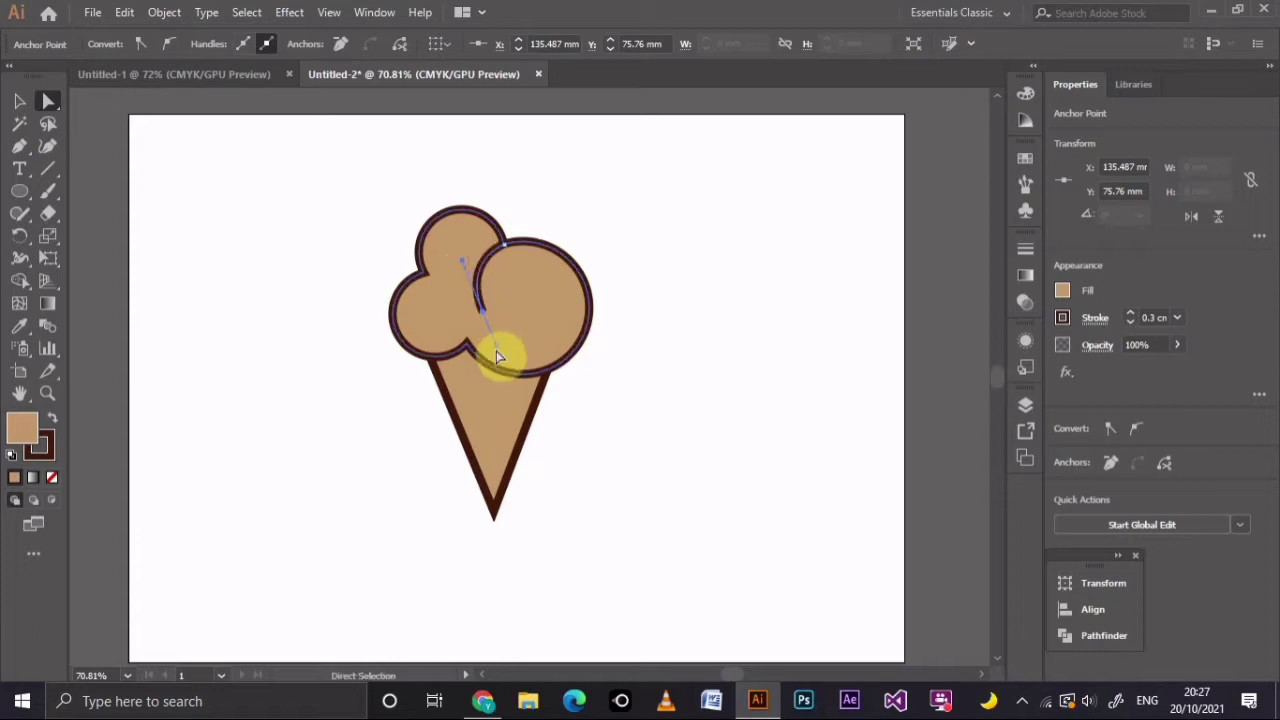
left_click_drag(496, 352, 505, 350)
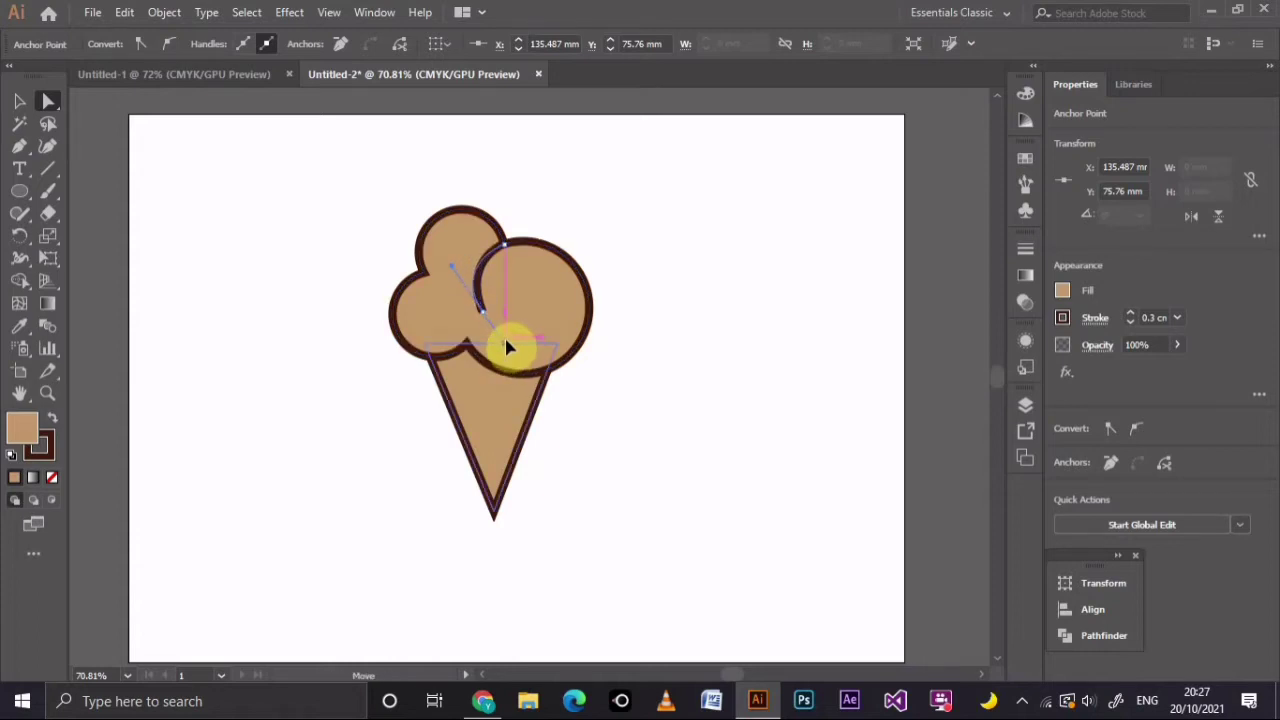
left_click_drag(507, 346, 505, 343)
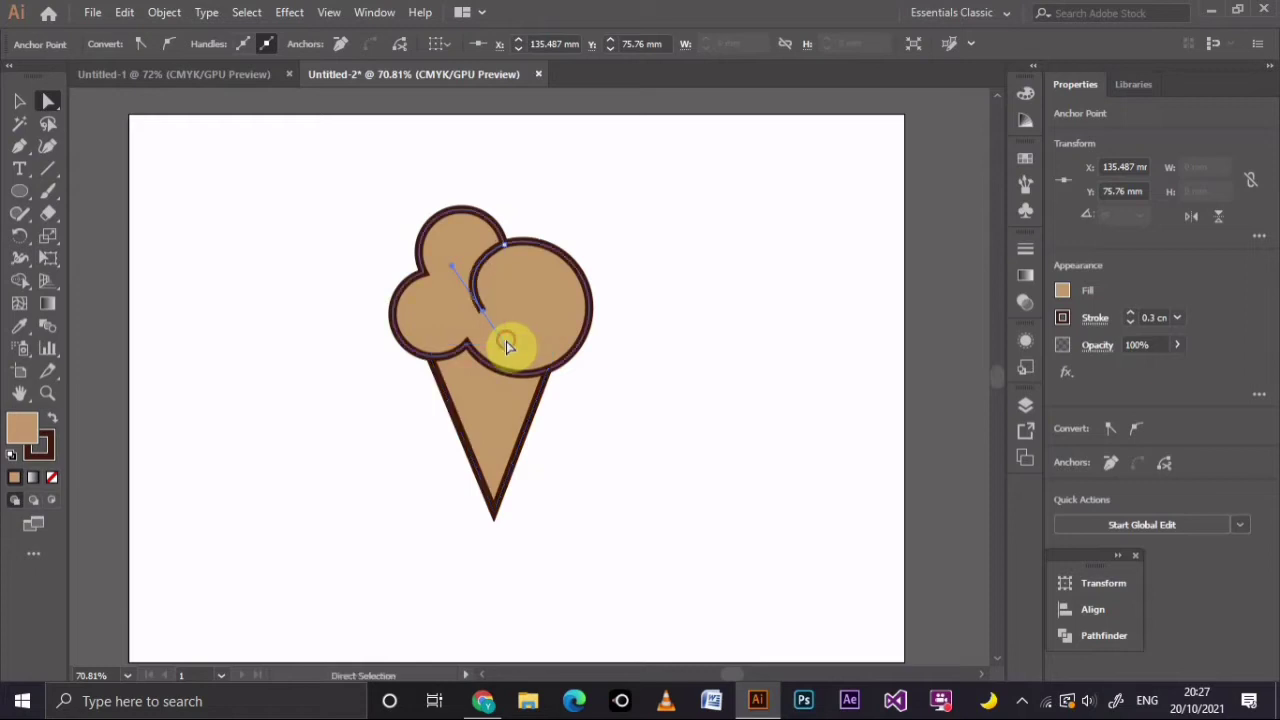
left_click(633, 343)
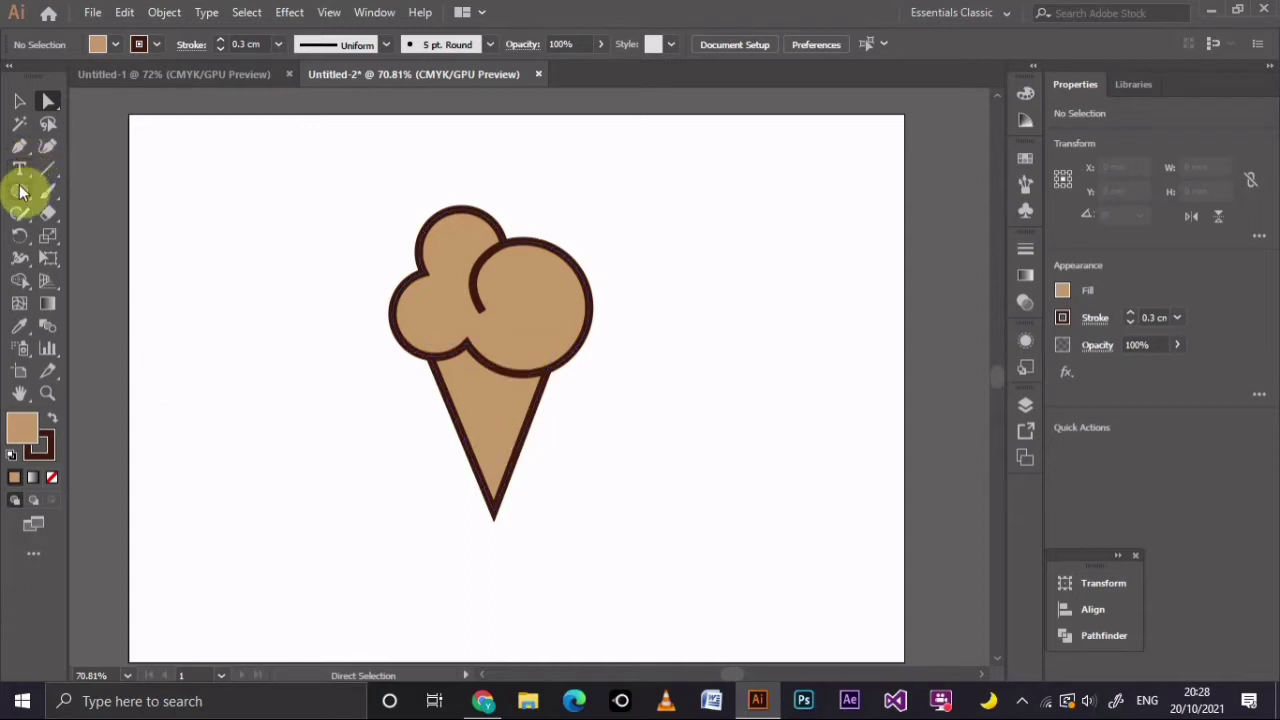
Draw a tan circle to the right of the cone and set its stroke to None
left_click_drag(22, 192, 80, 234)
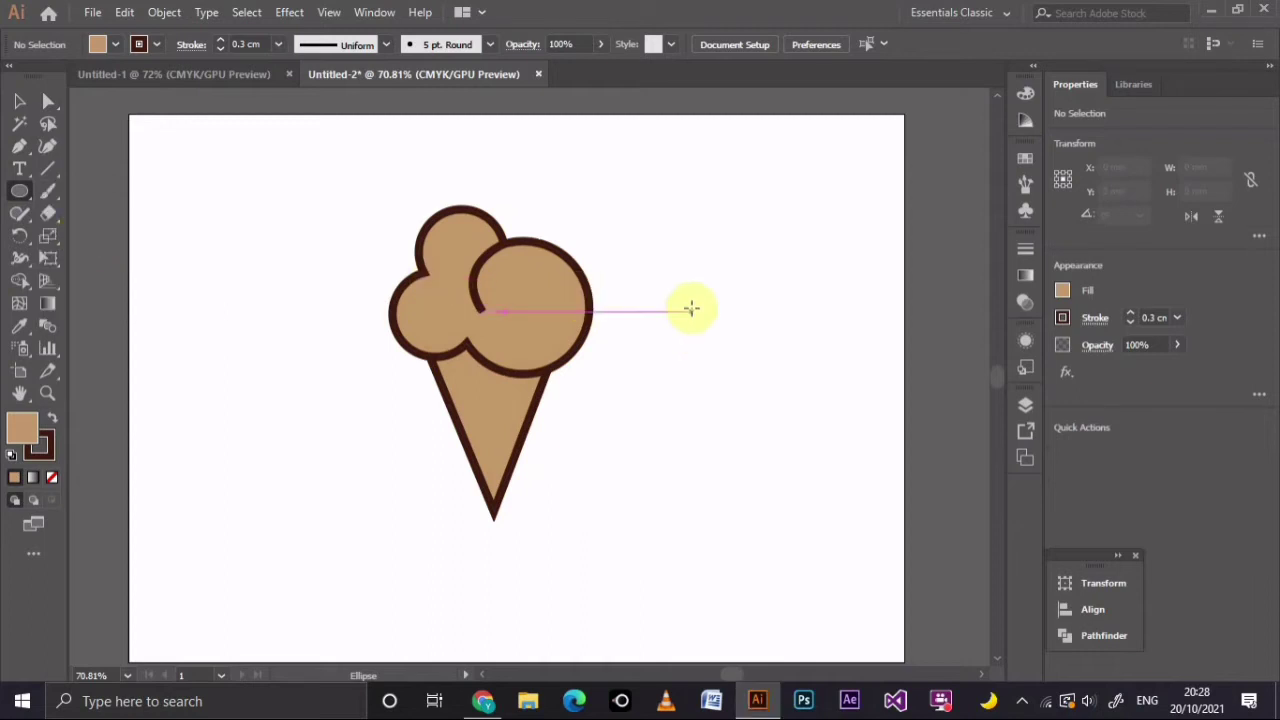
mouse_move(691, 310)
left_mouse_down()
mouse_move(750, 404)
mouse_move(743, 390)
left_mouse_up()
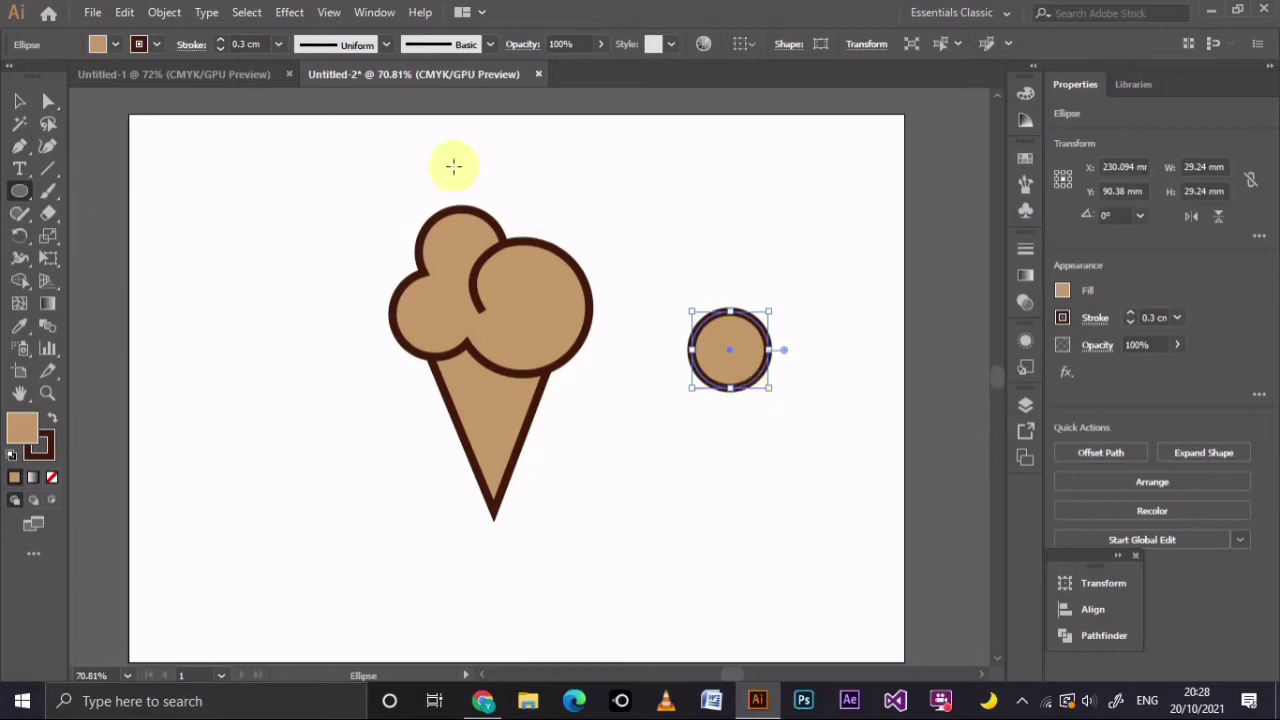
left_click(16, 104)
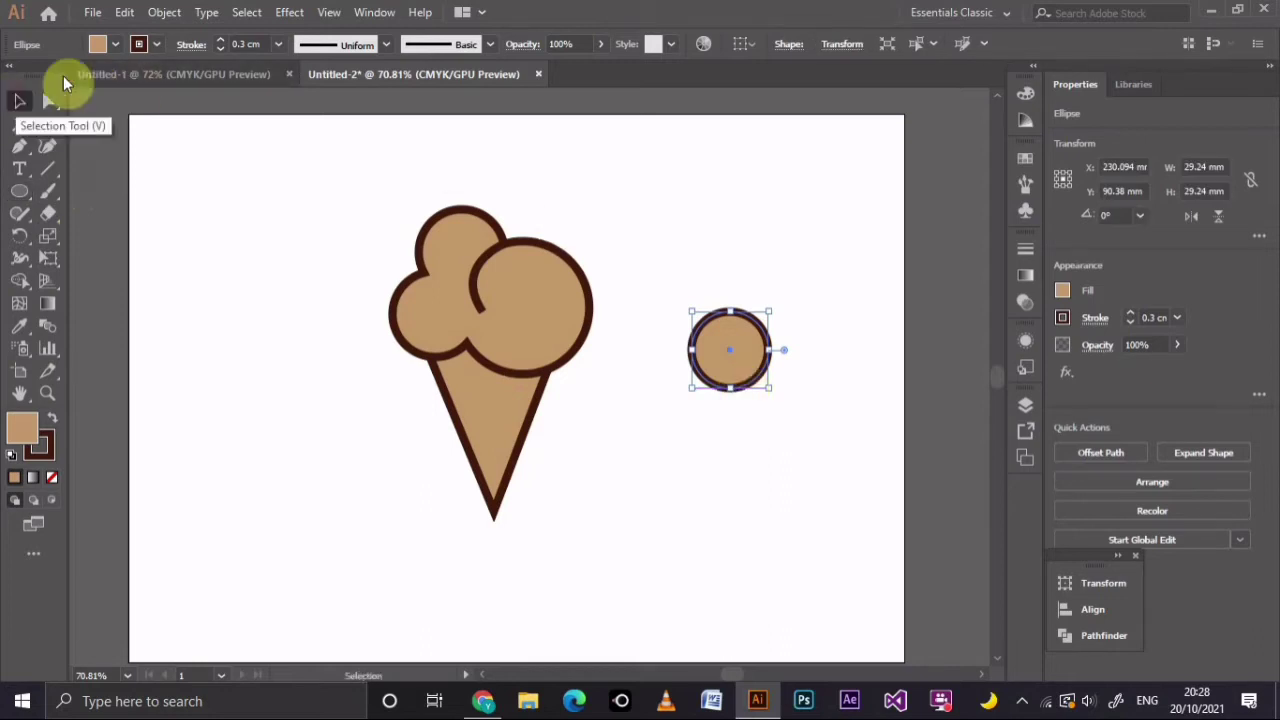
left_click(156, 46)
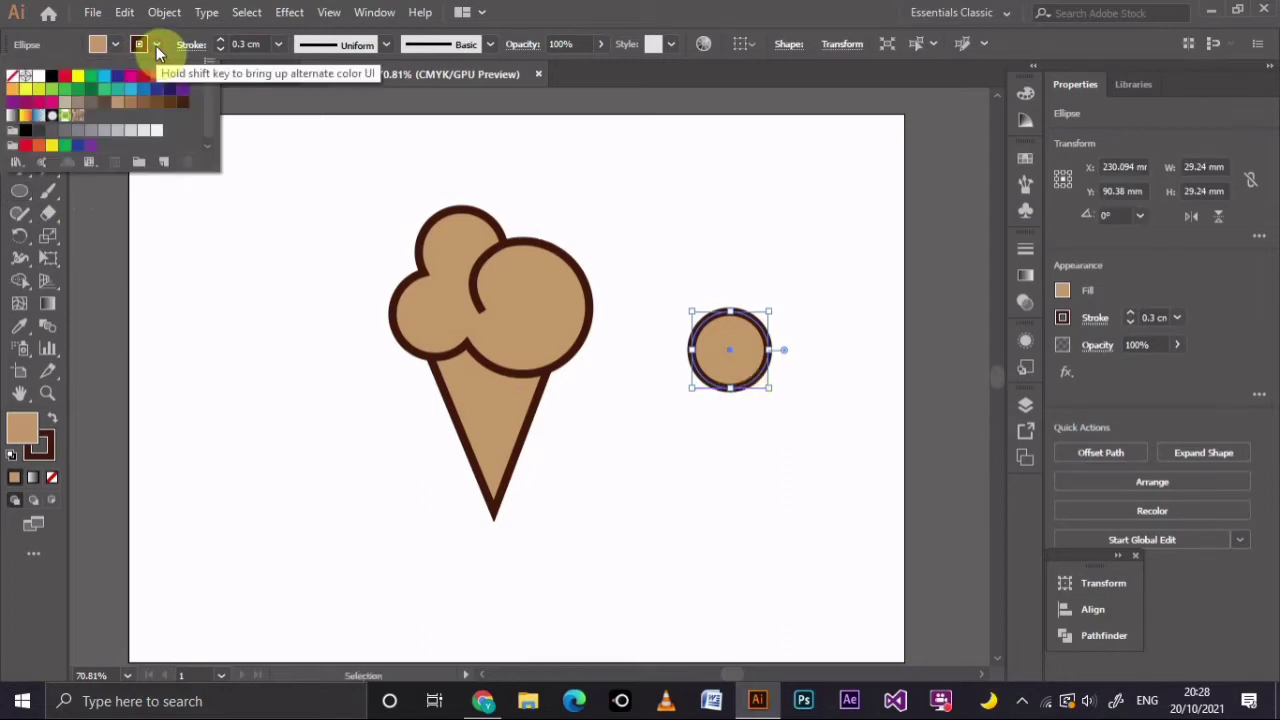
left_click(12, 78)
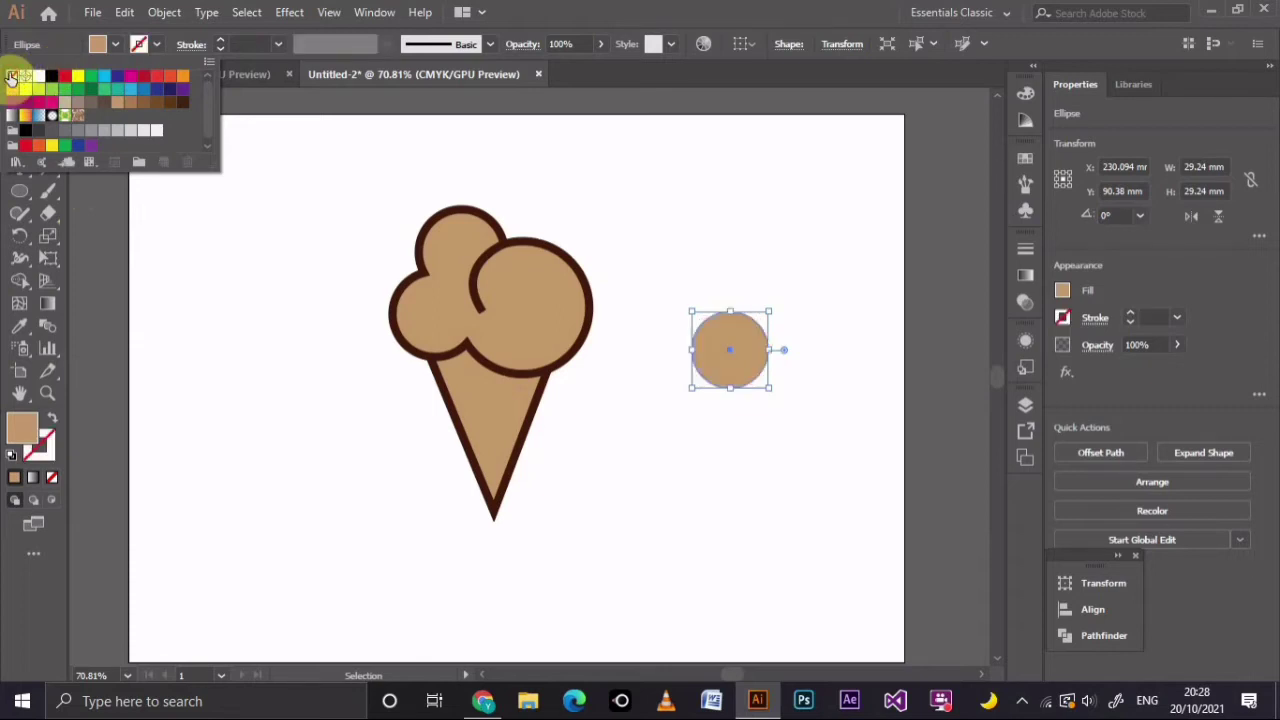
left_click(769, 272)
left_click(769, 273)
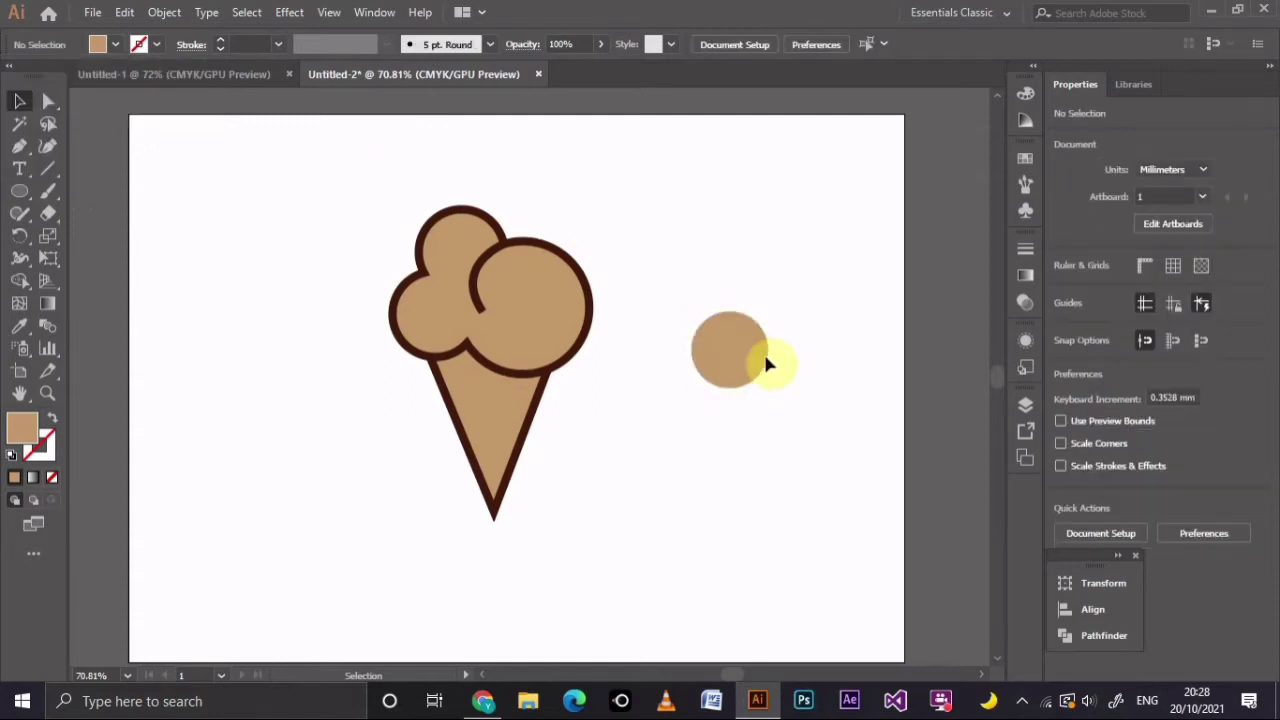
Draw a test rectangle over the circle's left side, then delete it
left_click(25, 200)
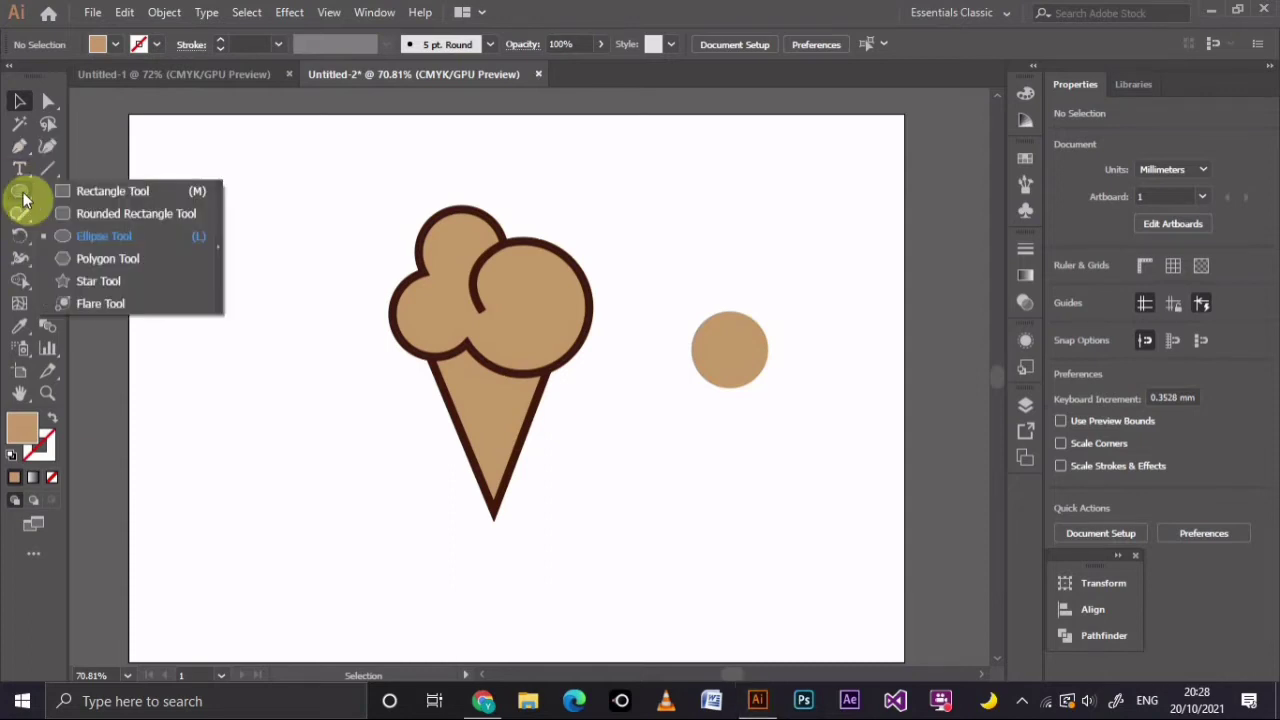
left_click(107, 191)
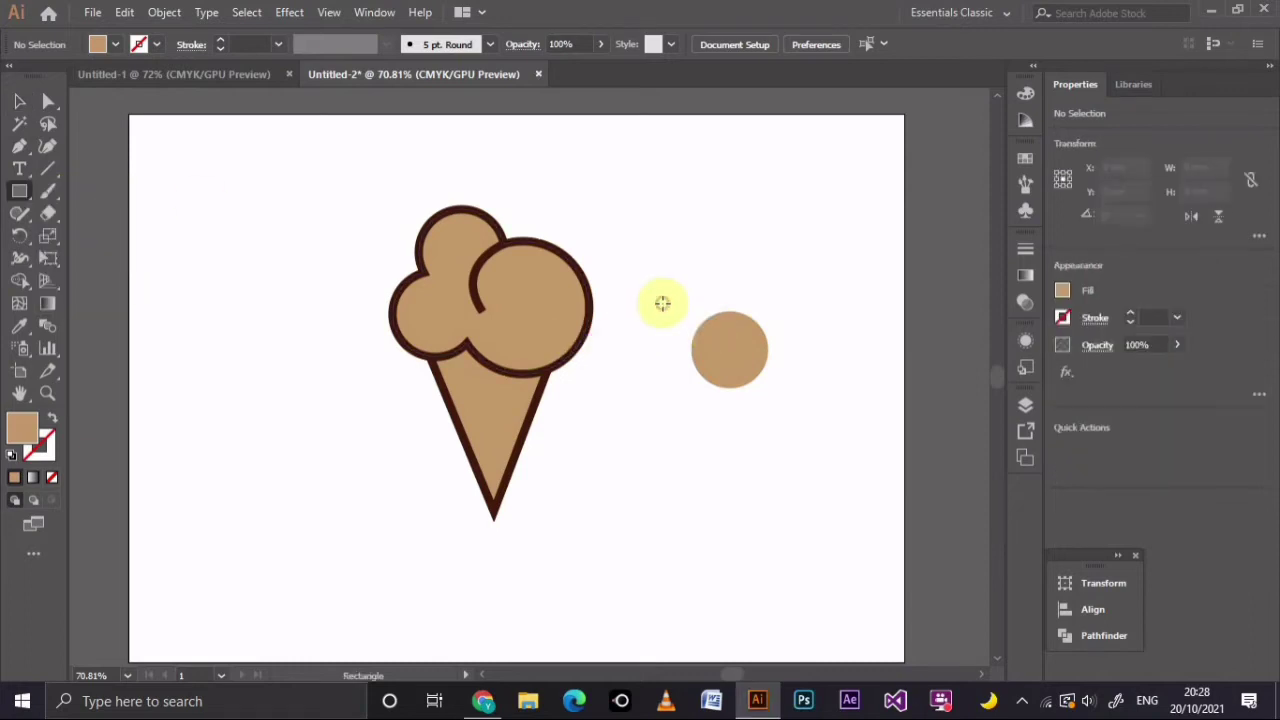
left_click_drag(662, 303, 704, 381)
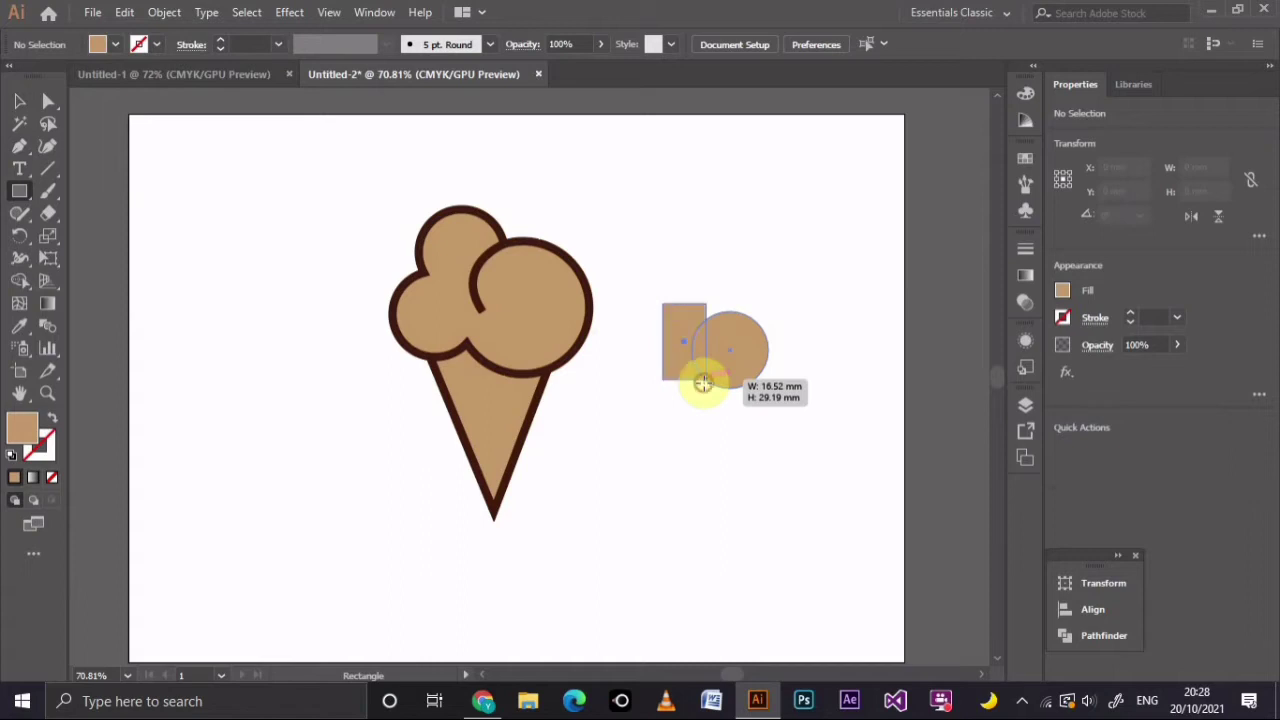
key("Delete")
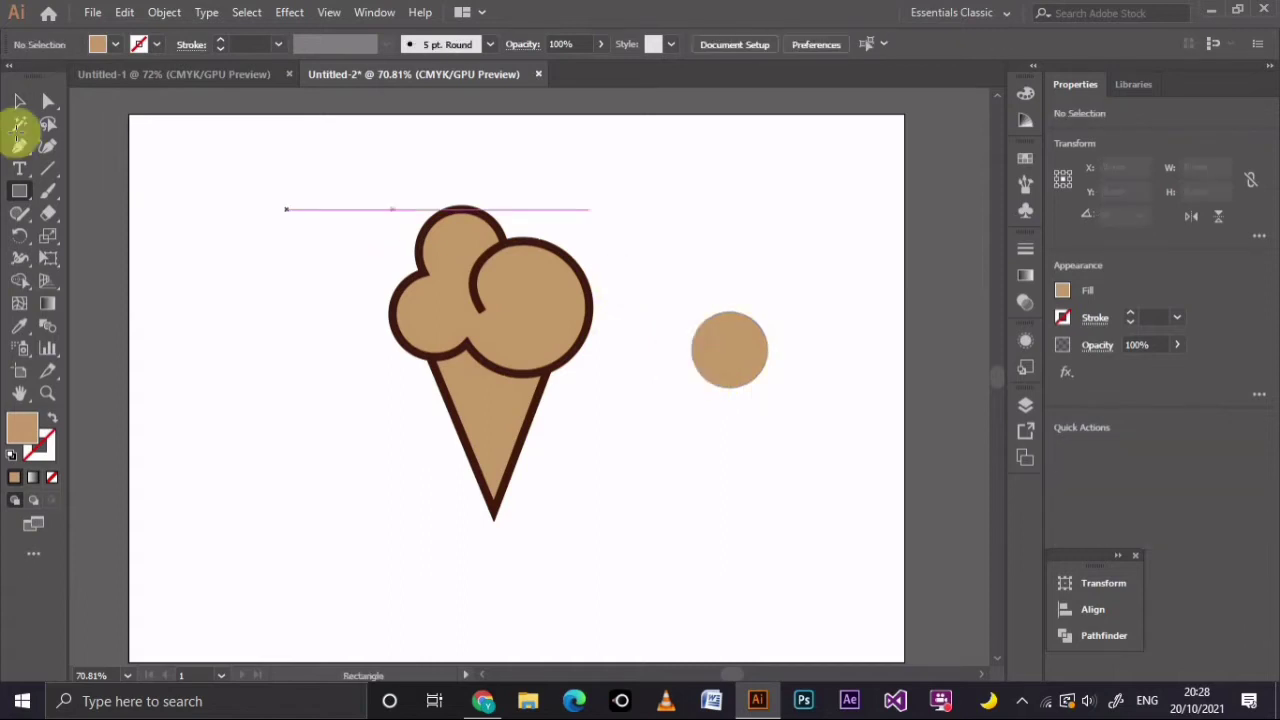
left_click(20, 105)
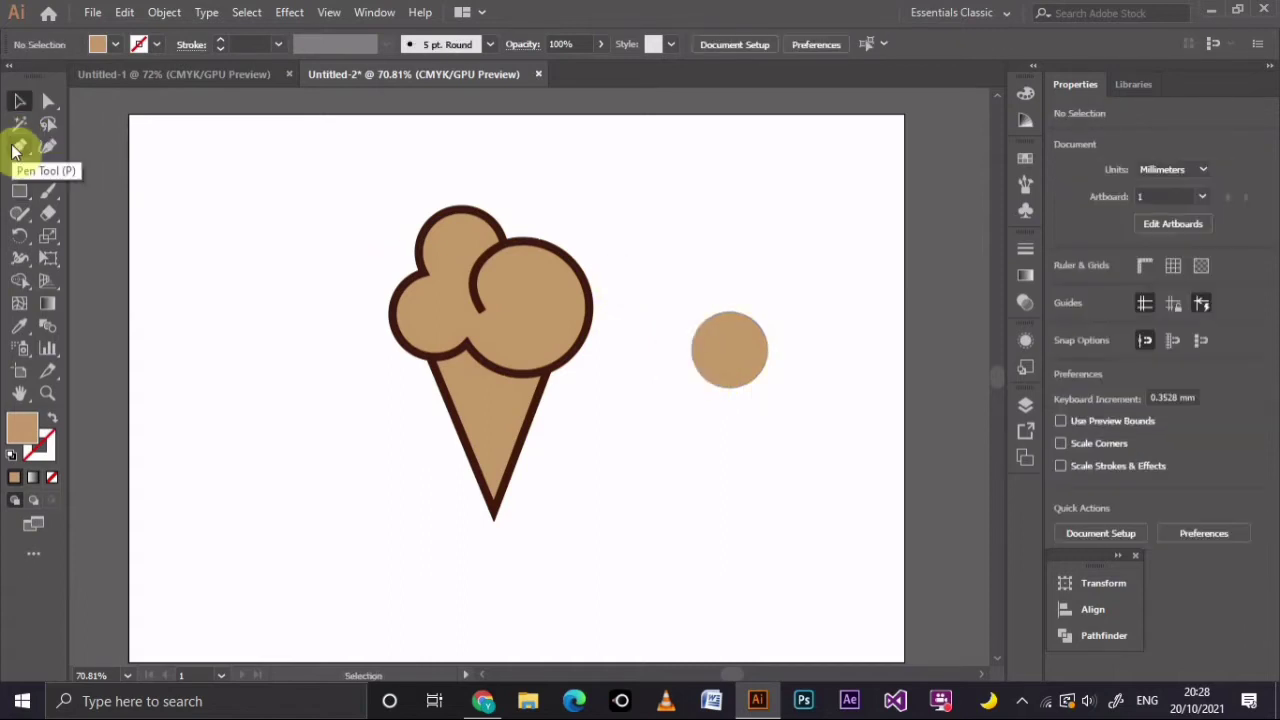
Draw a closed Pen triangle overlapping the lower left of the tan circle
left_click(20, 148)
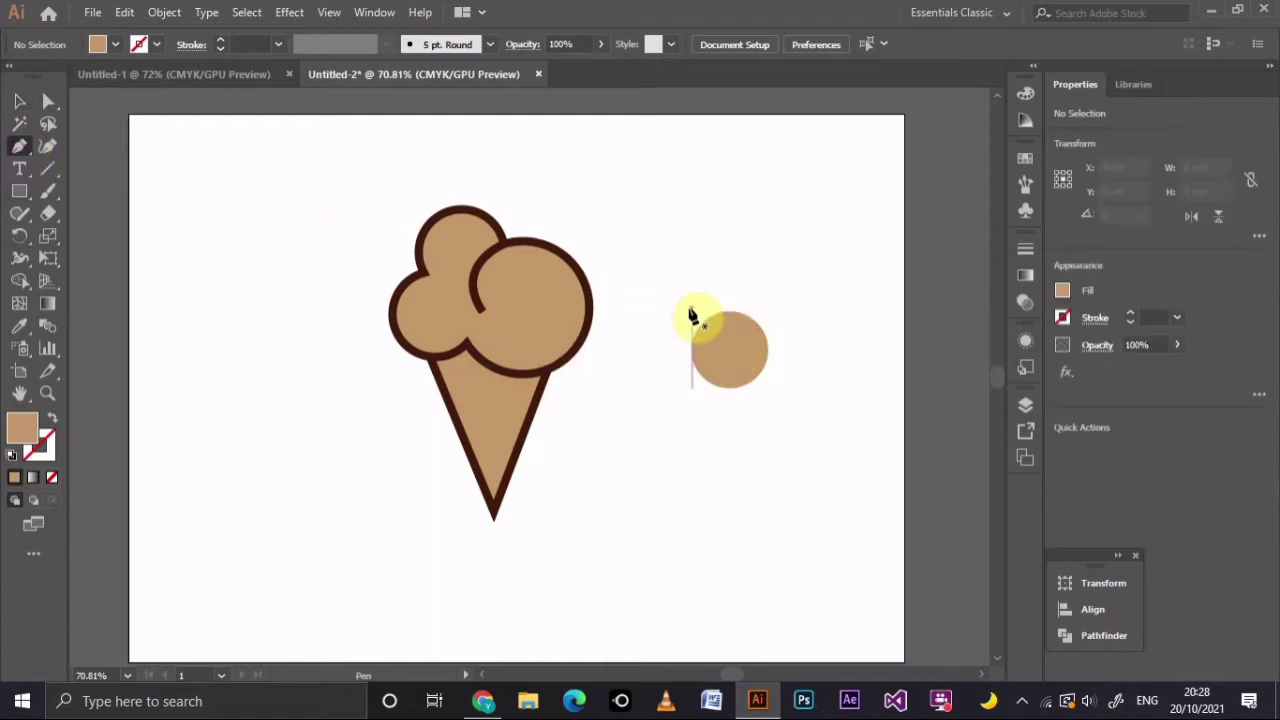
left_click(691, 313)
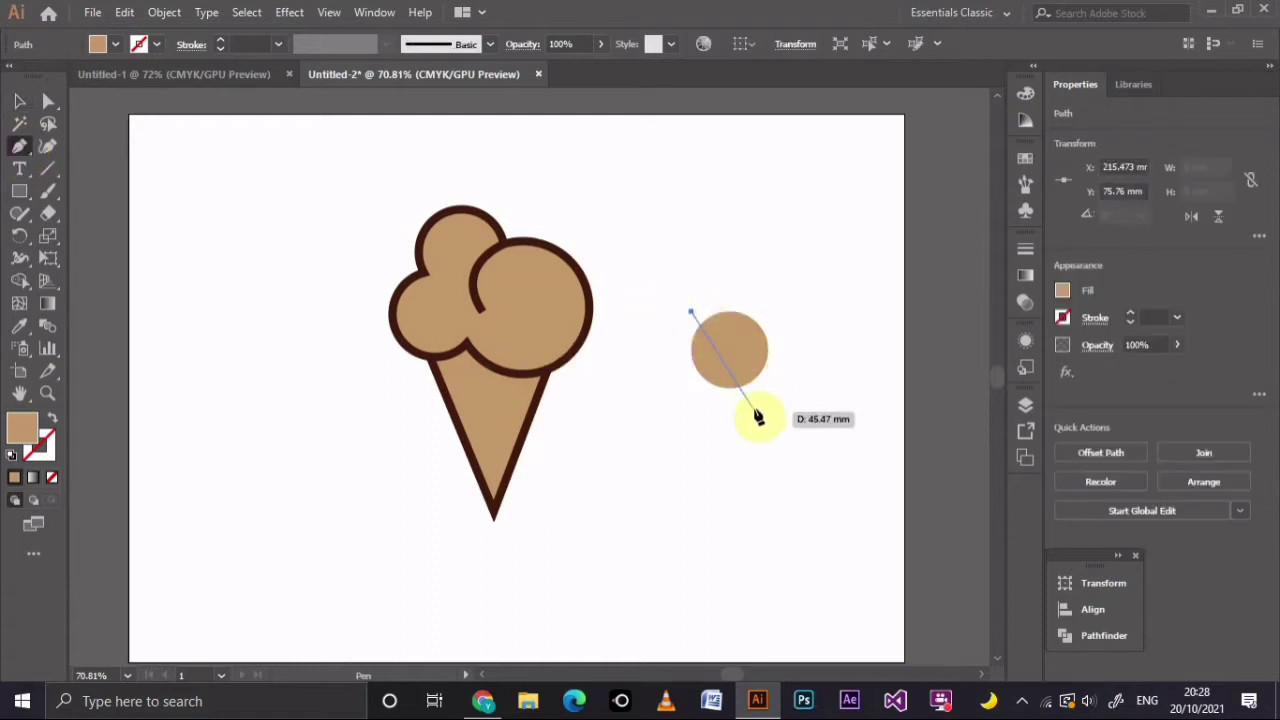
left_click(752, 405)
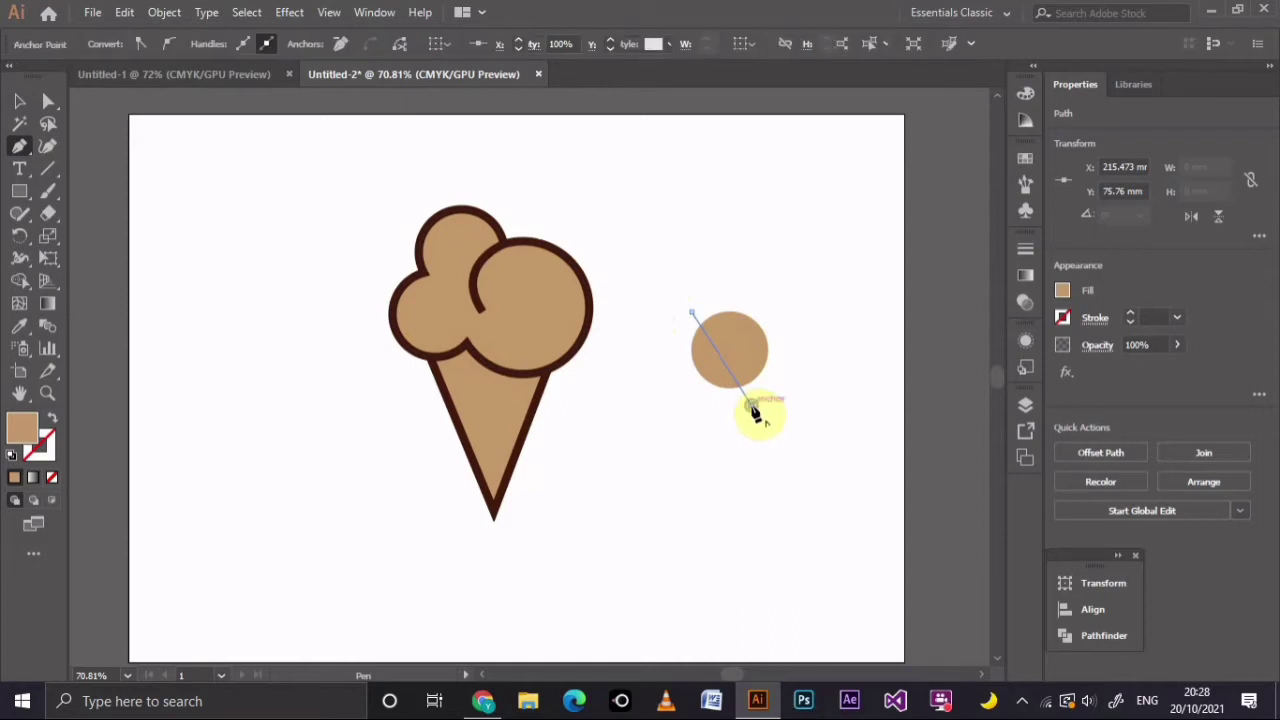
left_click(659, 381)
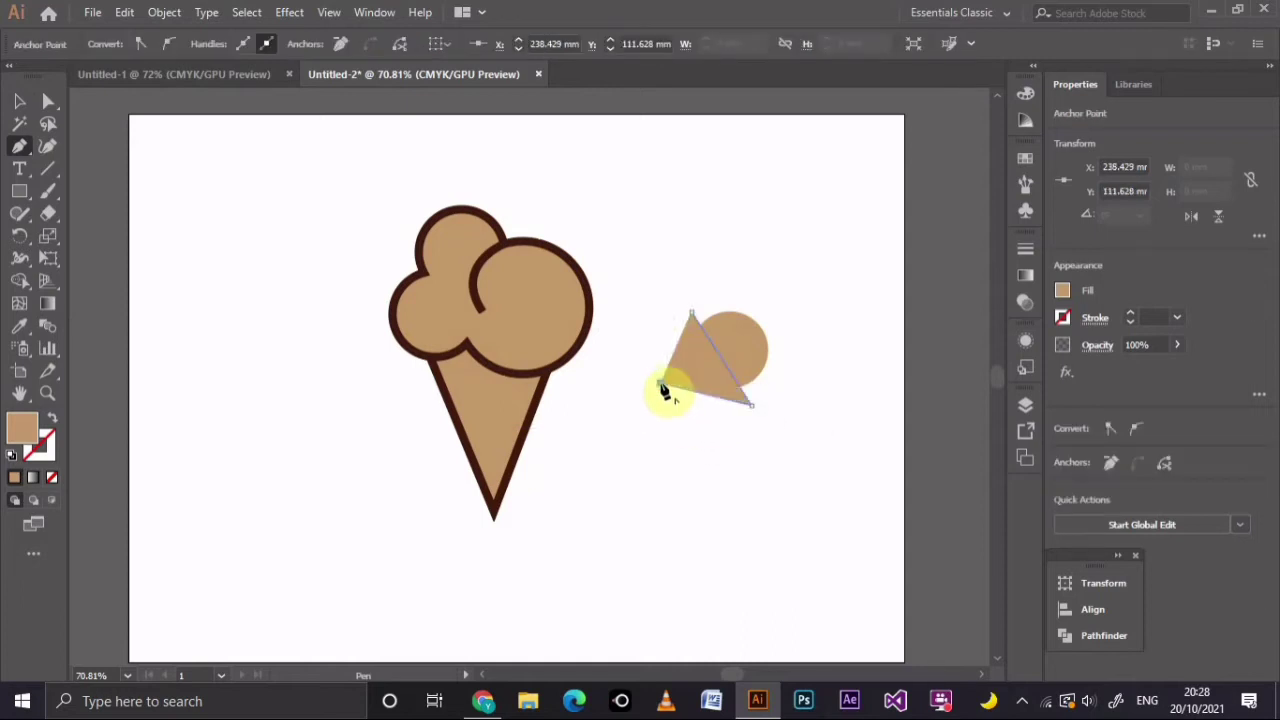
left_click(690, 315)
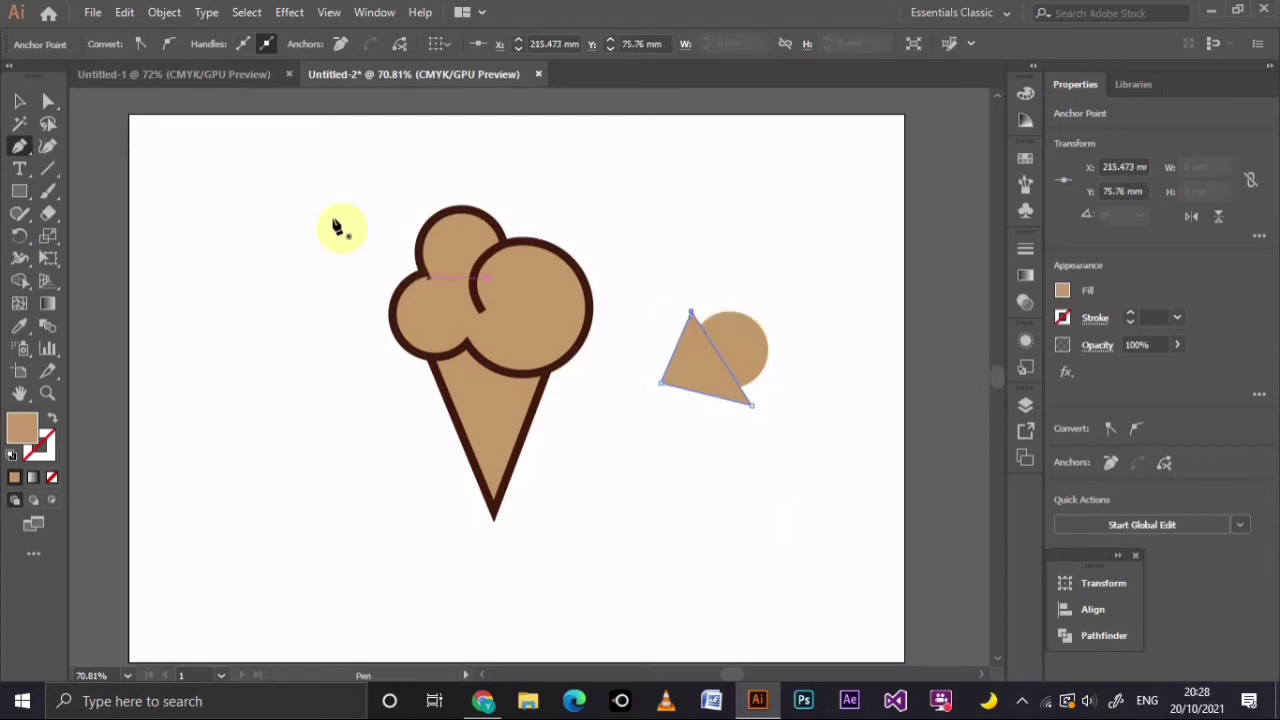
left_click(14, 102)
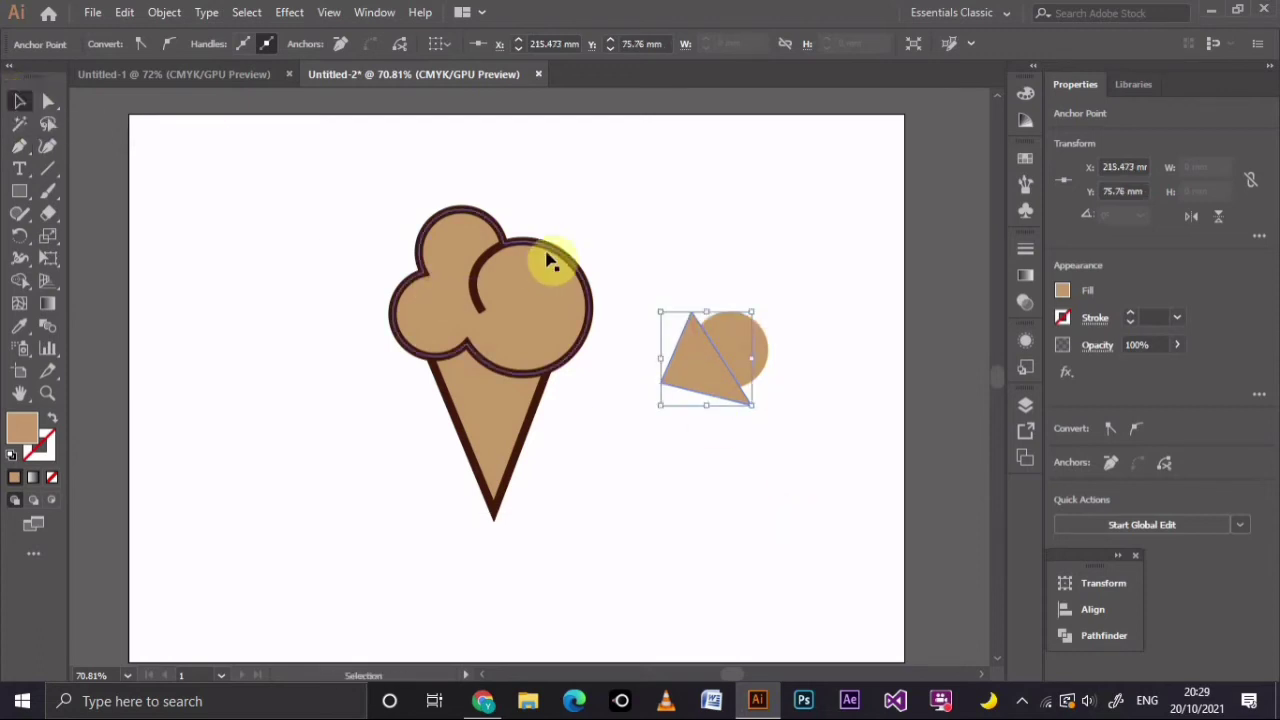
Fill the new triangle with teal
left_click(654, 196)
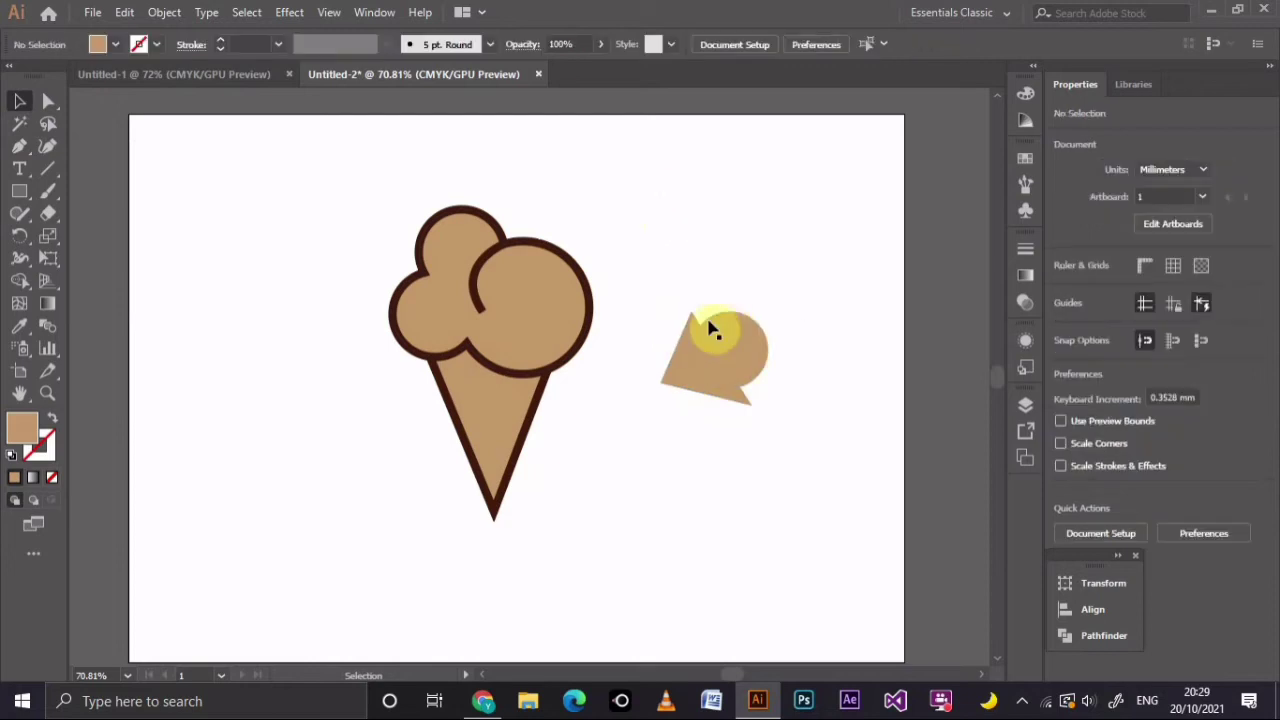
left_click(690, 360)
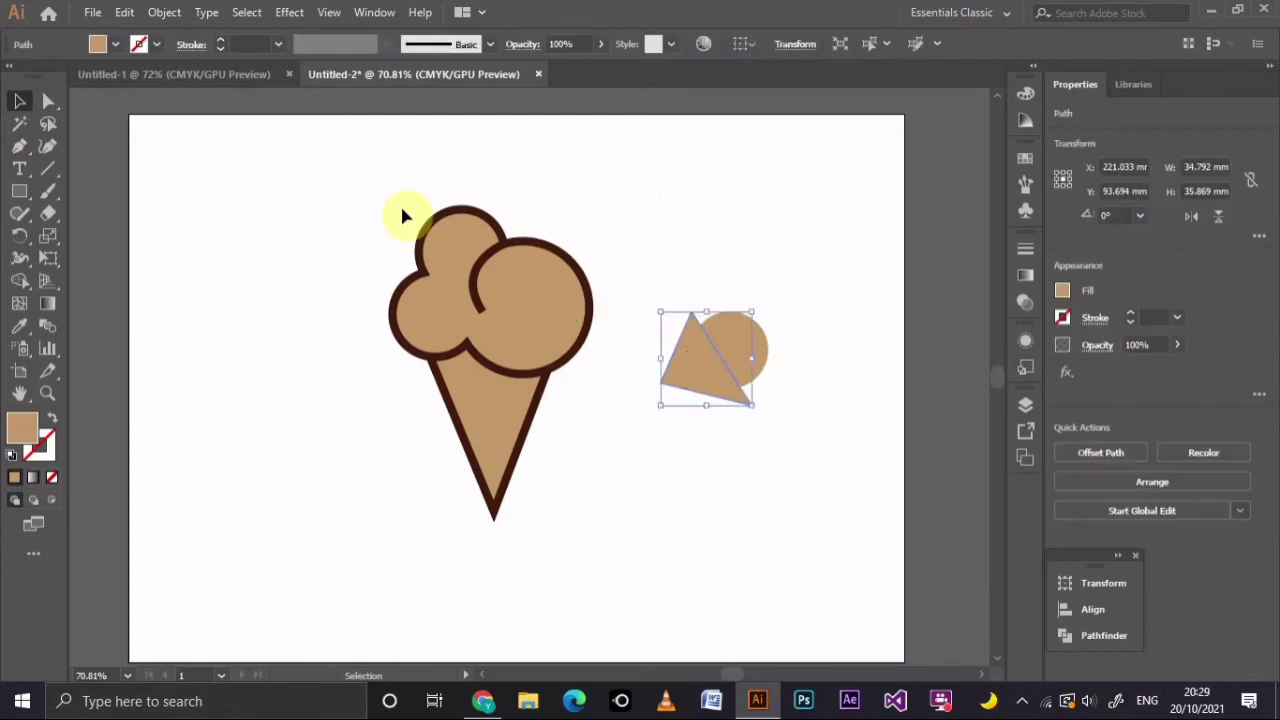
left_click(116, 44)
left_click(108, 90)
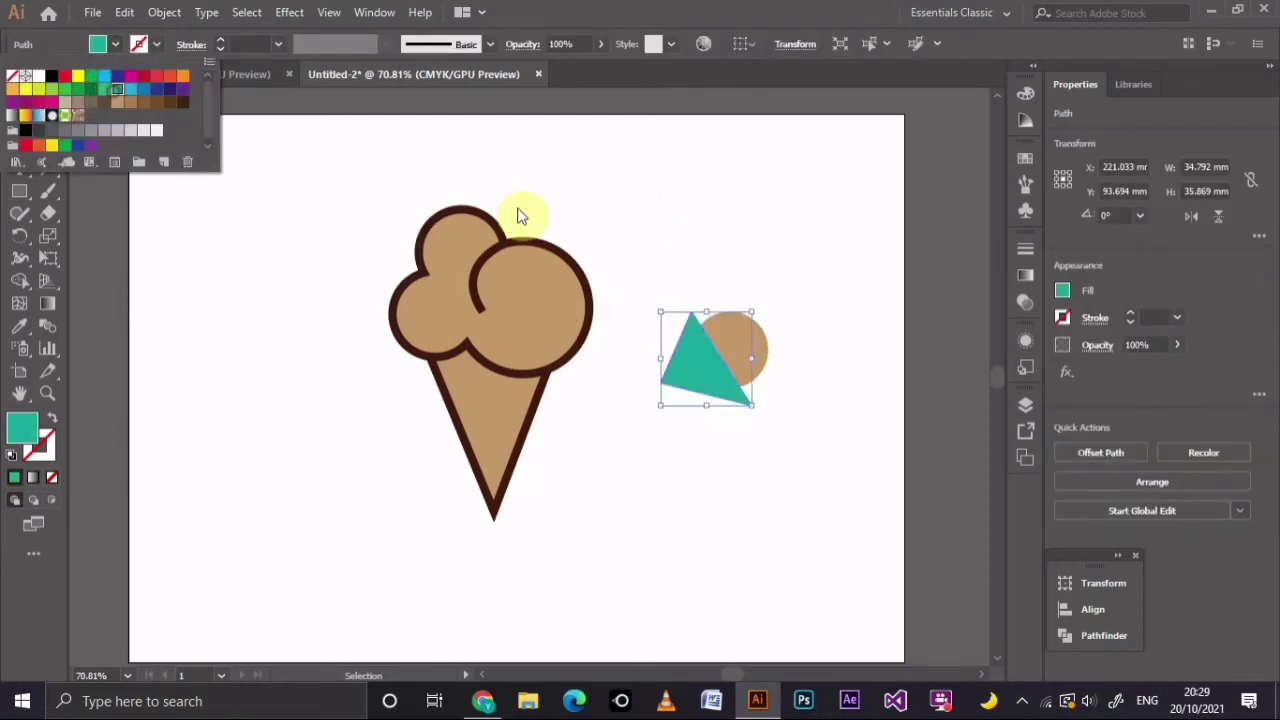
left_click(719, 224)
left_click(763, 274)
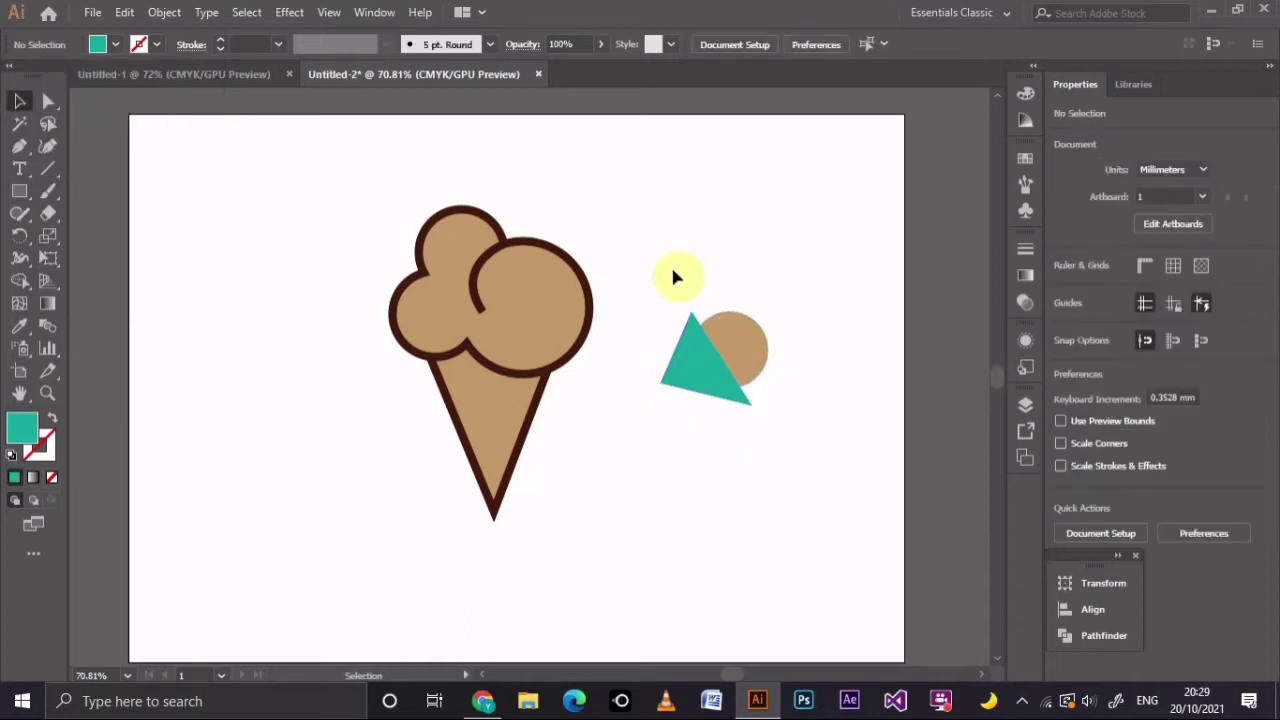
Move the teal triangle down and to the left, away from the tan circle
left_click_drag(672, 268, 808, 470)
left_click_drag(806, 470, 804, 467)
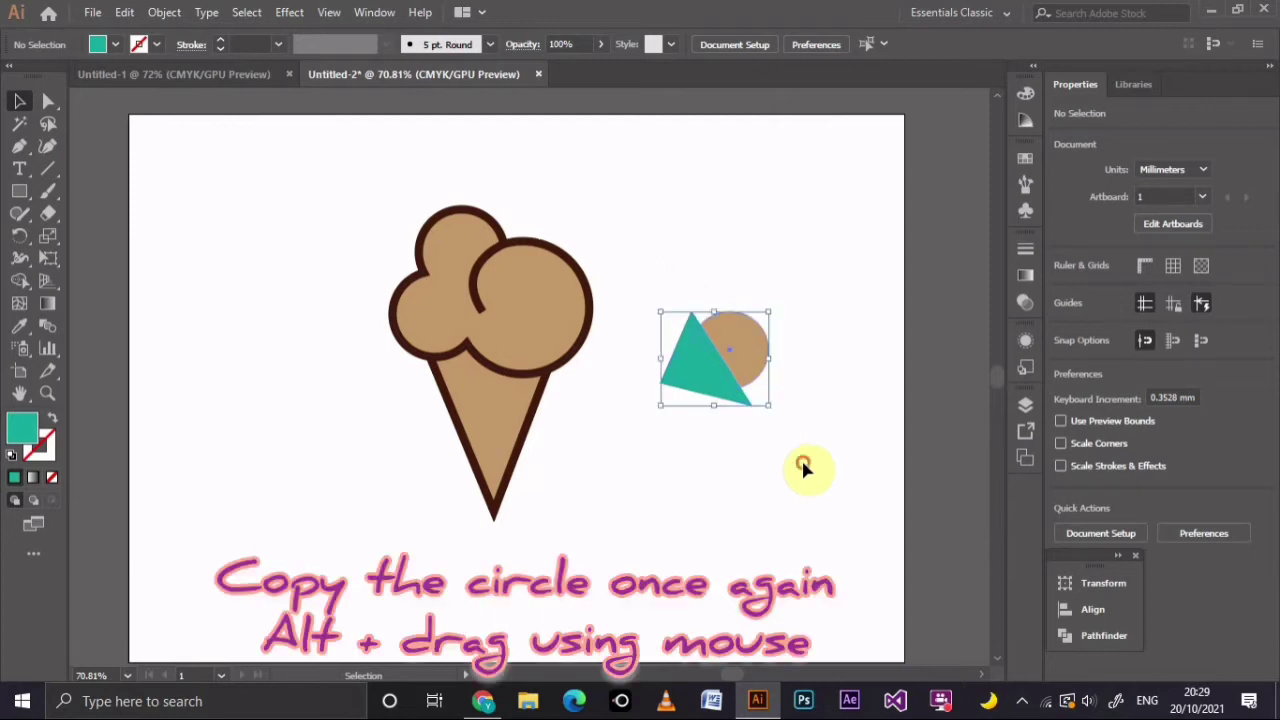
left_click(855, 466)
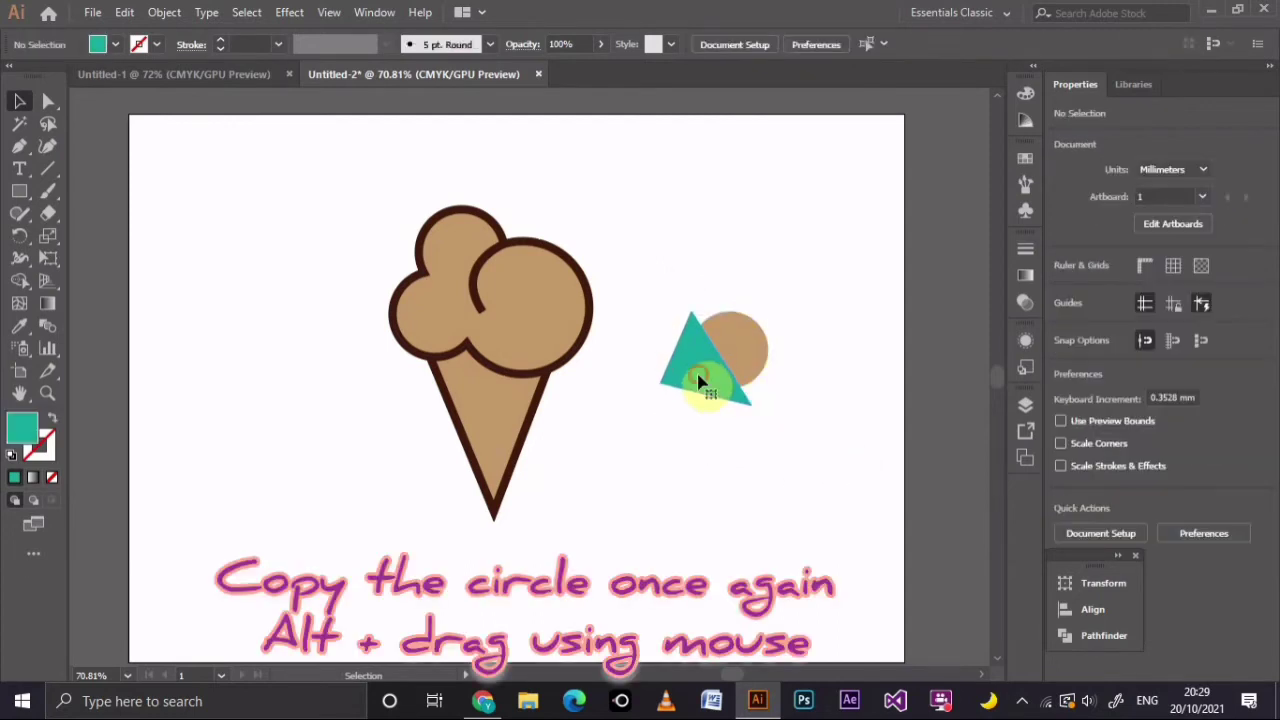
left_click_drag(700, 383, 687, 430)
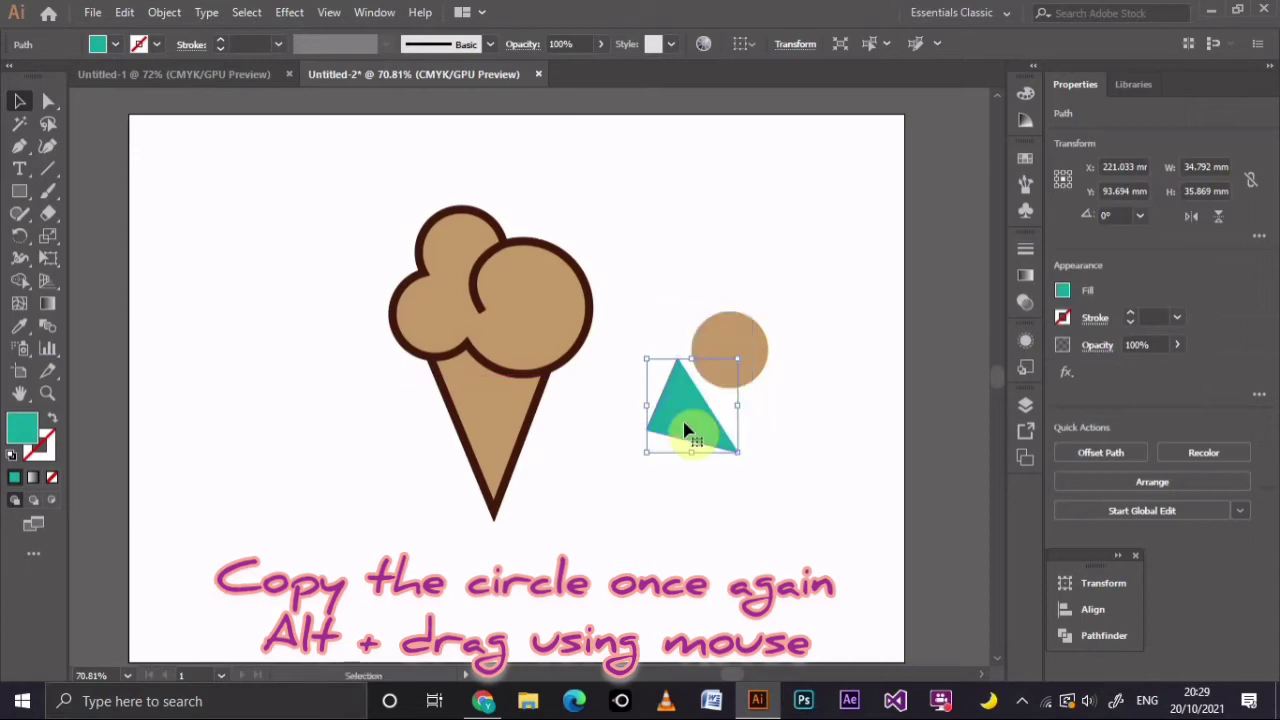
left_click(781, 408)
Duplicate the tan circle above-right of the original and fill the copy red
left_click(751, 363)
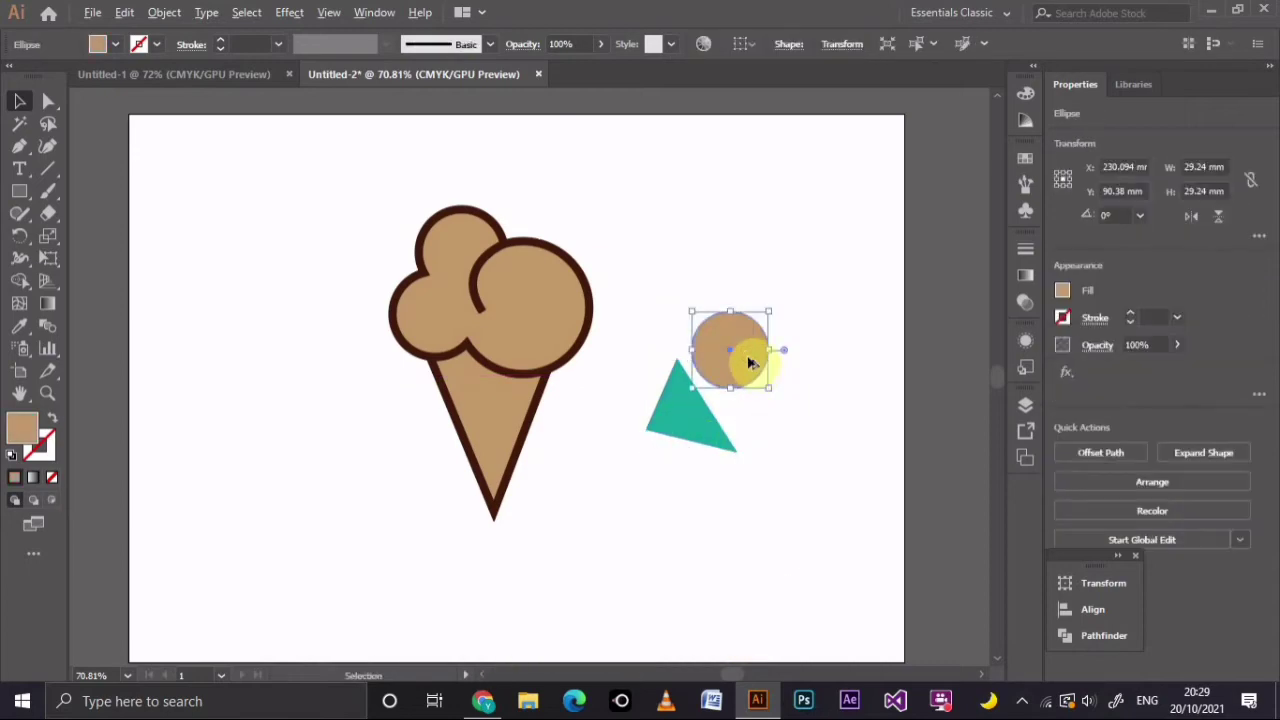
left_click_drag(751, 363, 784, 290, "alt")
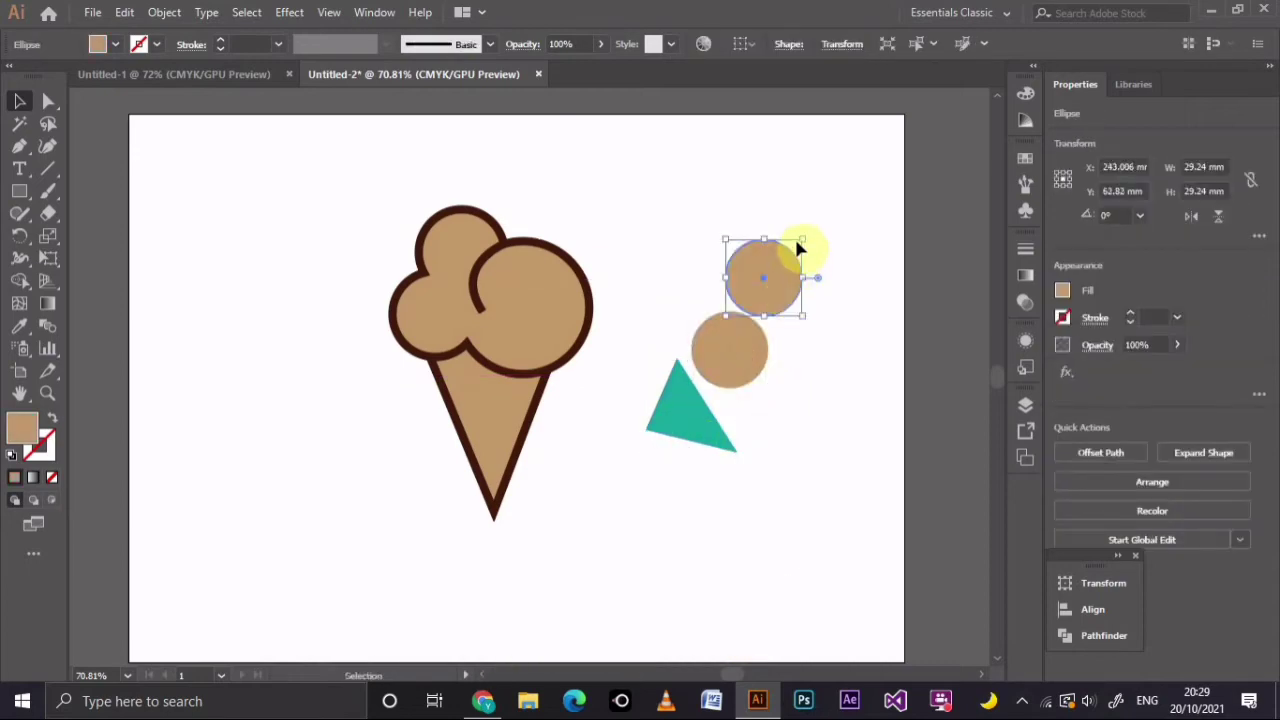
left_click(113, 44)
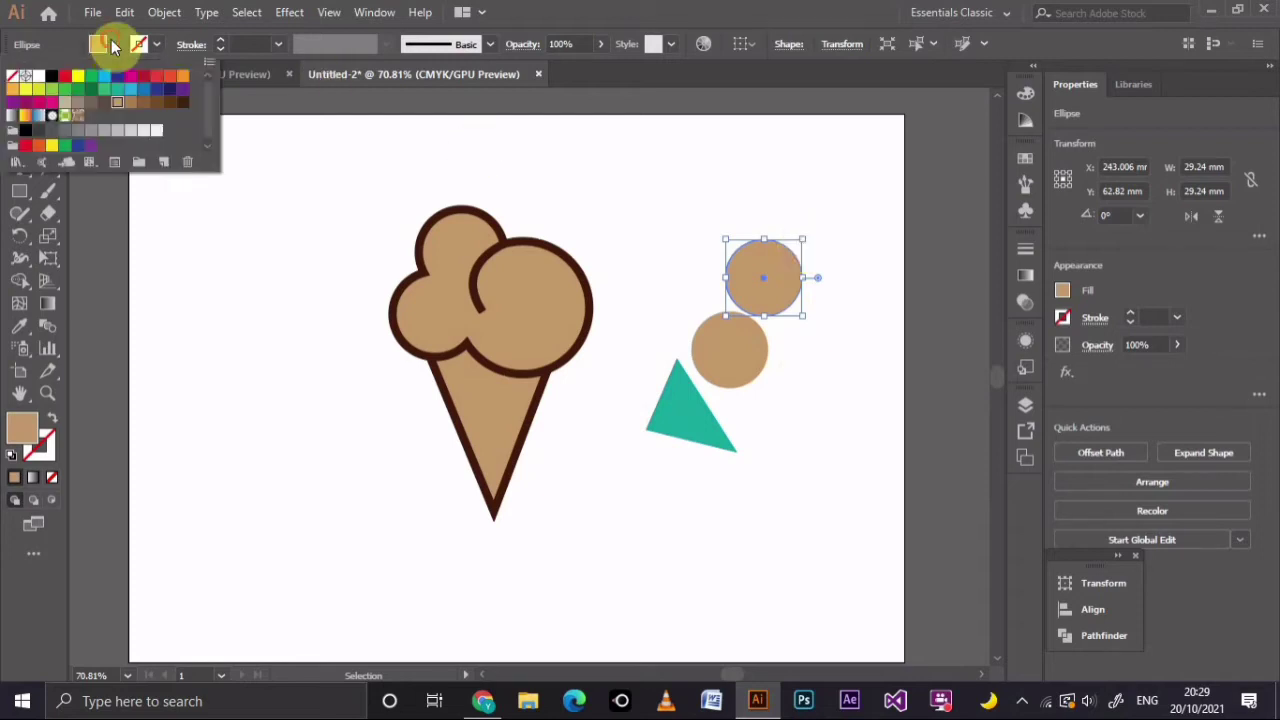
left_click(66, 76)
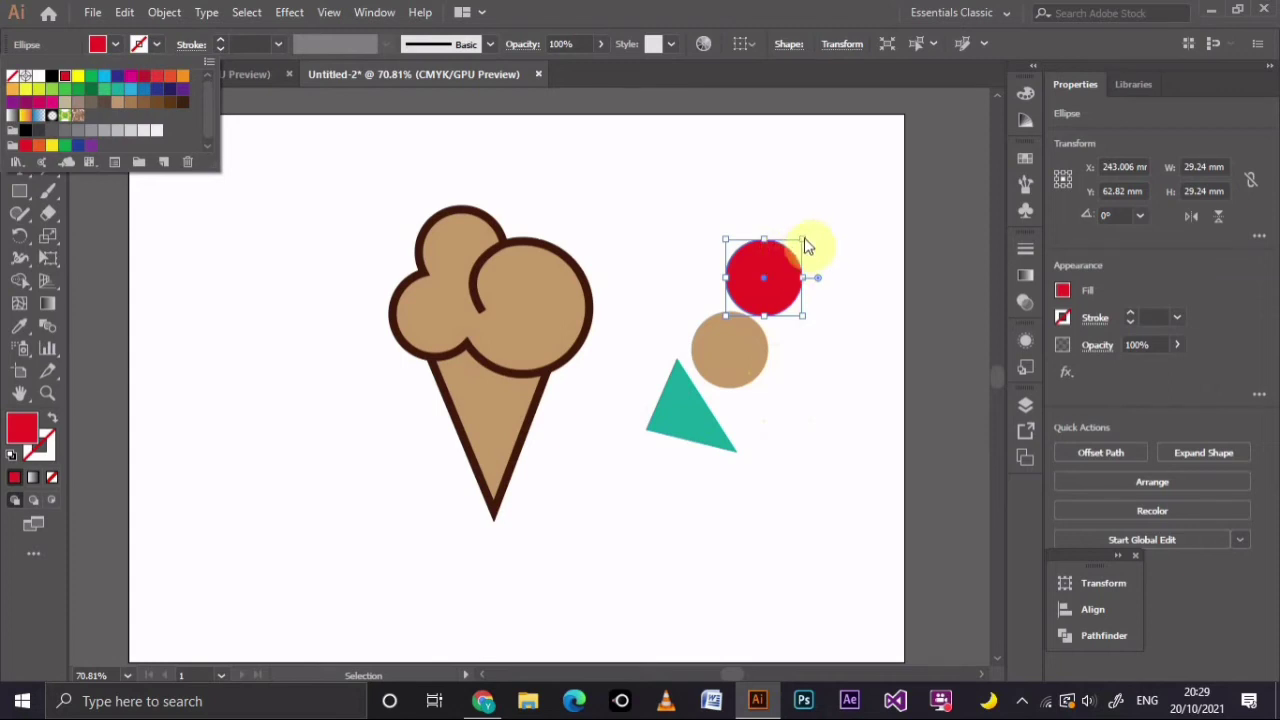
left_click(783, 277)
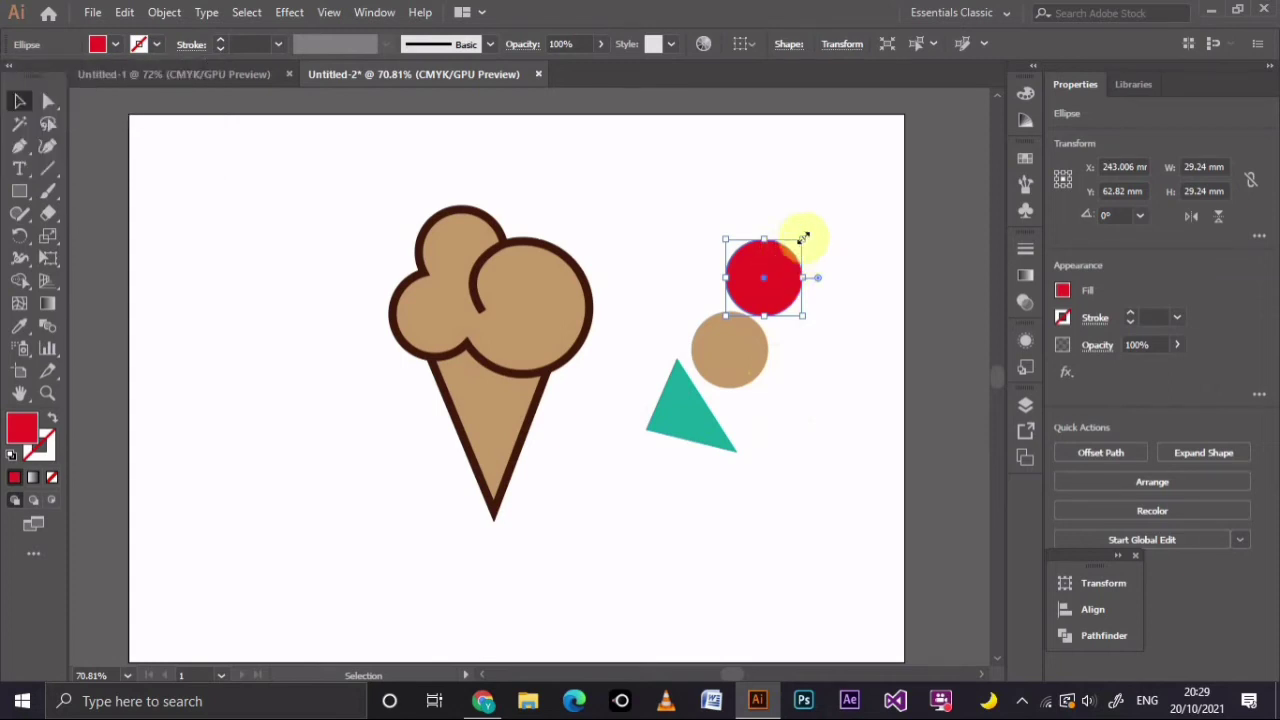
Shrink the red circle to about 21 mm, centre it on the tan circle, and subtract it with Minus Front
mouse_move(803, 237)
left_mouse_down()
mouse_move(806, 262)
mouse_move(750, 346)
left_mouse_up()
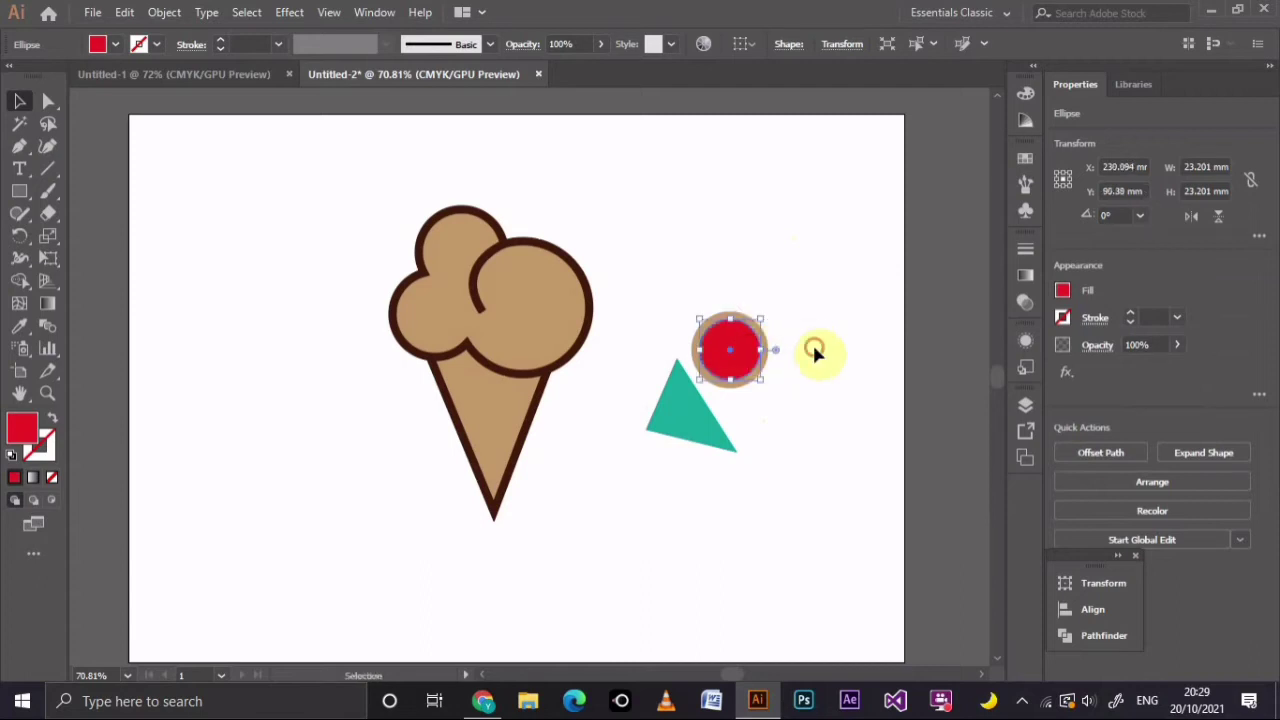
left_click(815, 354)
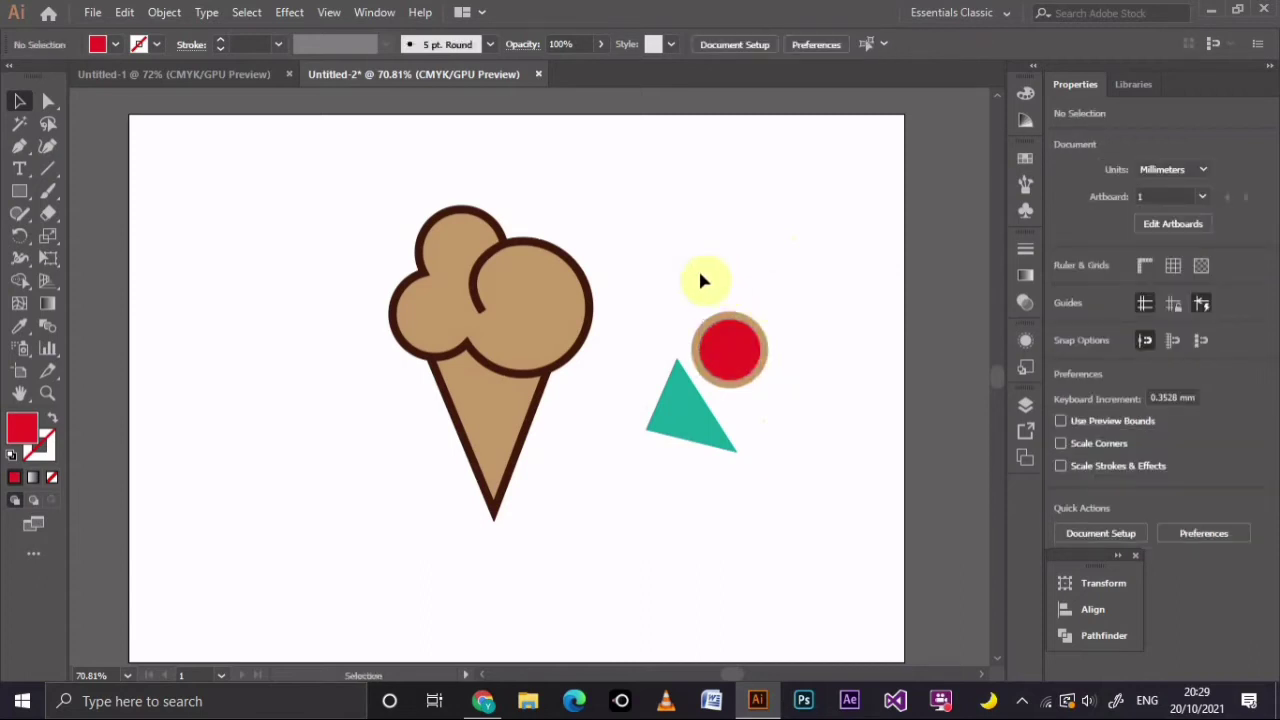
left_click_drag(700, 277, 785, 388)
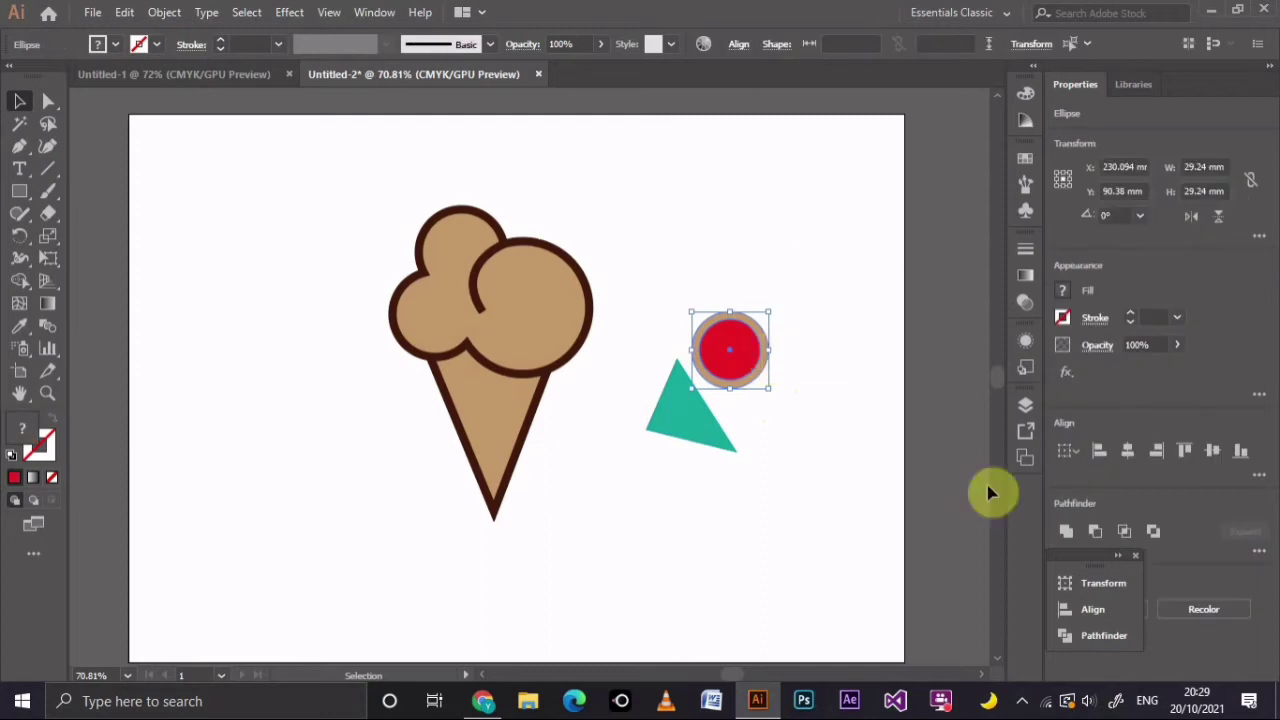
left_click(1100, 636)
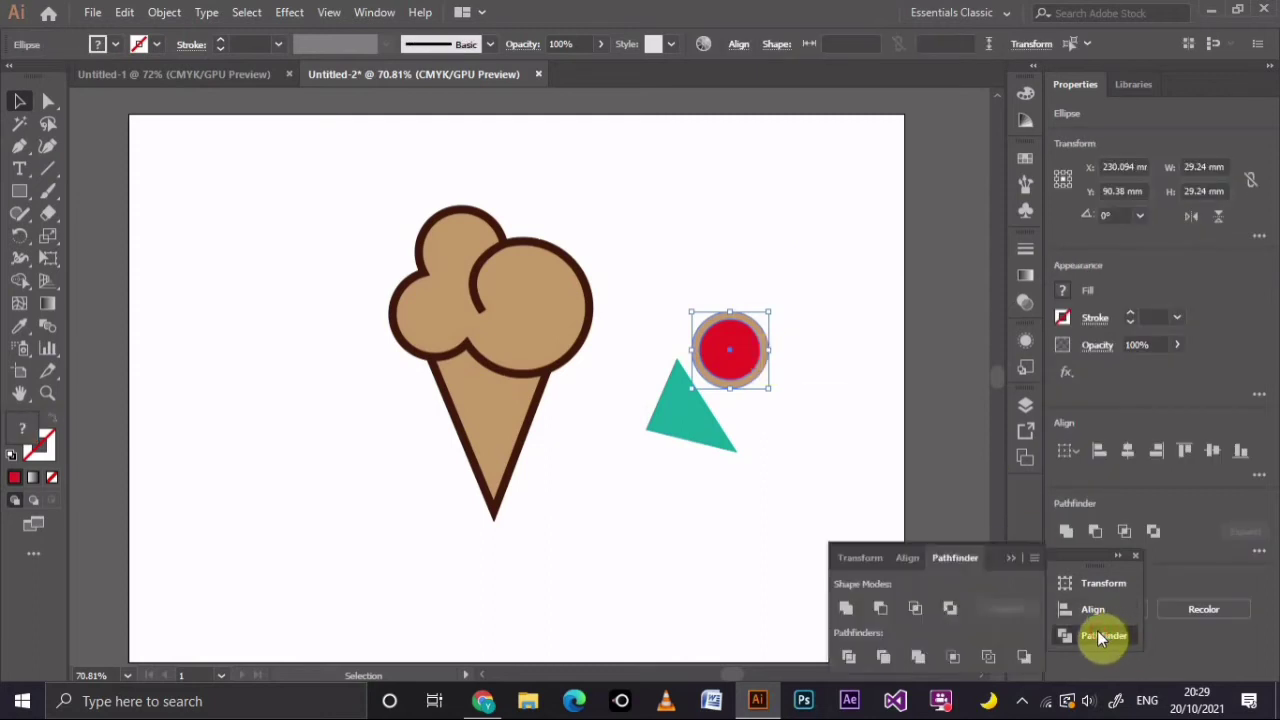
left_click(881, 606)
left_click(806, 462)
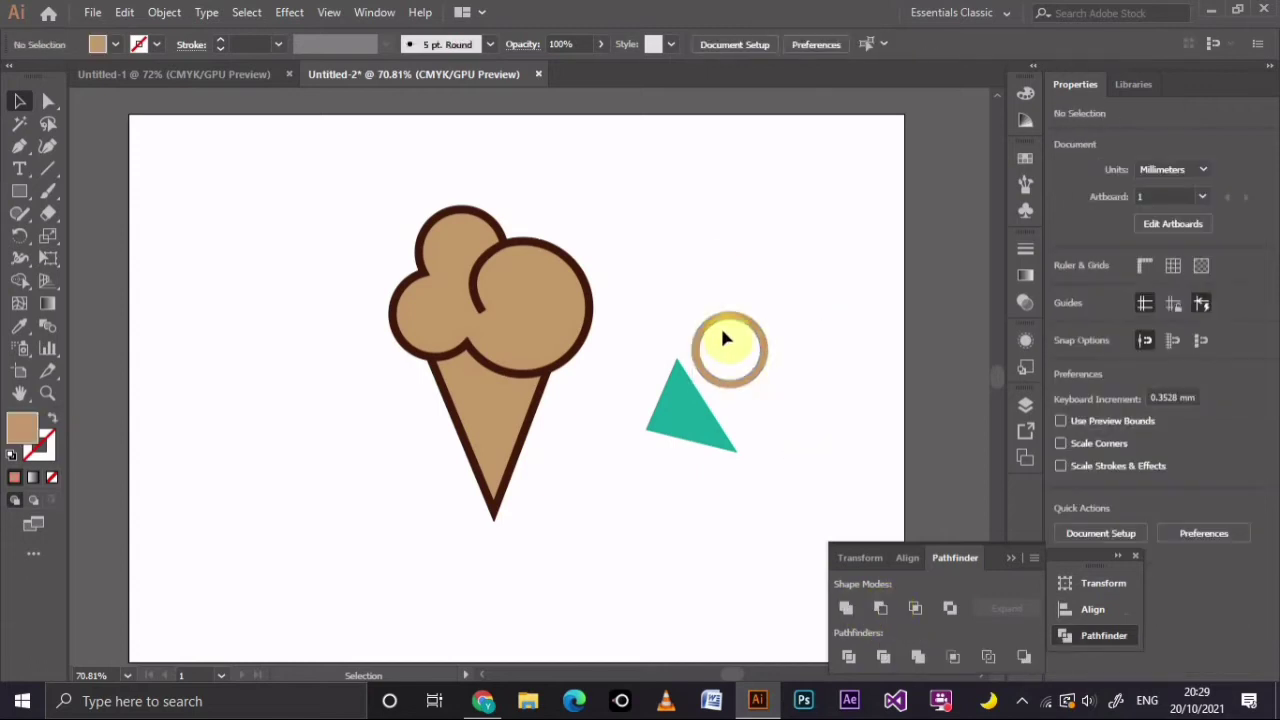
Place the teal triangle over the ring's lower left and subtract it with Minus Front
left_click(700, 435)
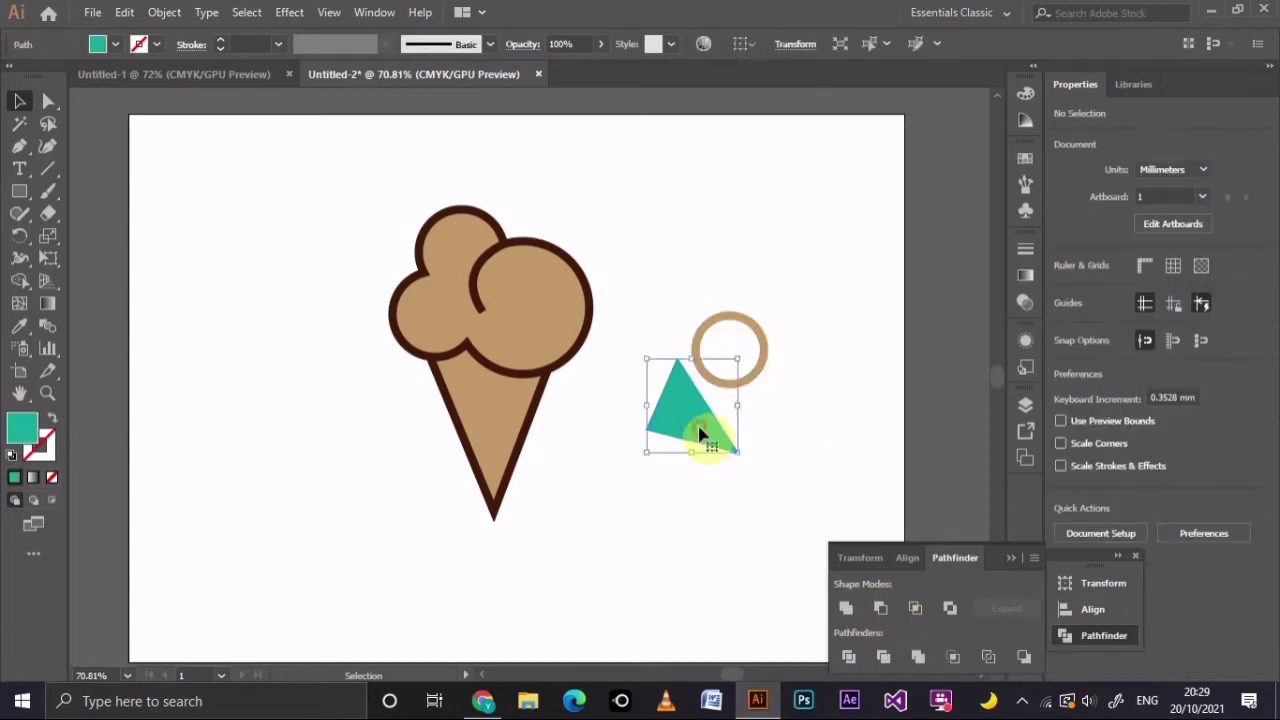
left_click_drag(700, 434, 714, 387)
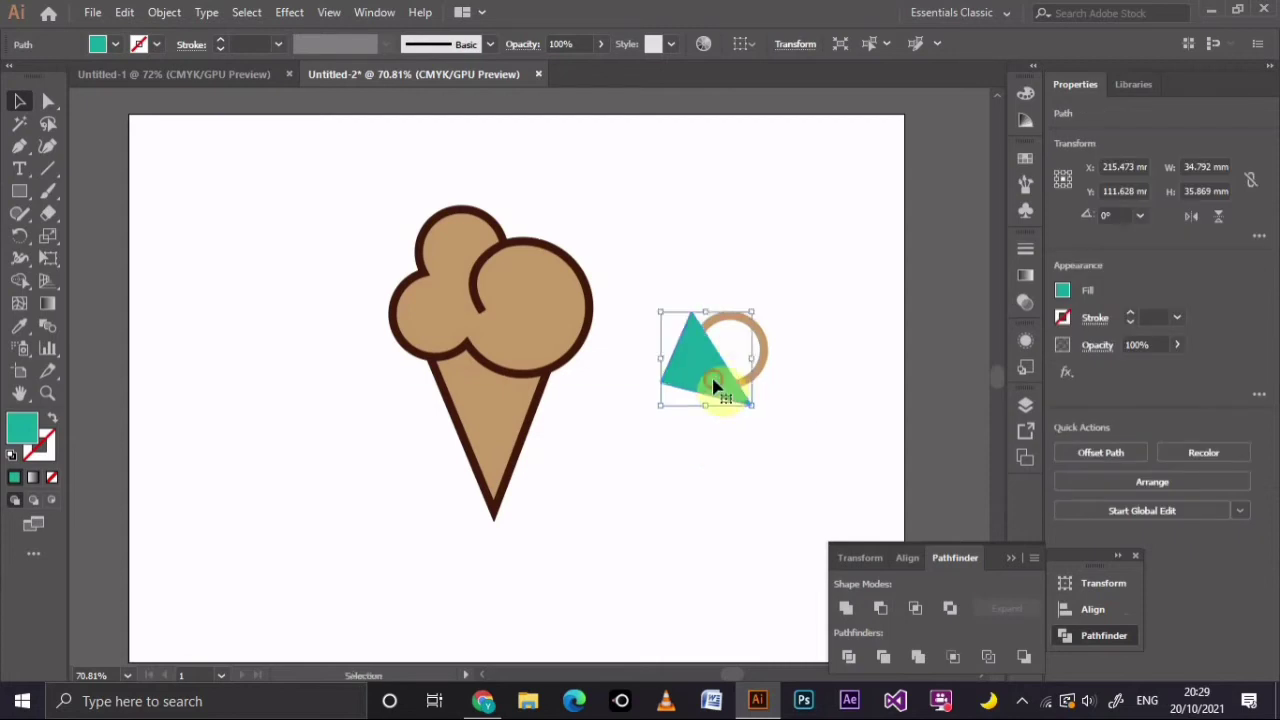
left_click(810, 448)
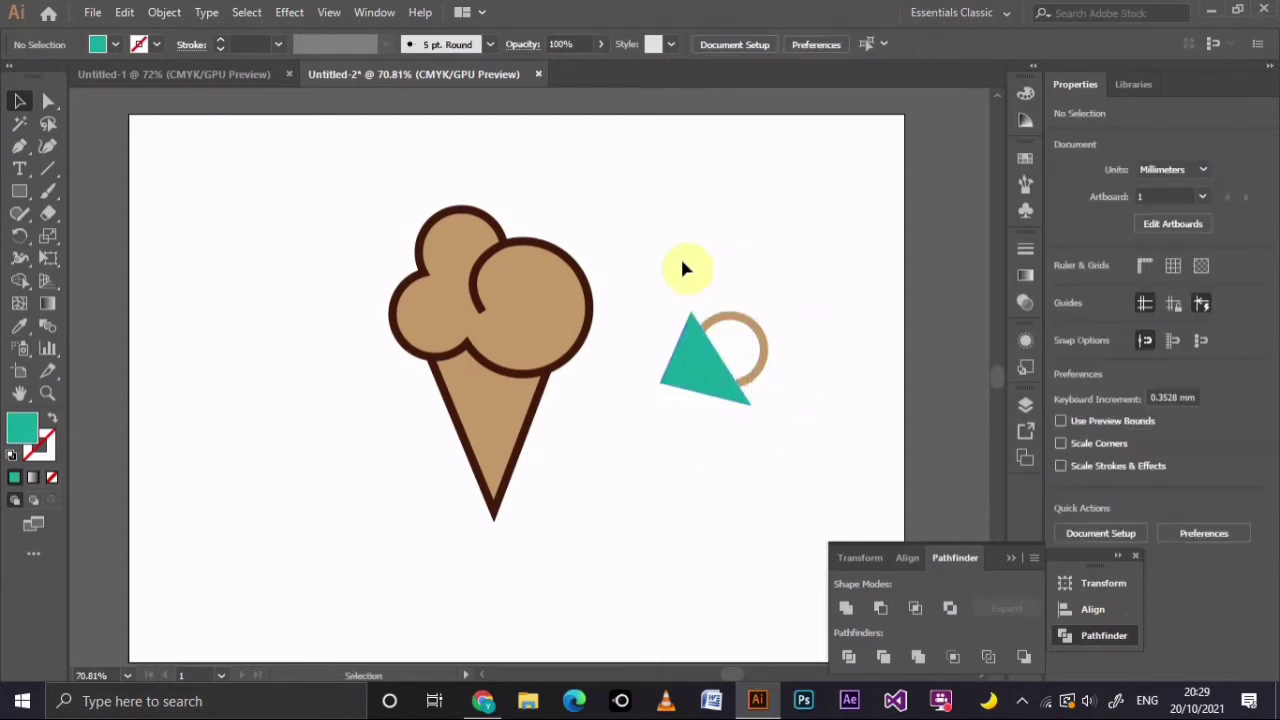
left_click_drag(645, 264, 765, 426)
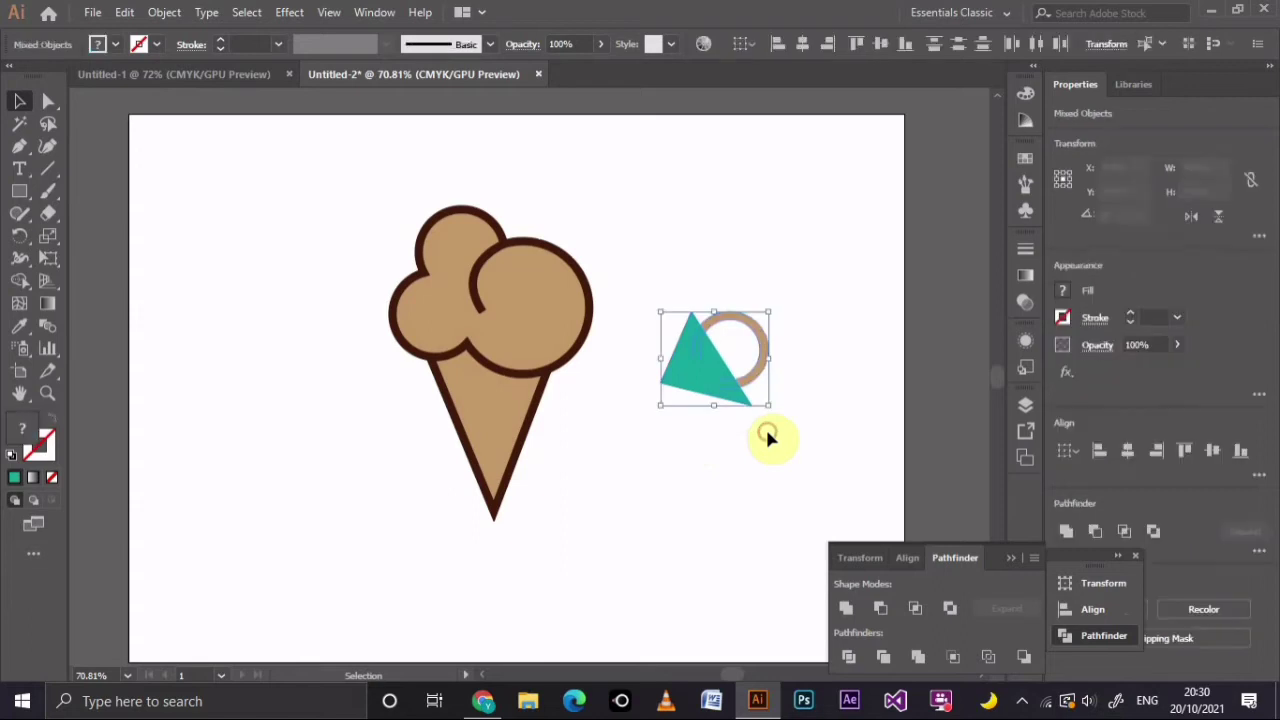
left_click(882, 606)
left_click(779, 531)
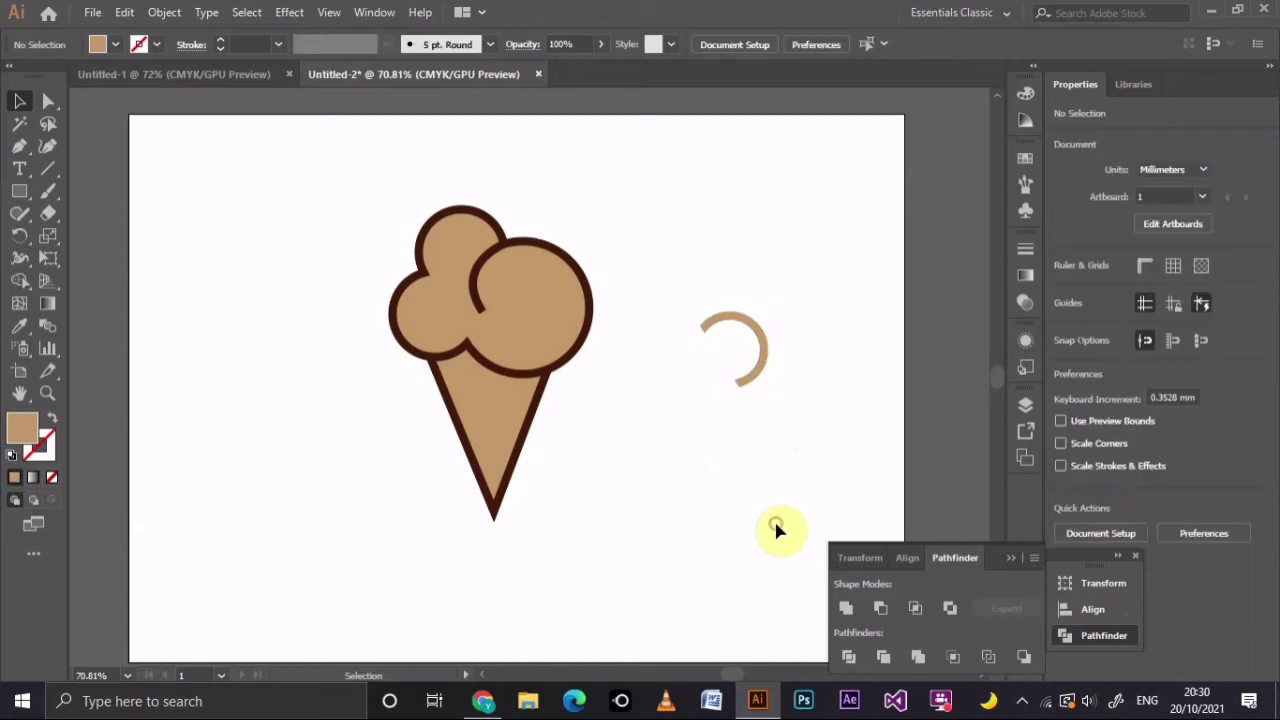
Fill the tan arc white and move it inside the large right scoop
left_click(760, 388)
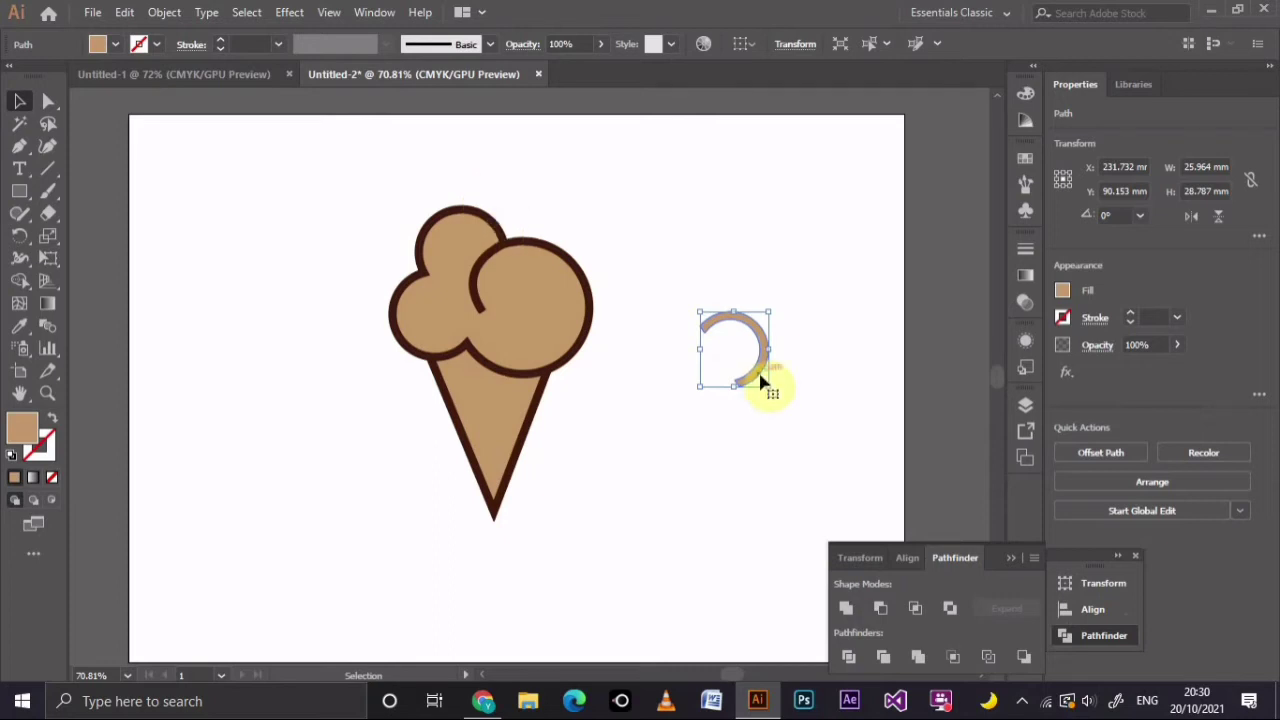
left_click(117, 44)
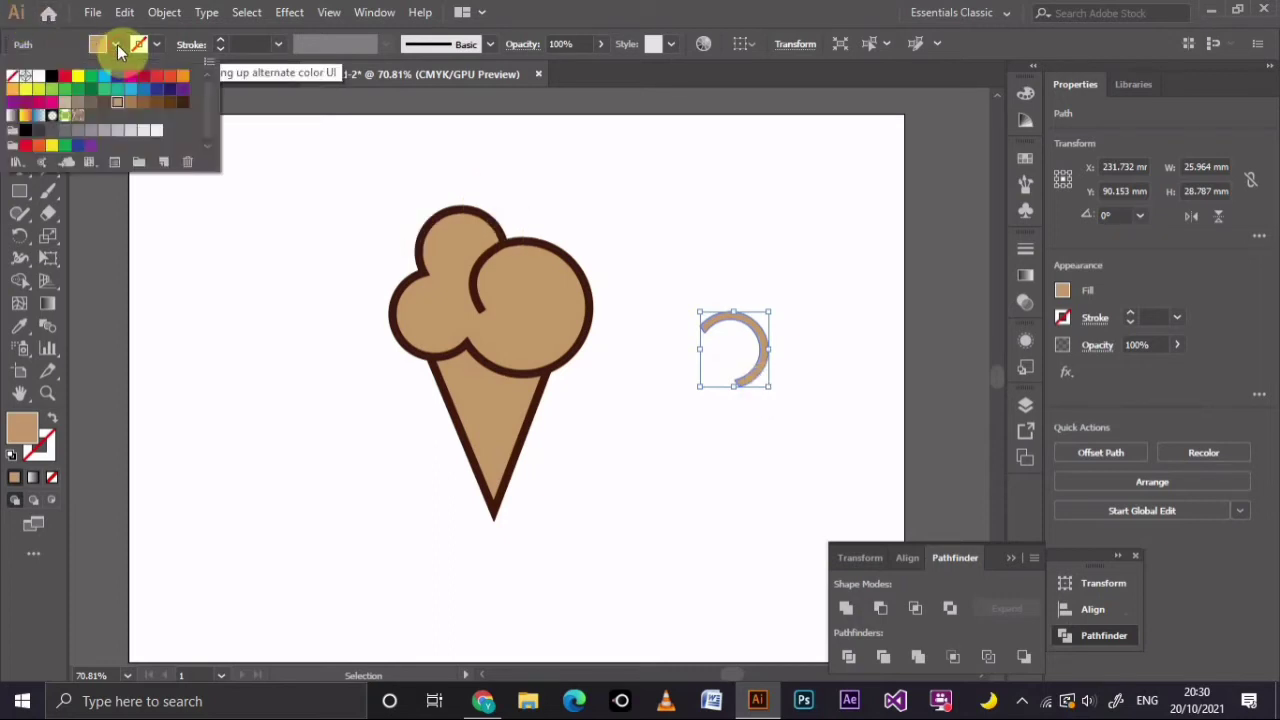
left_click(40, 79)
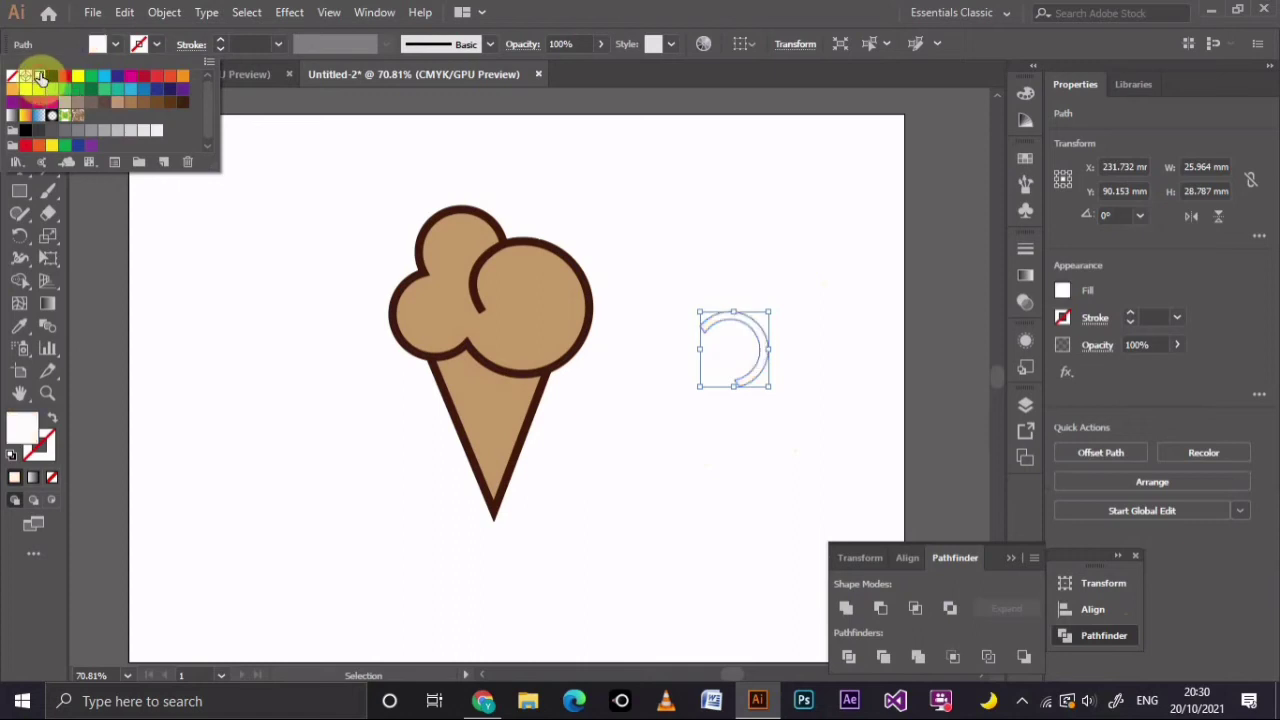
left_click(757, 375)
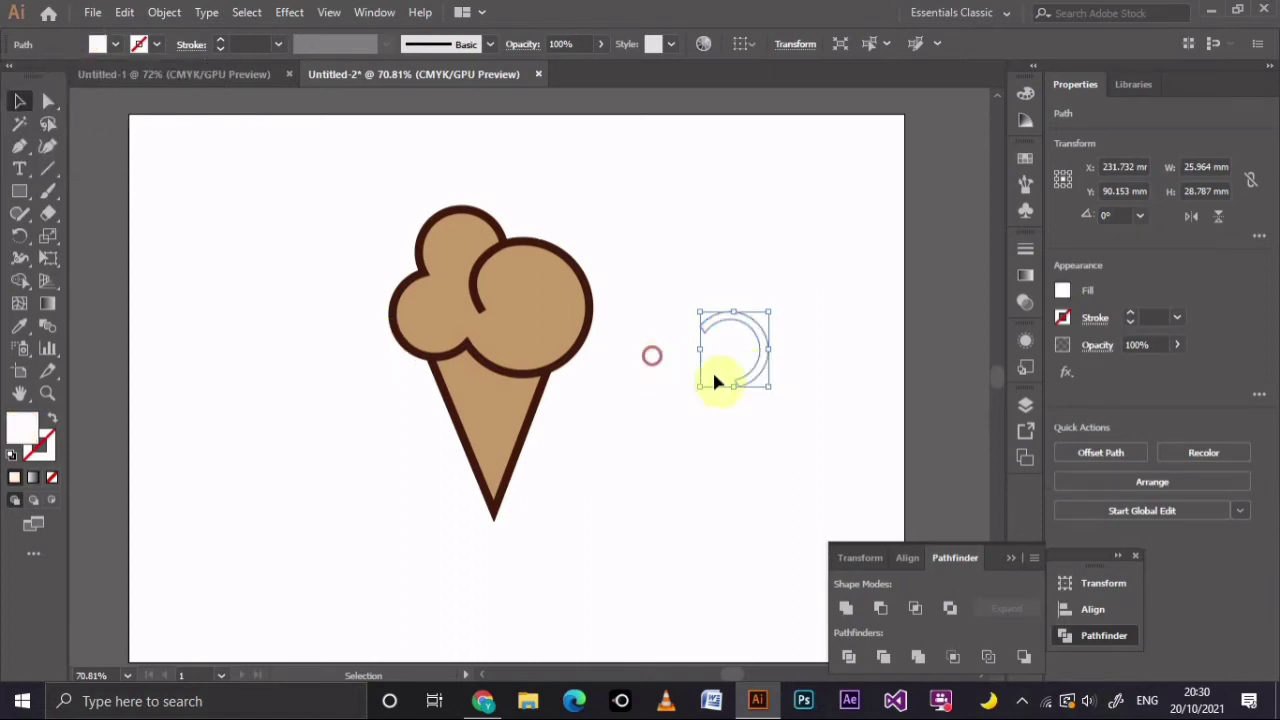
left_click_drag(752, 383, 550, 342)
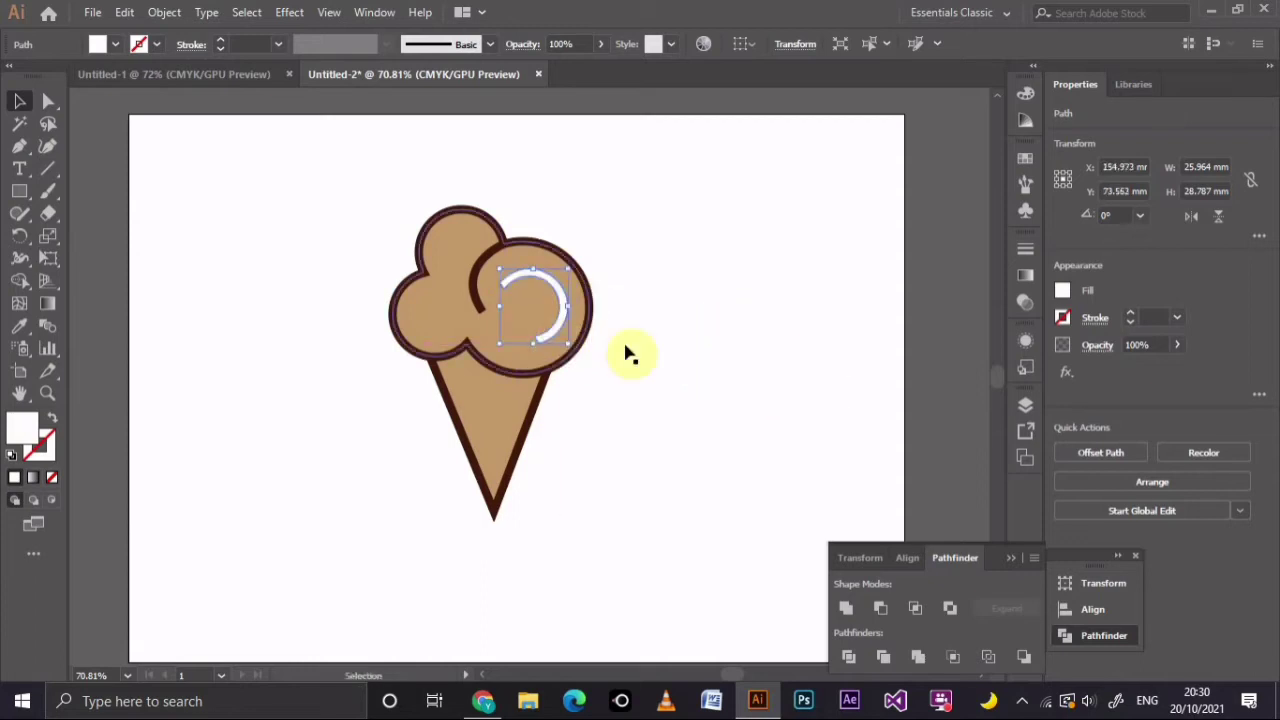
Zoom in closely on the ice cream scoops and switch to the Ellipse Tool
left_click(687, 364)
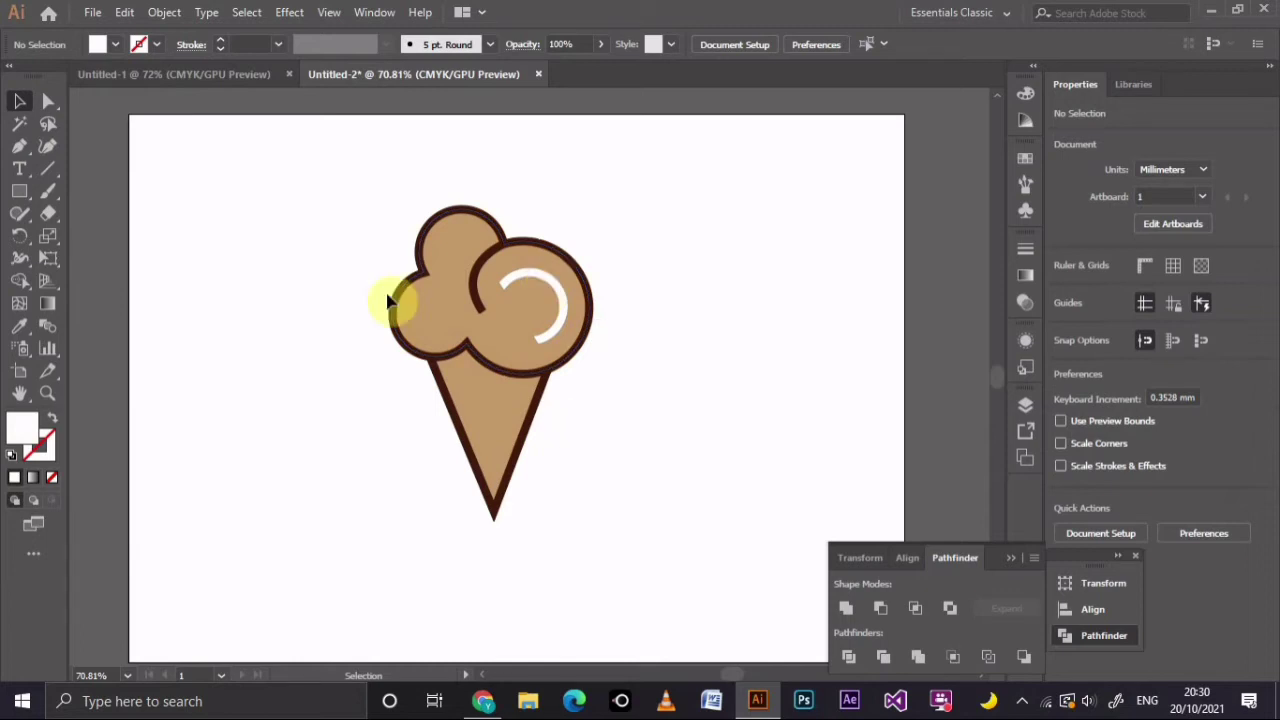
left_click(47, 393)
left_click_drag(497, 297, 528, 297)
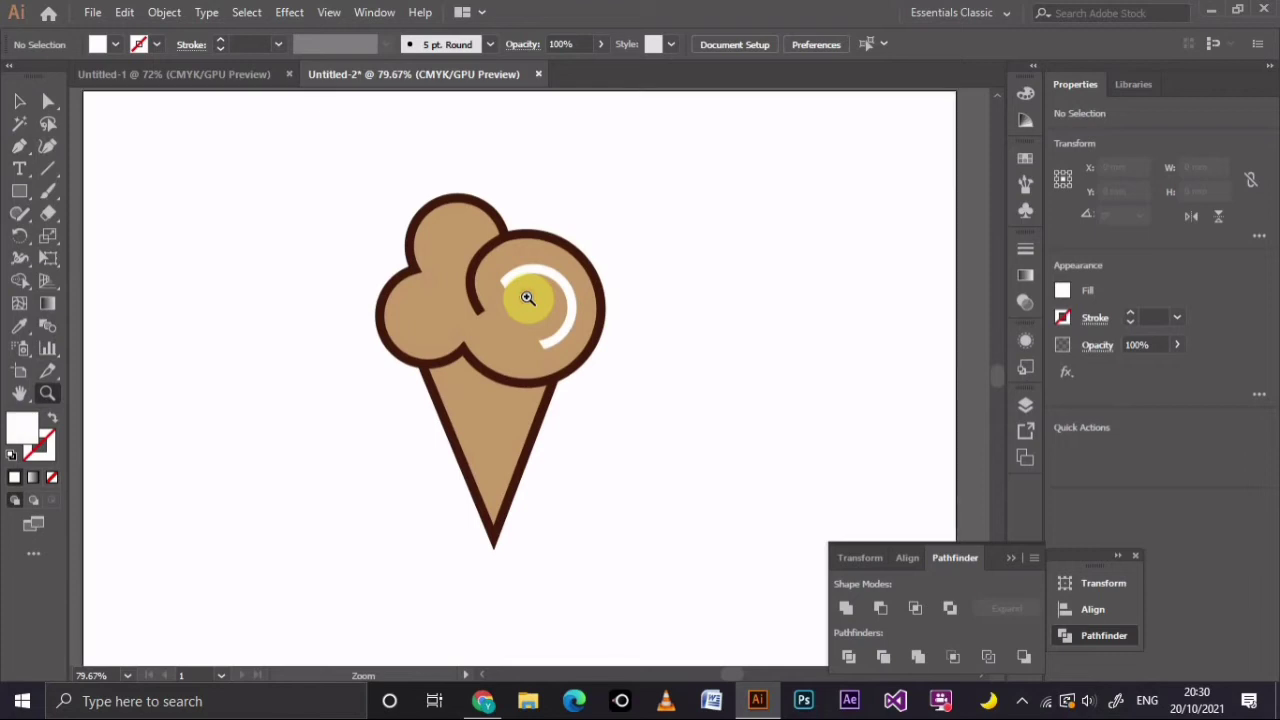
left_click_drag(527, 297, 527, 297)
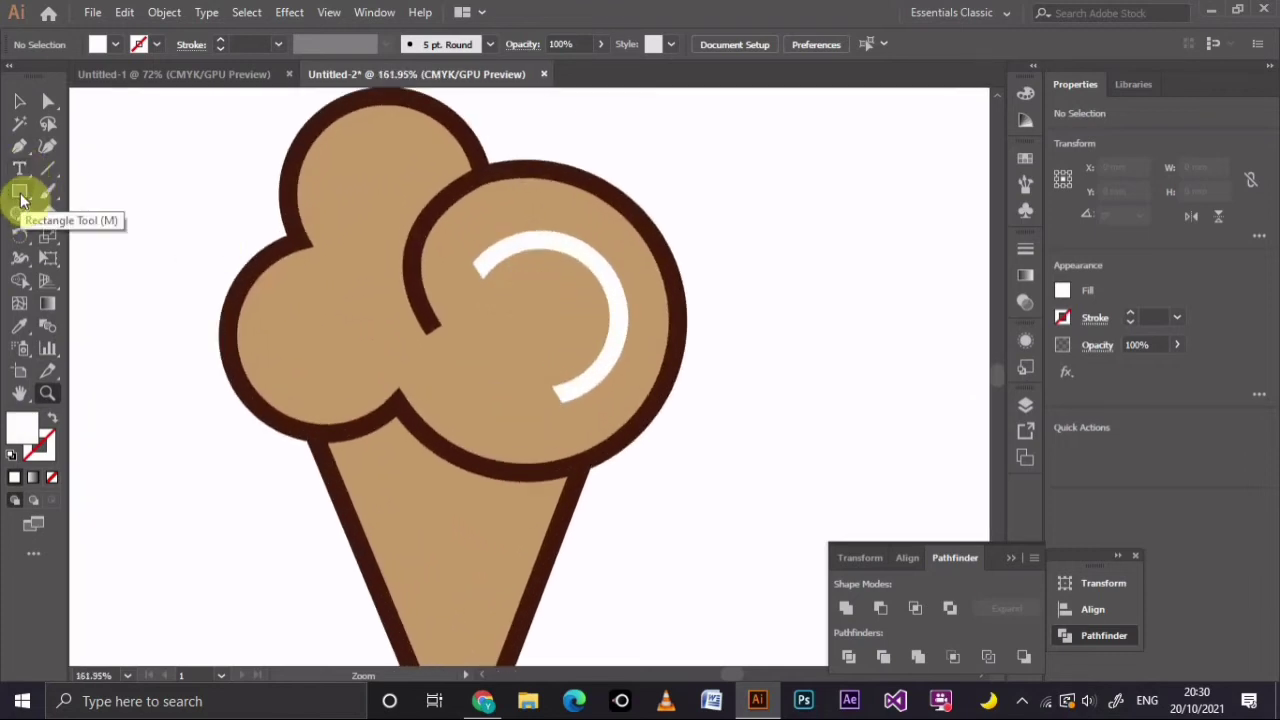
left_click_drag(22, 200, 108, 245)
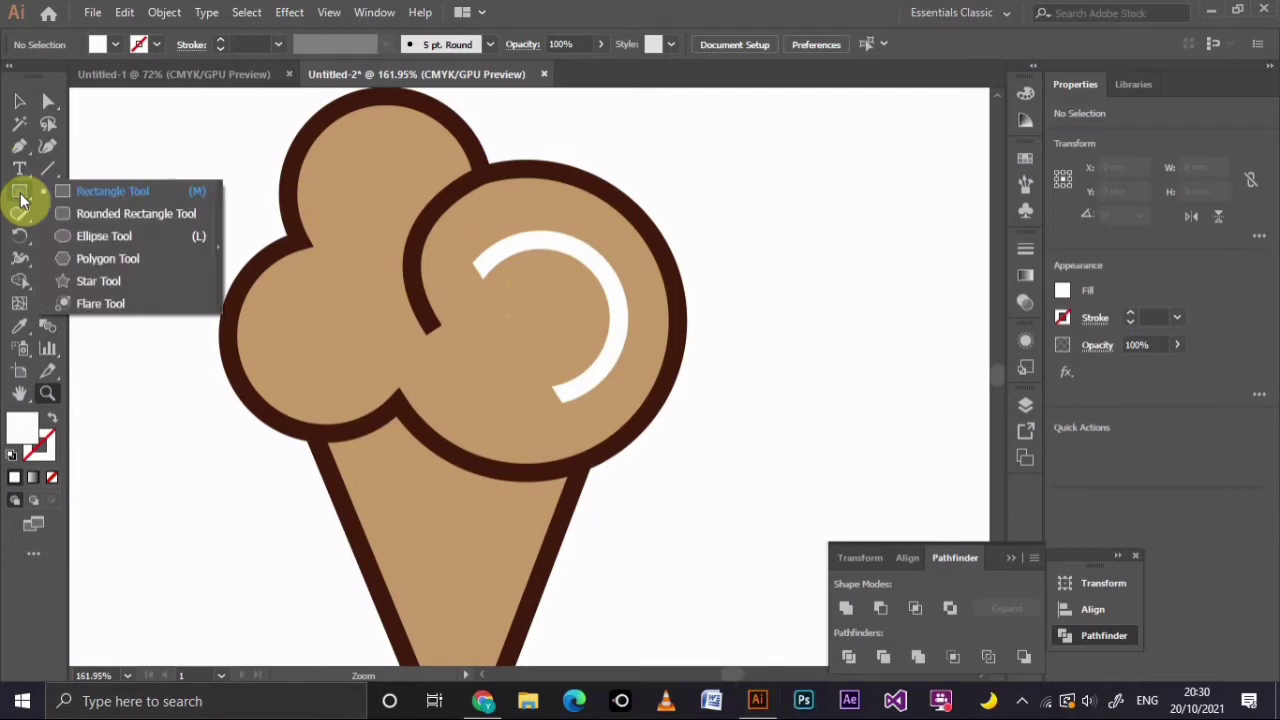
left_click(108, 245)
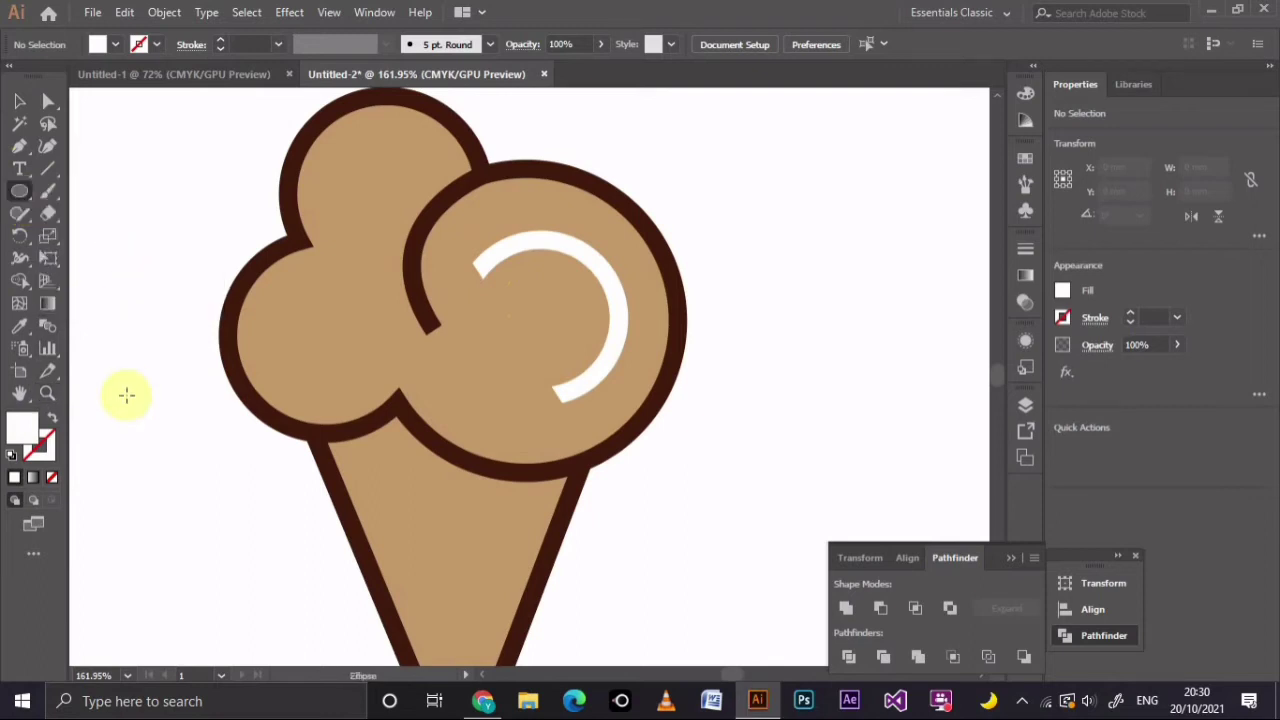
Draw a small white circle, about 4.08 mm wide, and fit it onto the arc's upper end
left_click_drag(126, 395, 145, 419)
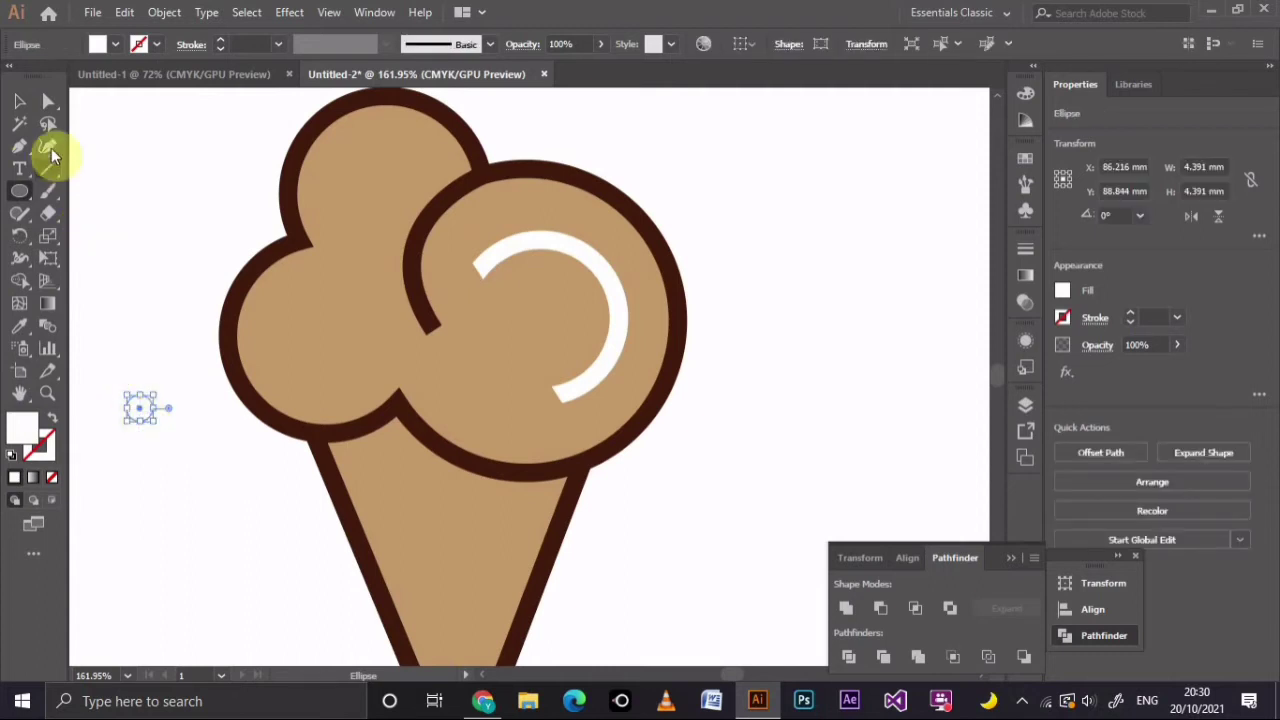
left_click(20, 100)
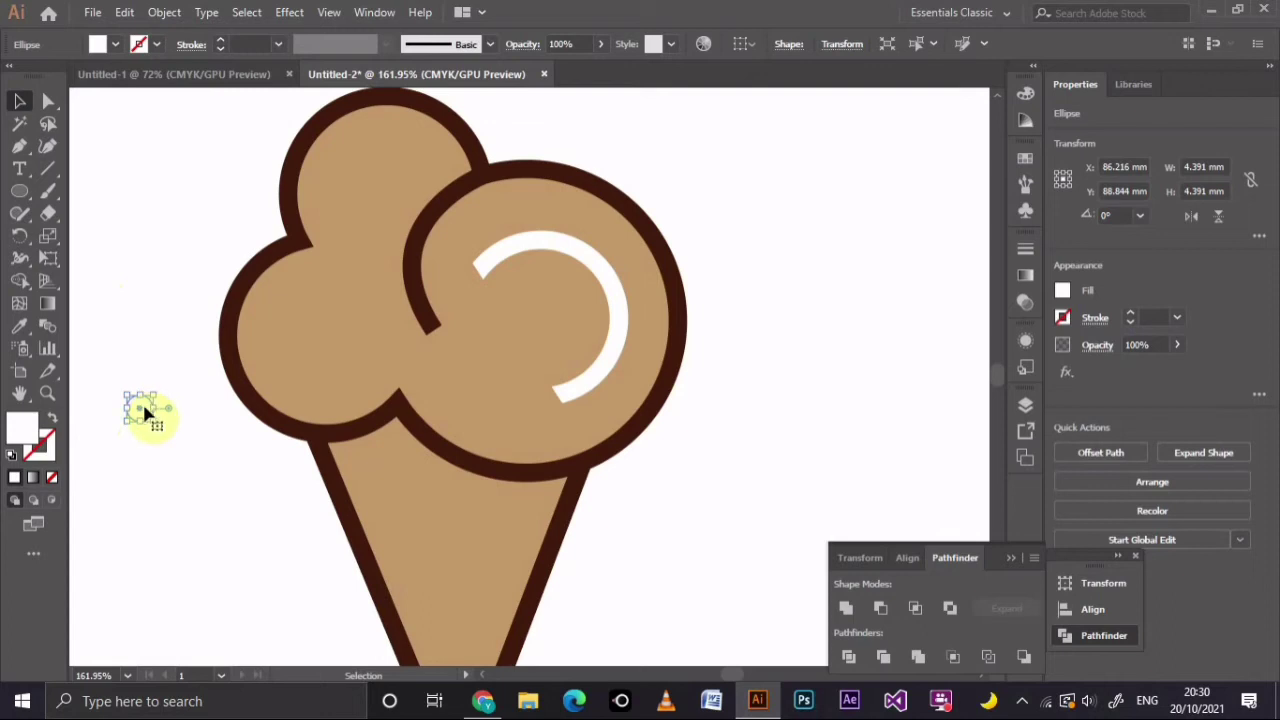
left_click_drag(145, 411, 483, 277)
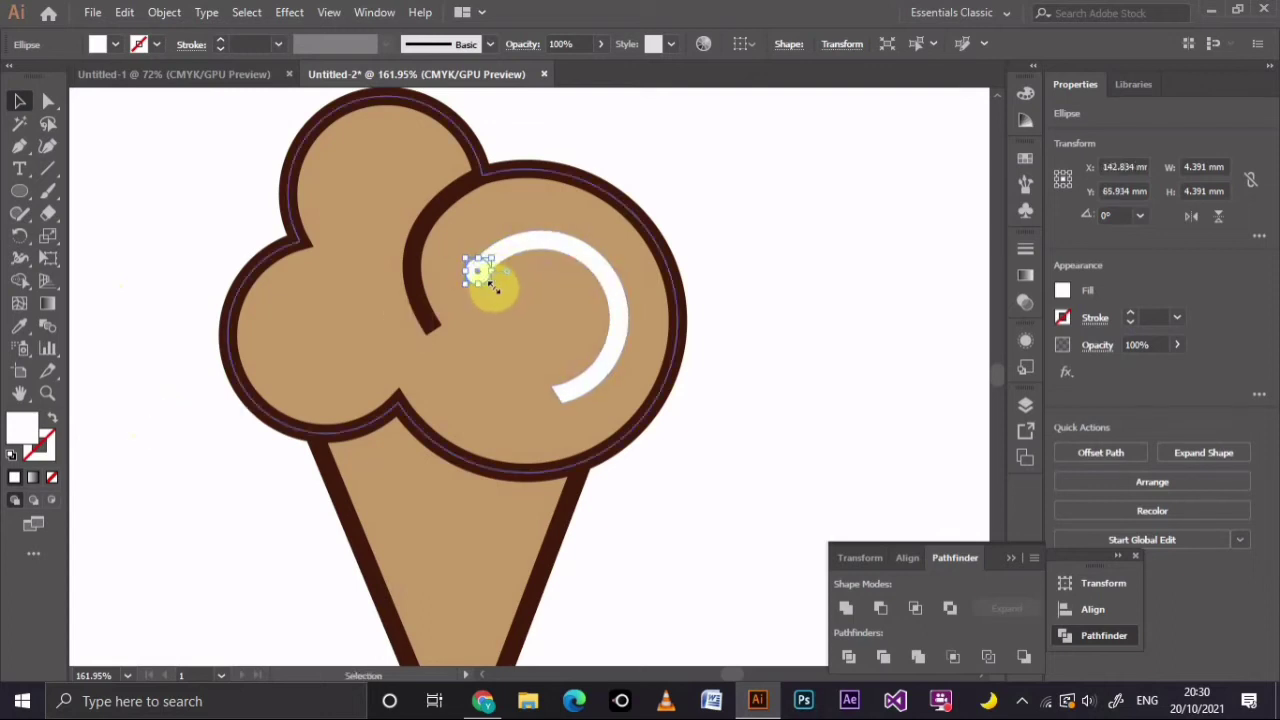
left_click_drag(490, 284, 487, 283)
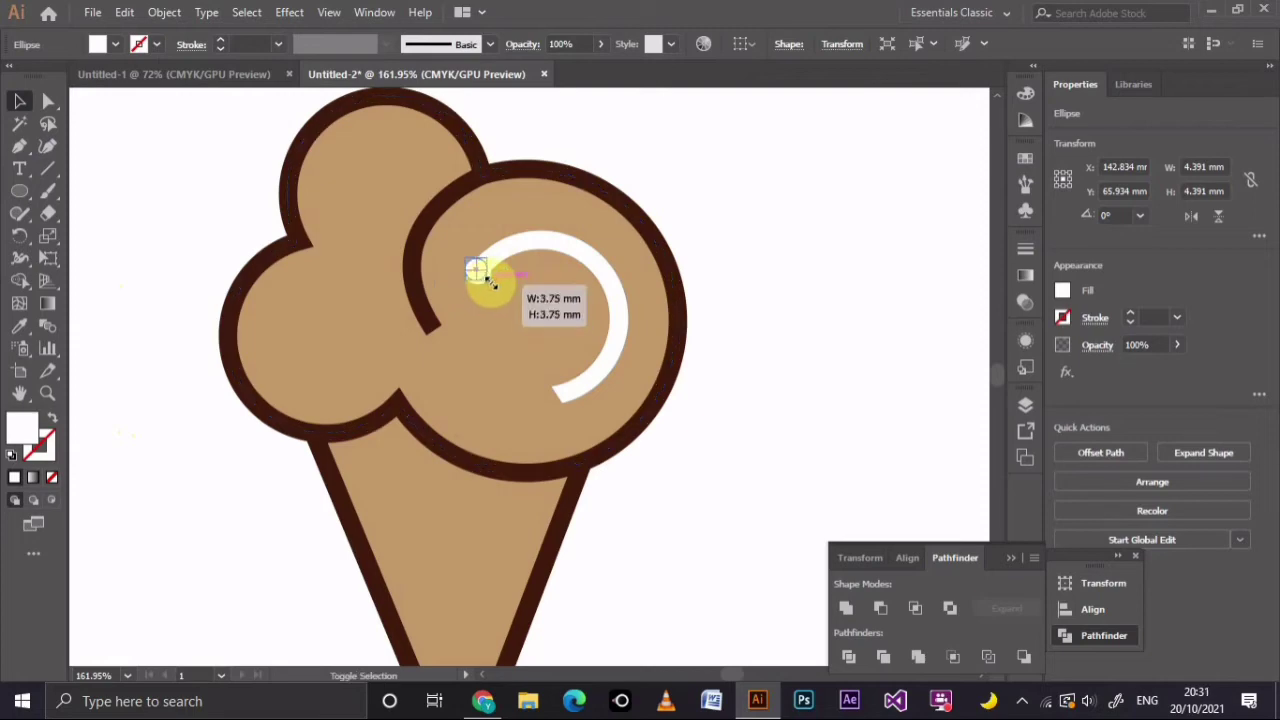
left_click(486, 286)
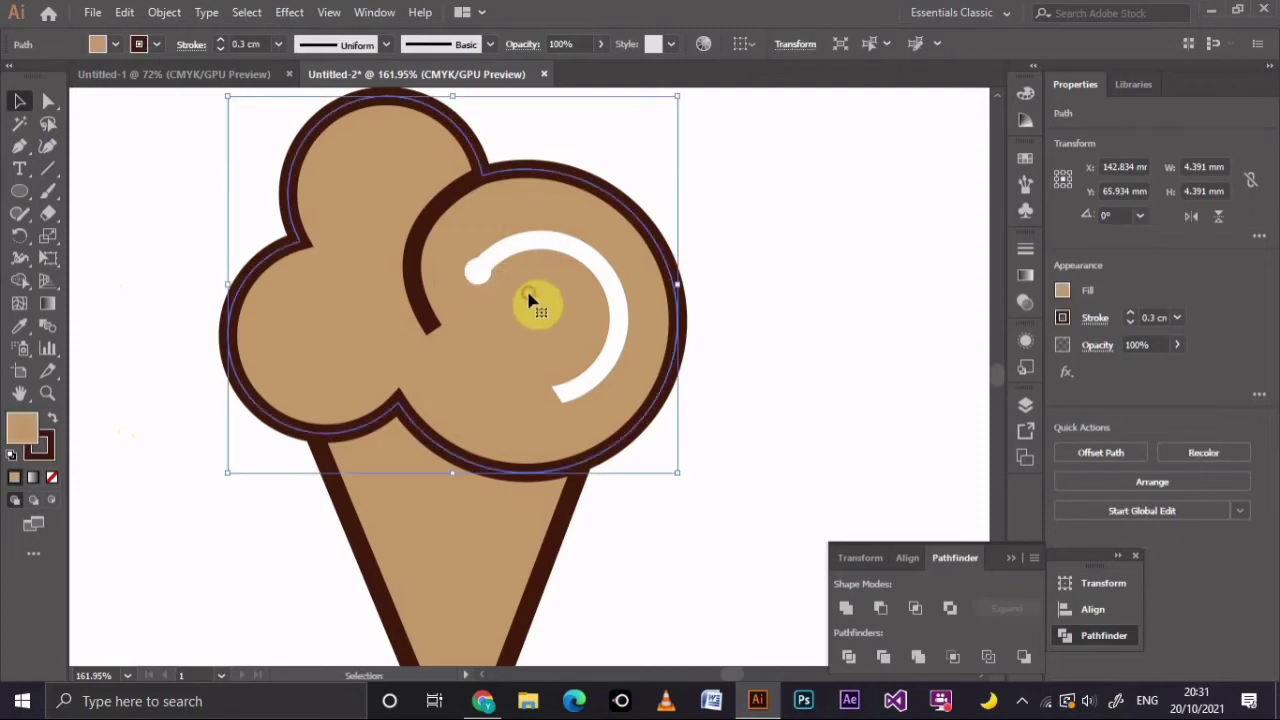
left_click(480, 278)
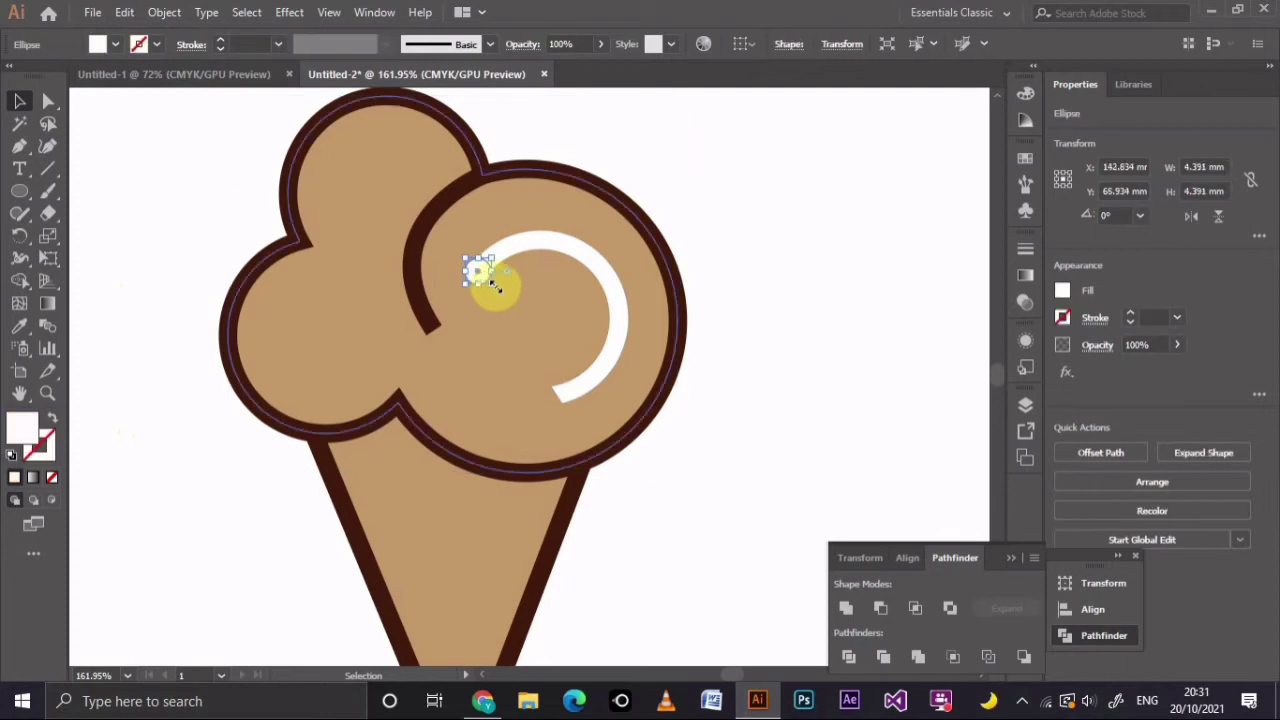
left_click_drag(493, 287, 489, 283)
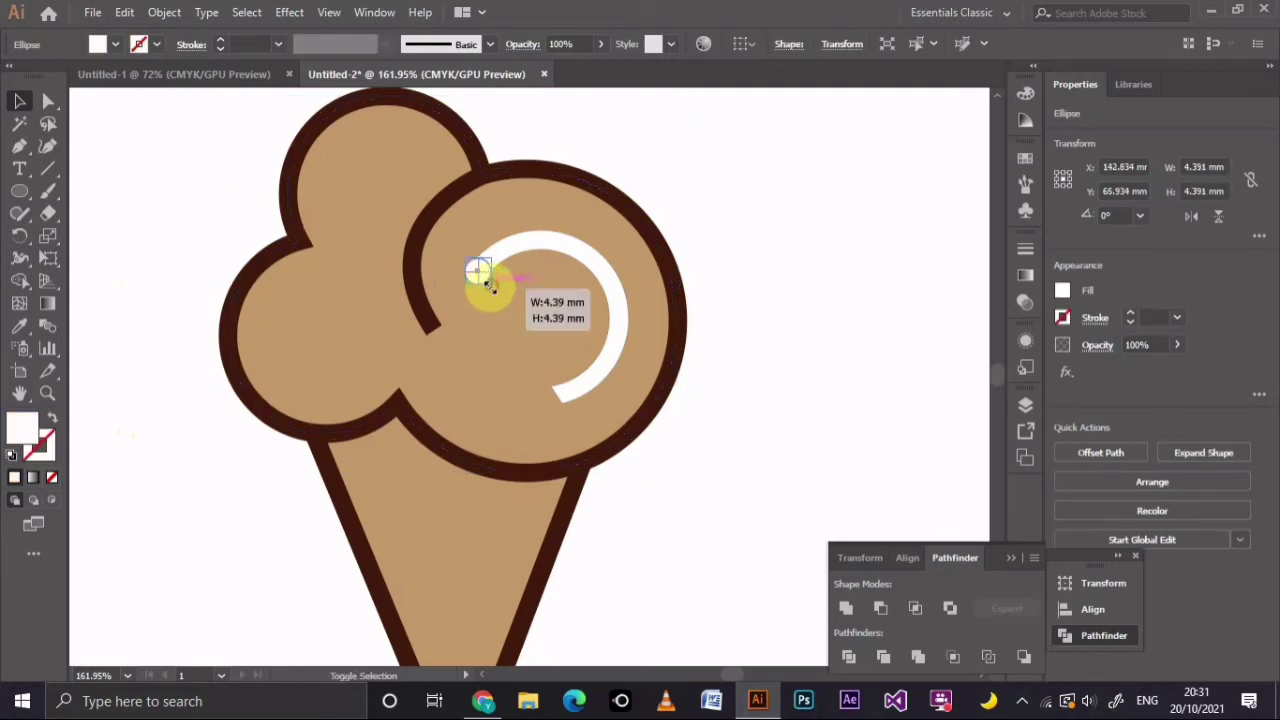
left_click(513, 306)
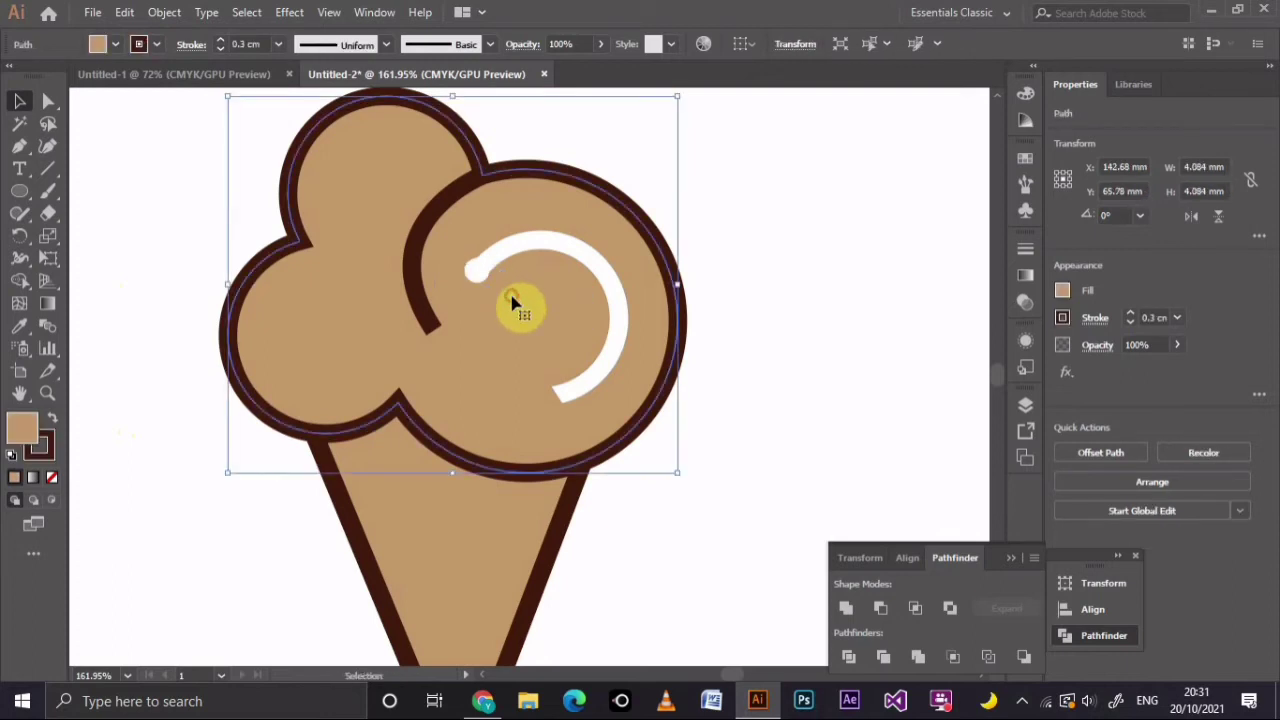
left_click(475, 270)
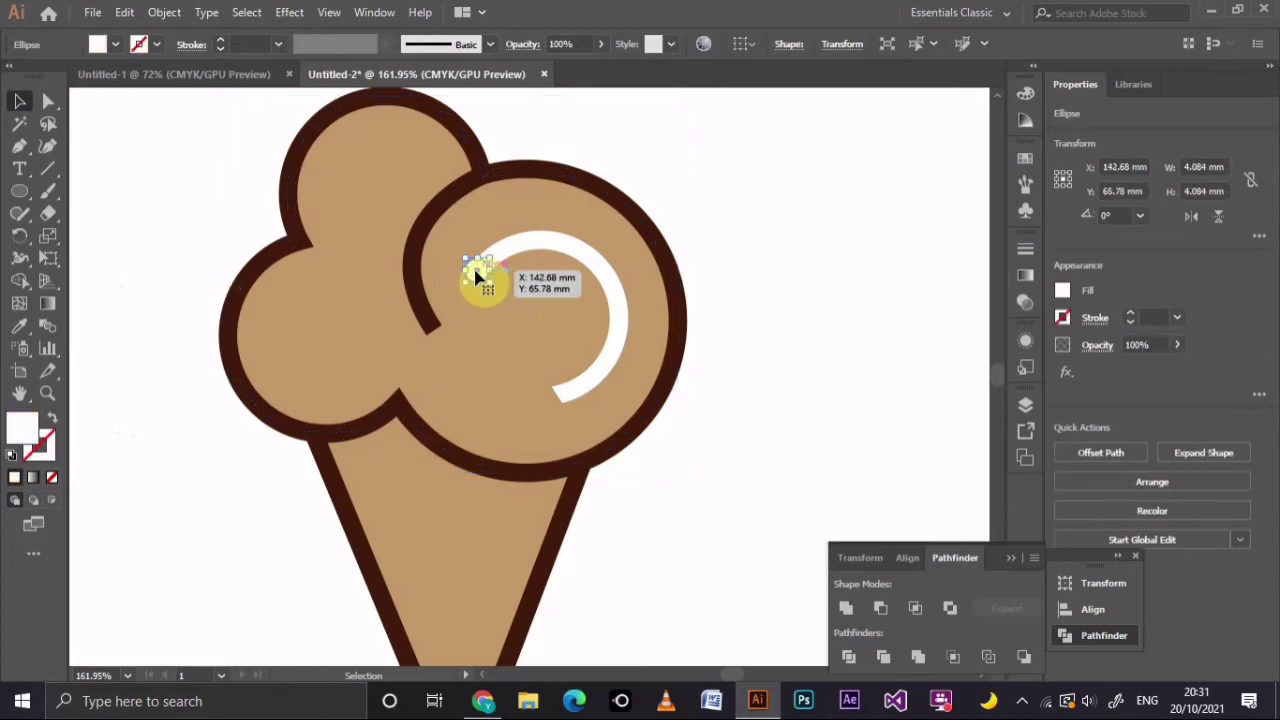
left_click(534, 320)
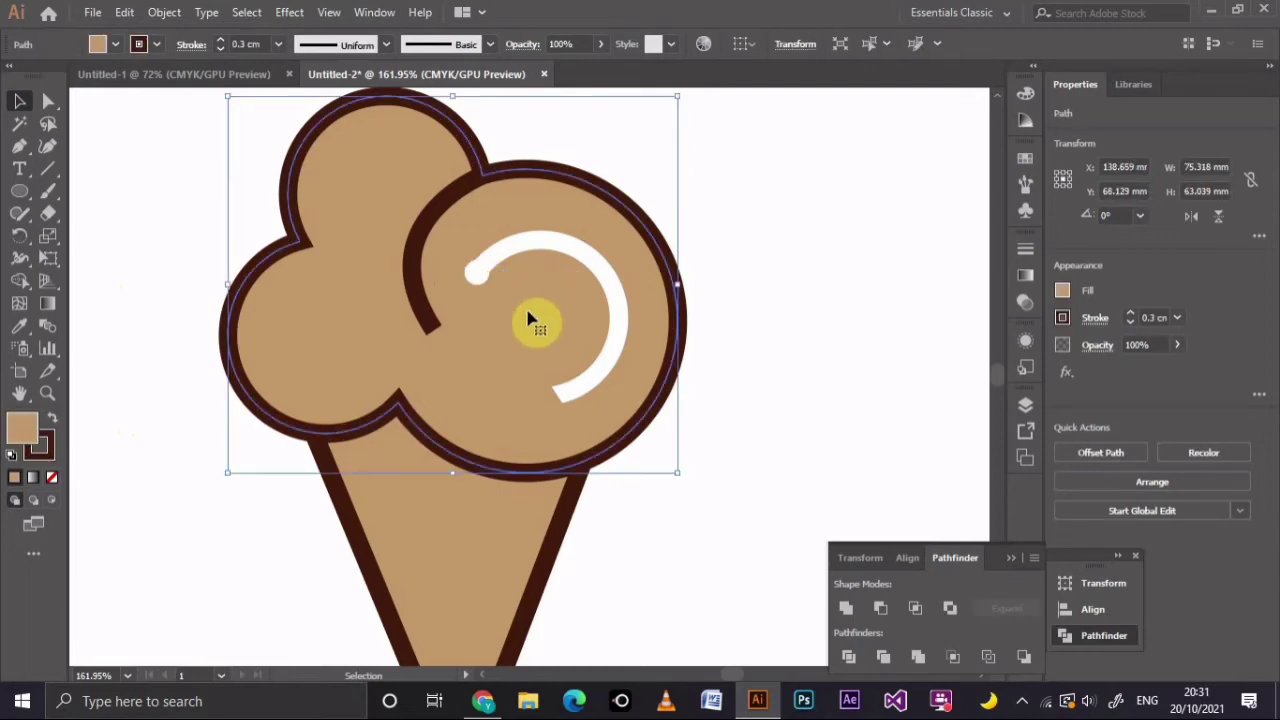
left_click(477, 271)
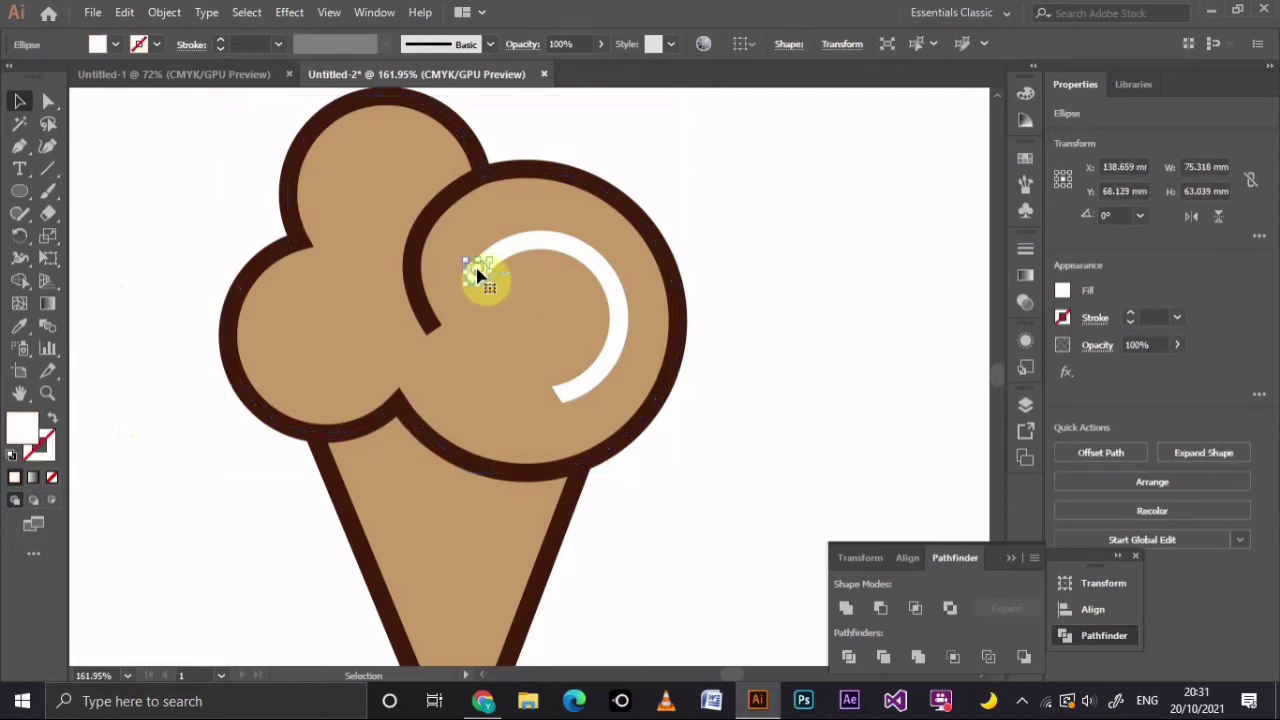
Copy the small circle with Paste in Front and move the copy to the arc's lower end
left_click(128, 14)
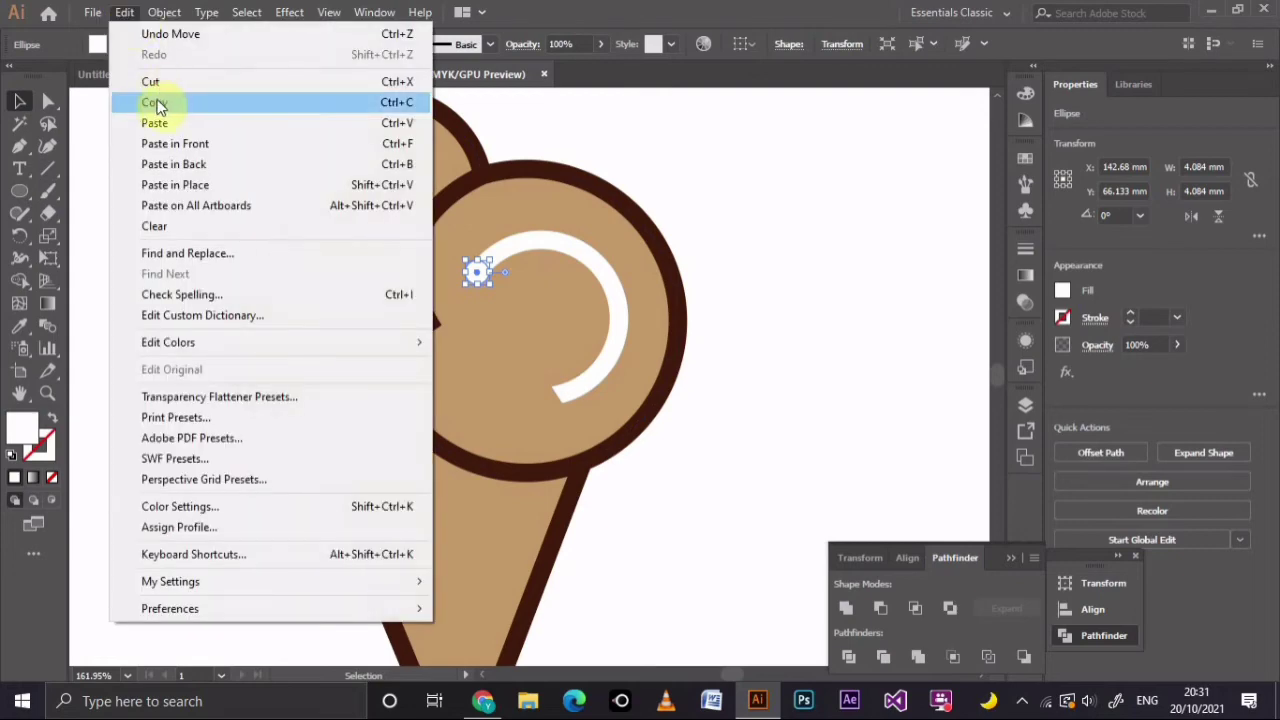
left_click(160, 102)
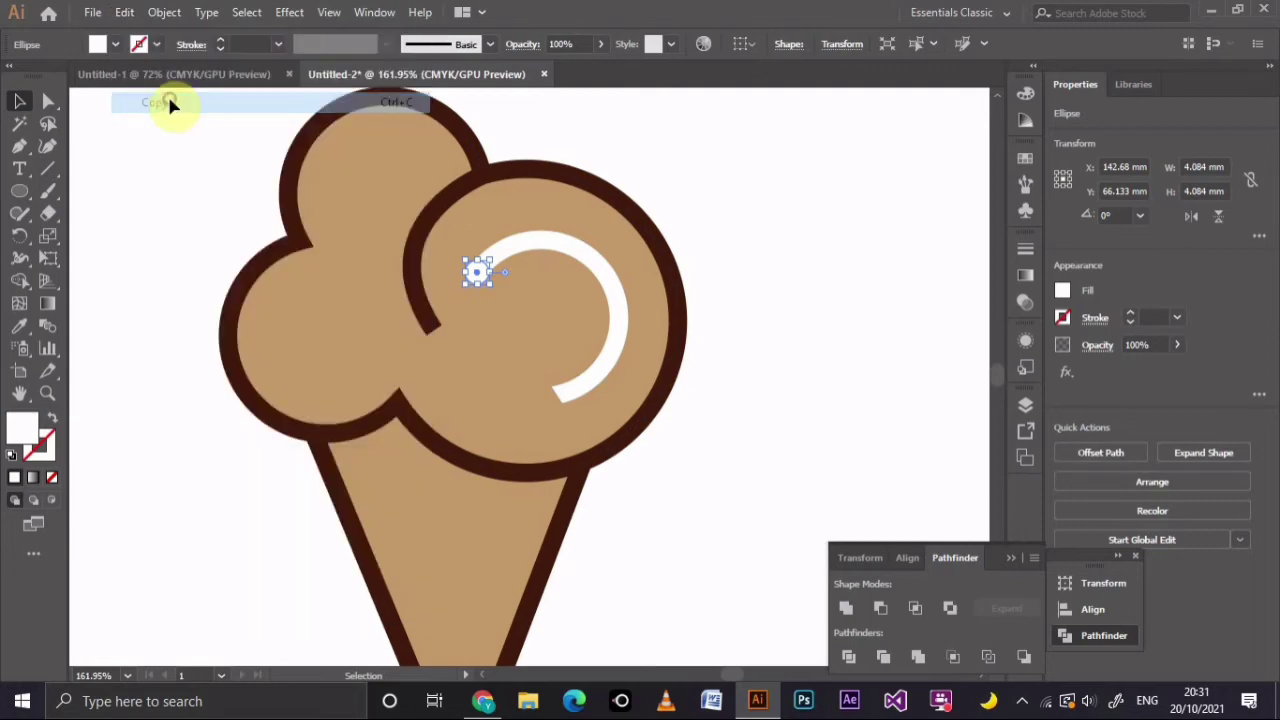
left_click(128, 13)
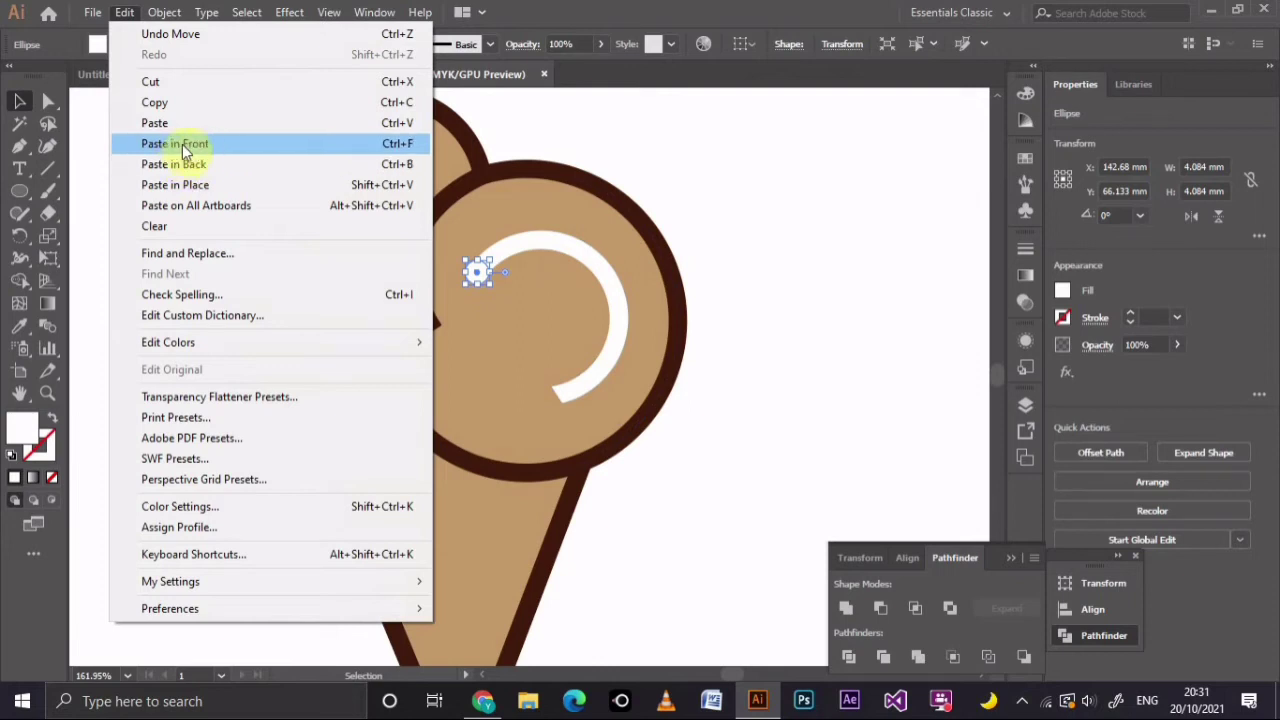
left_click(193, 146)
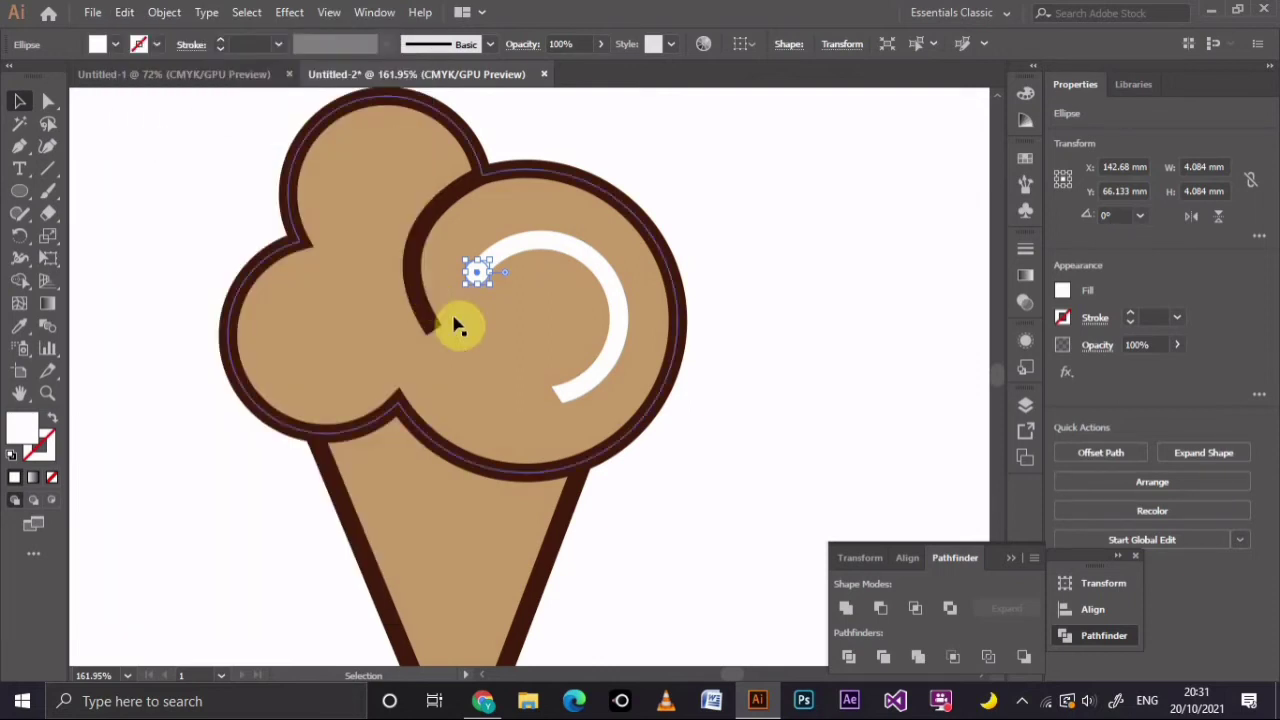
left_click_drag(490, 281, 551, 398)
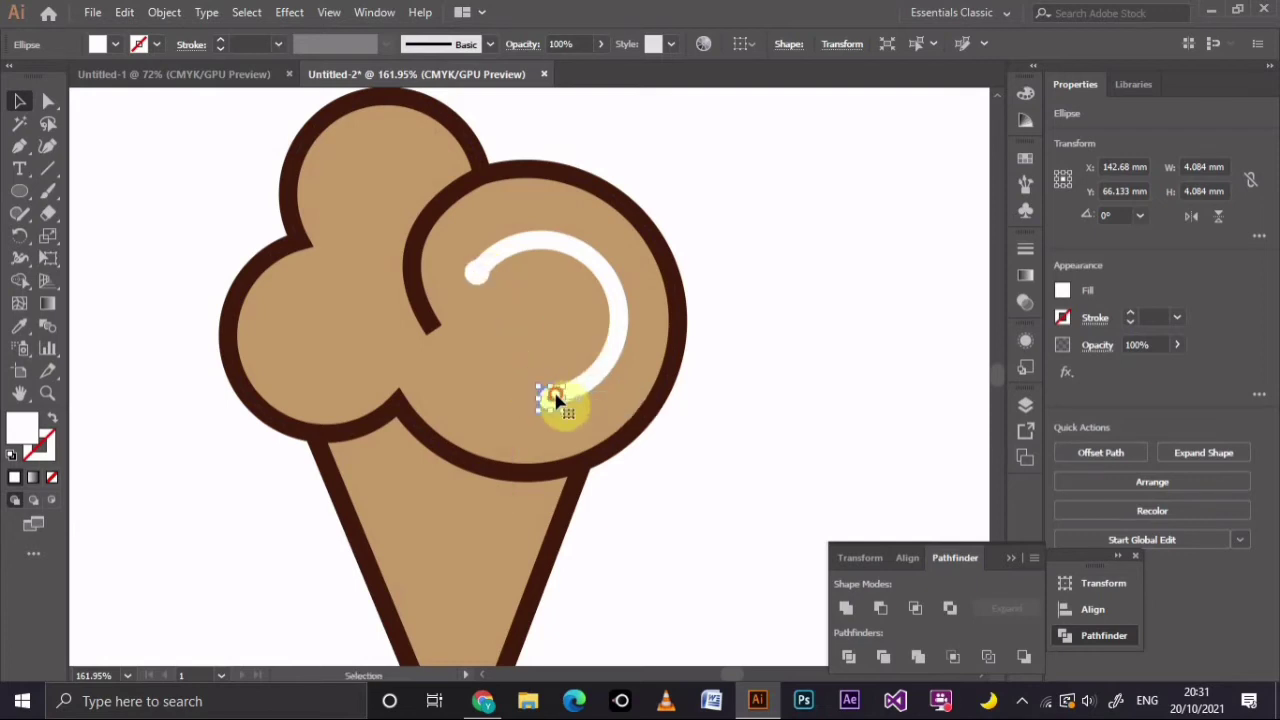
left_click(629, 409)
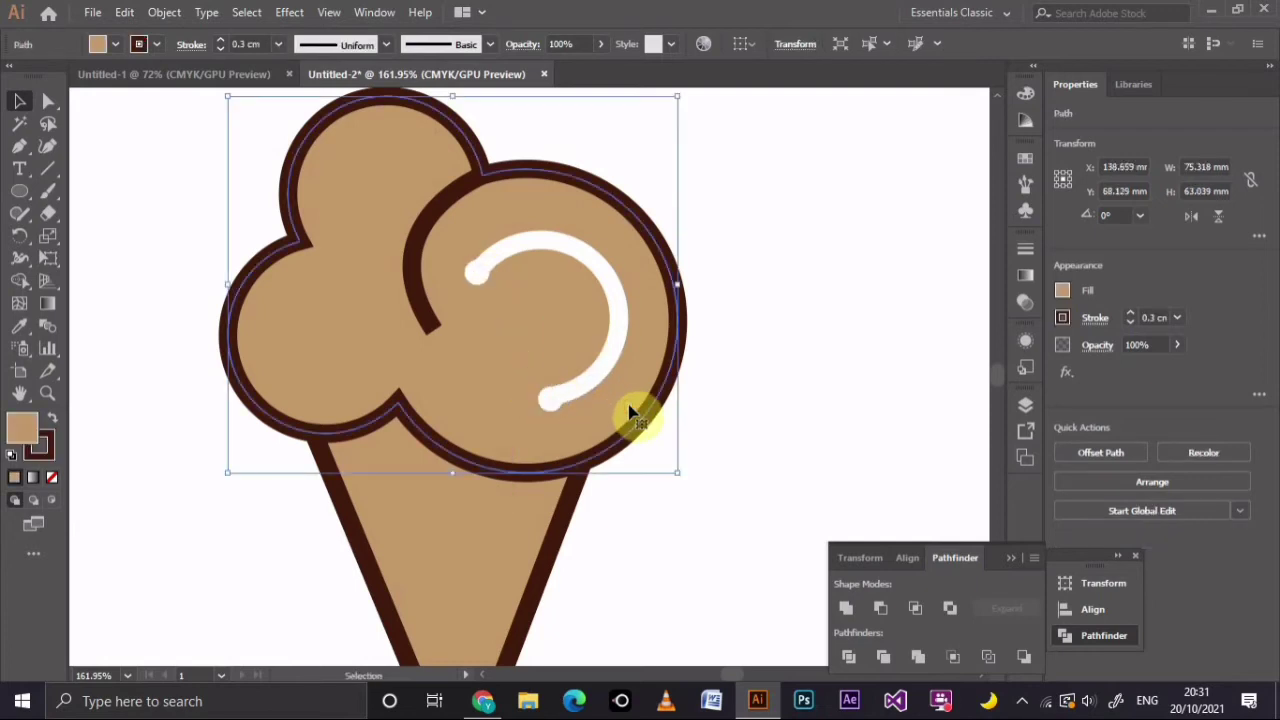
Group the white arc and both end-cap circles into a single highlight object
left_click(556, 400)
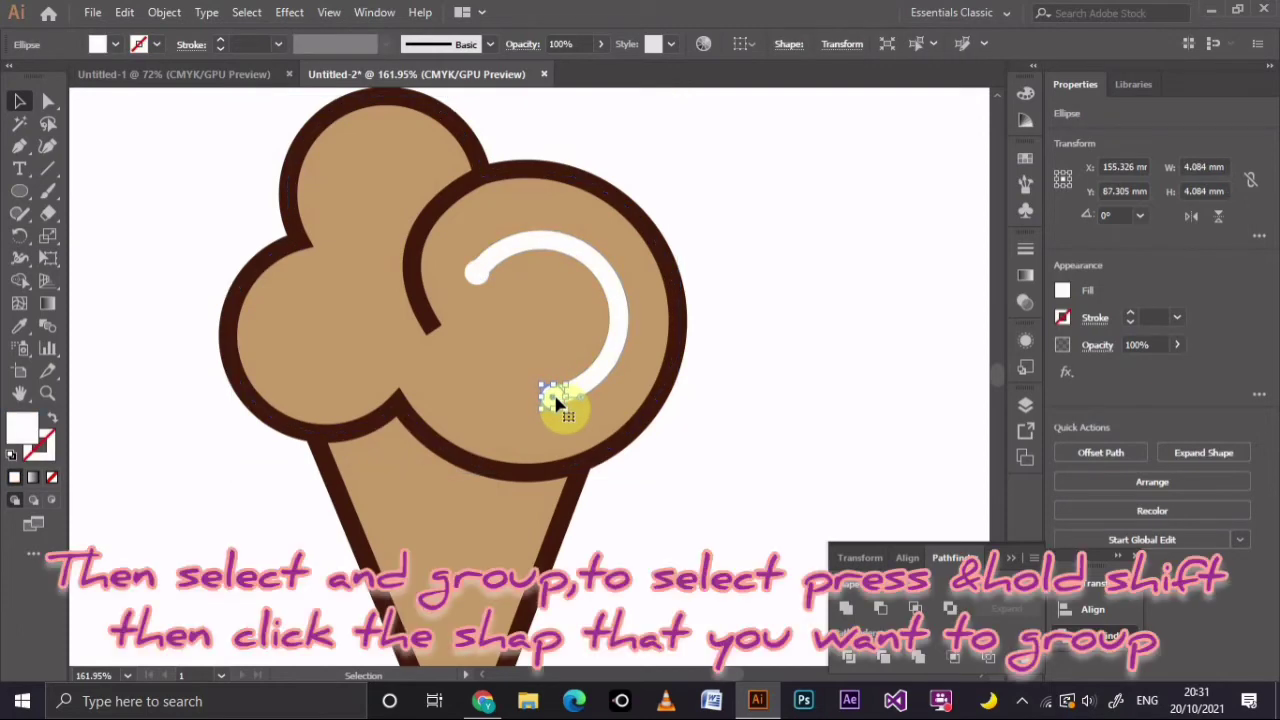
left_click(794, 410)
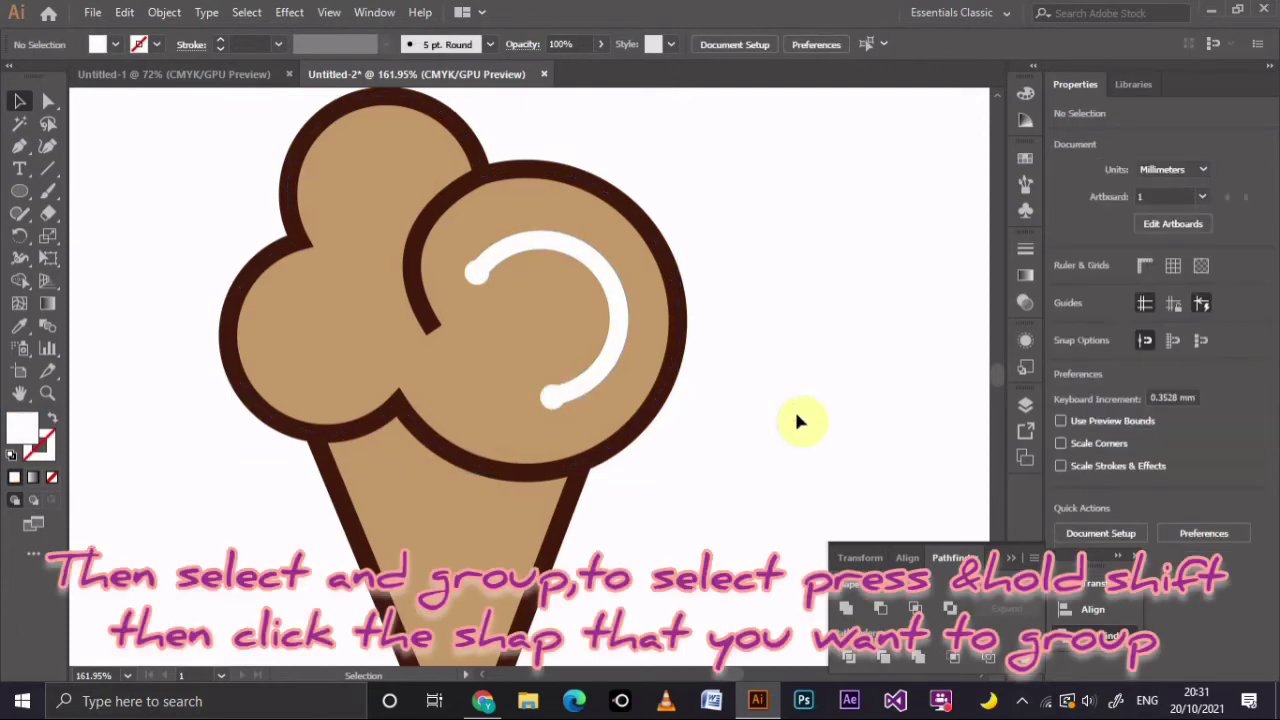
left_click(476, 274)
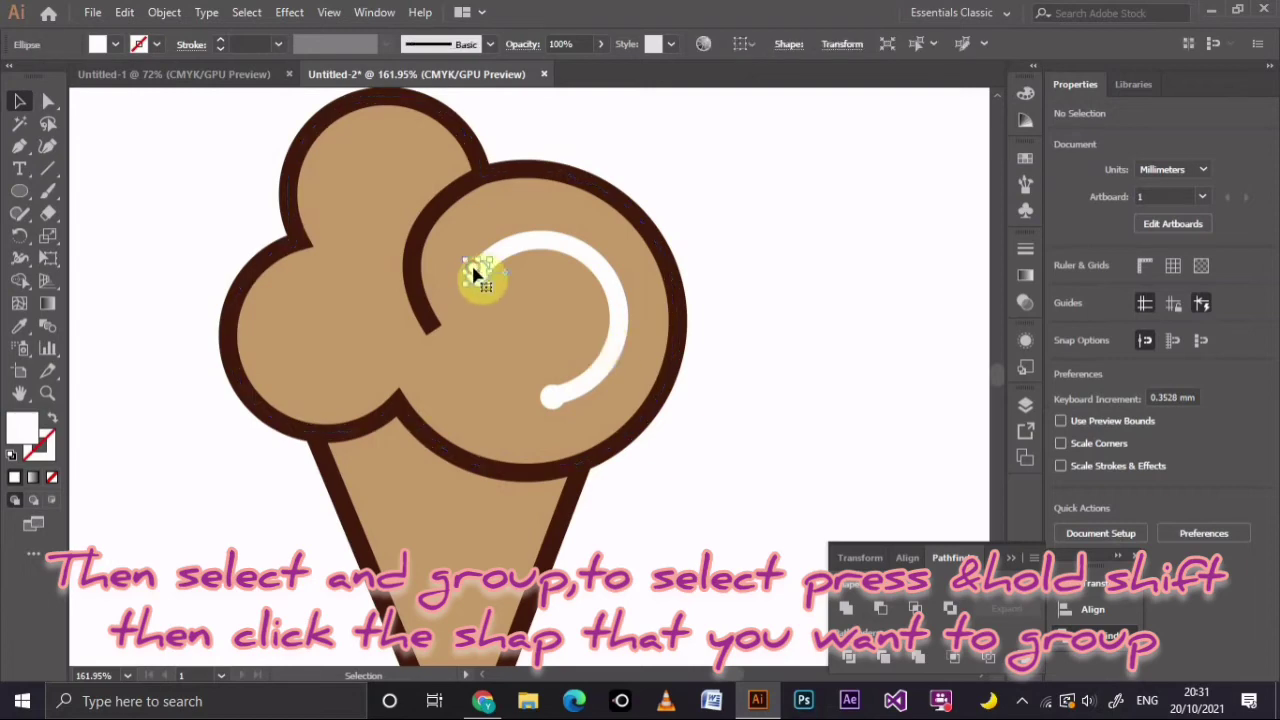
left_click(528, 258, "shift")
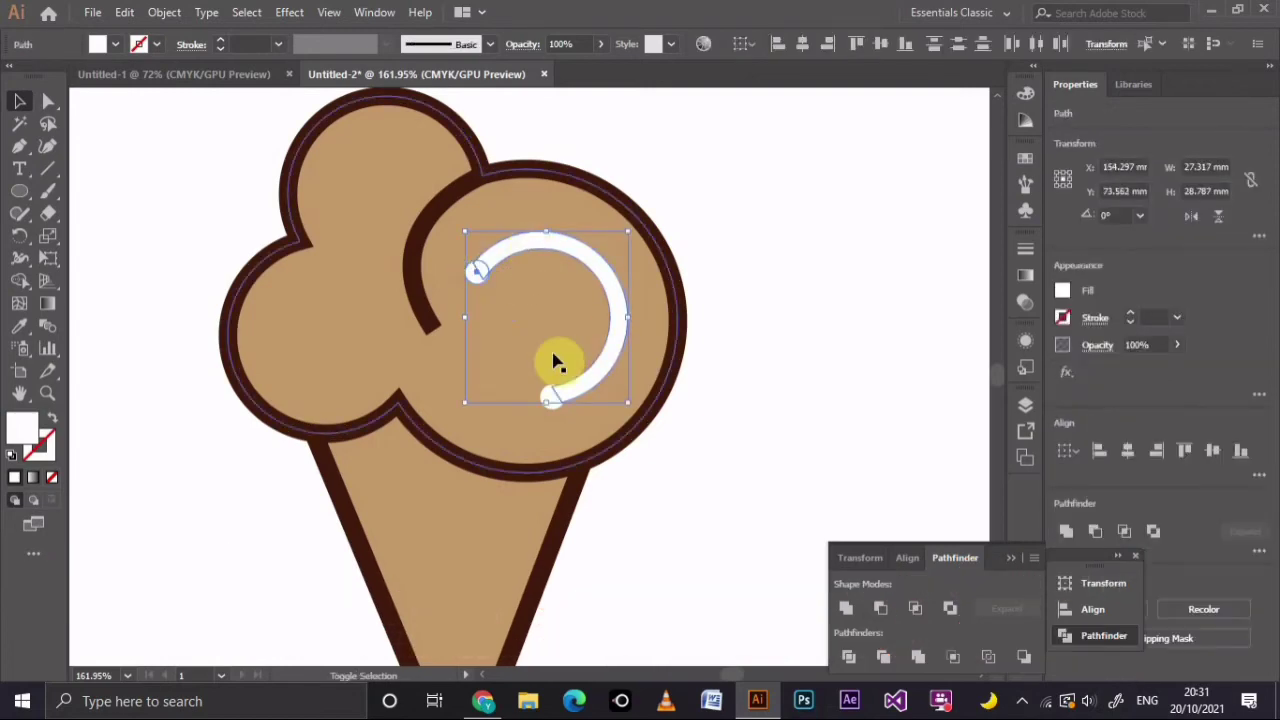
left_click(549, 396, "shift")
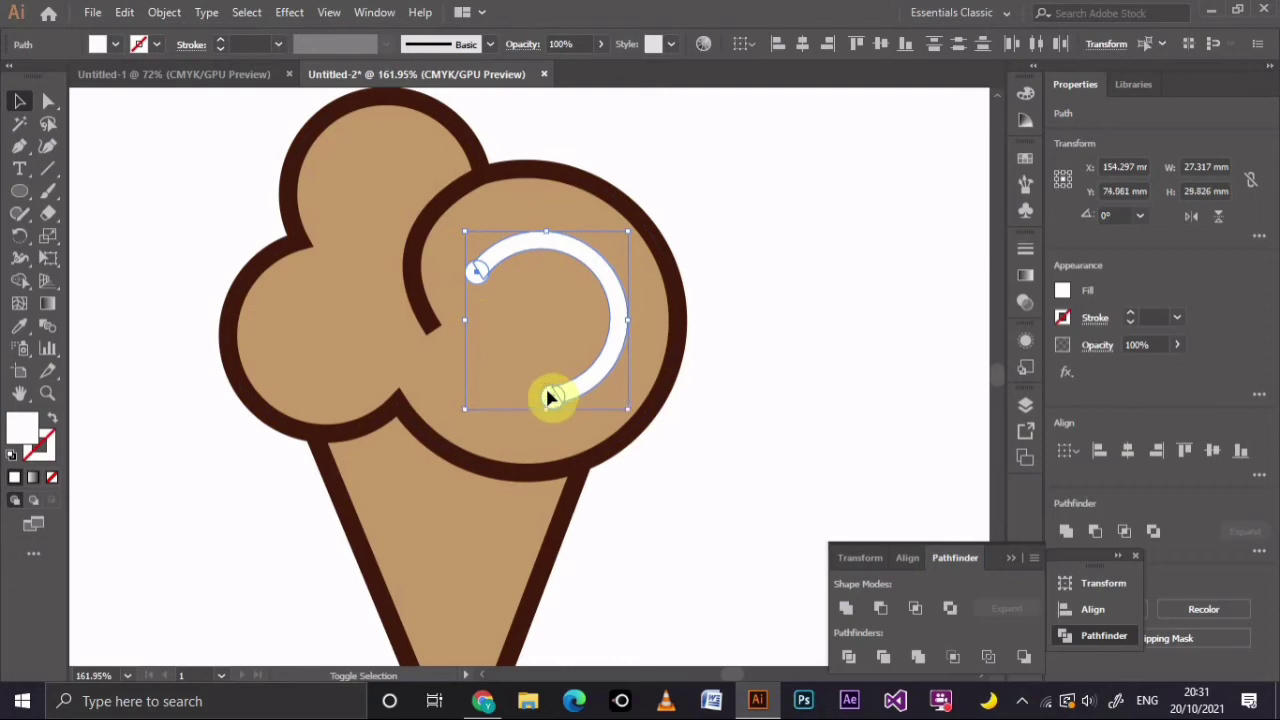
right_click(549, 398)
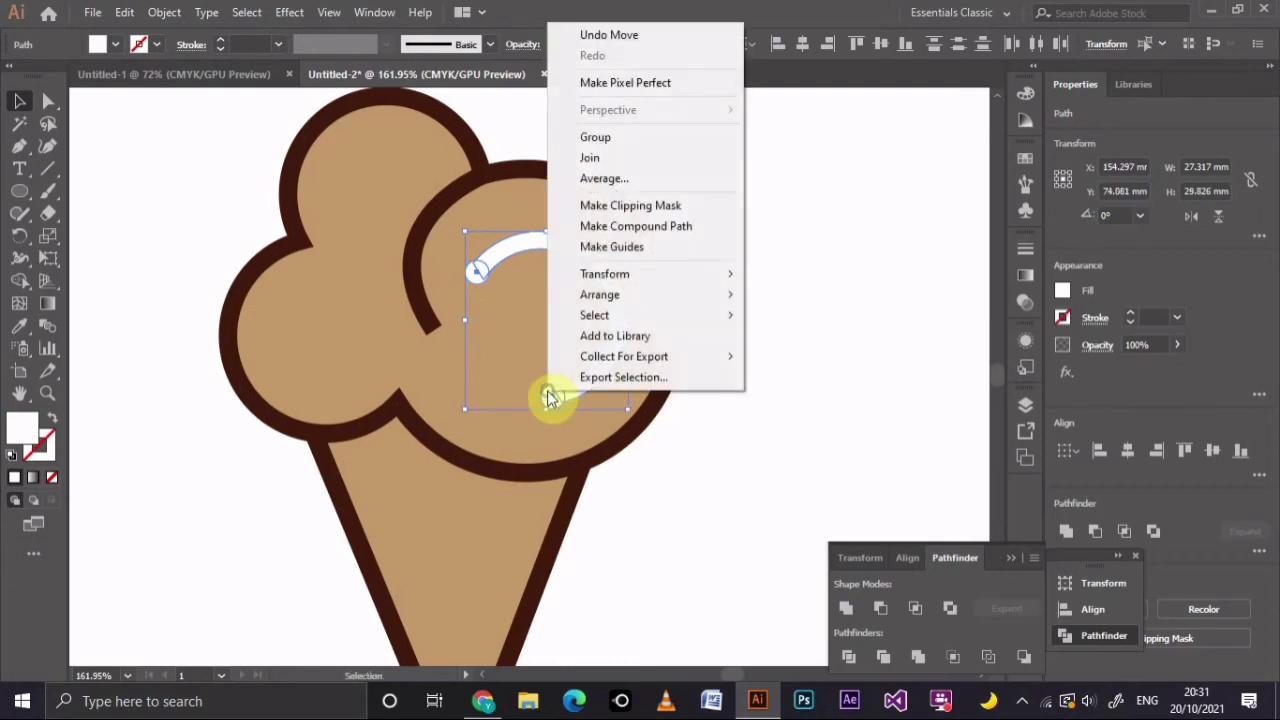
left_click(635, 138)
left_click(844, 228)
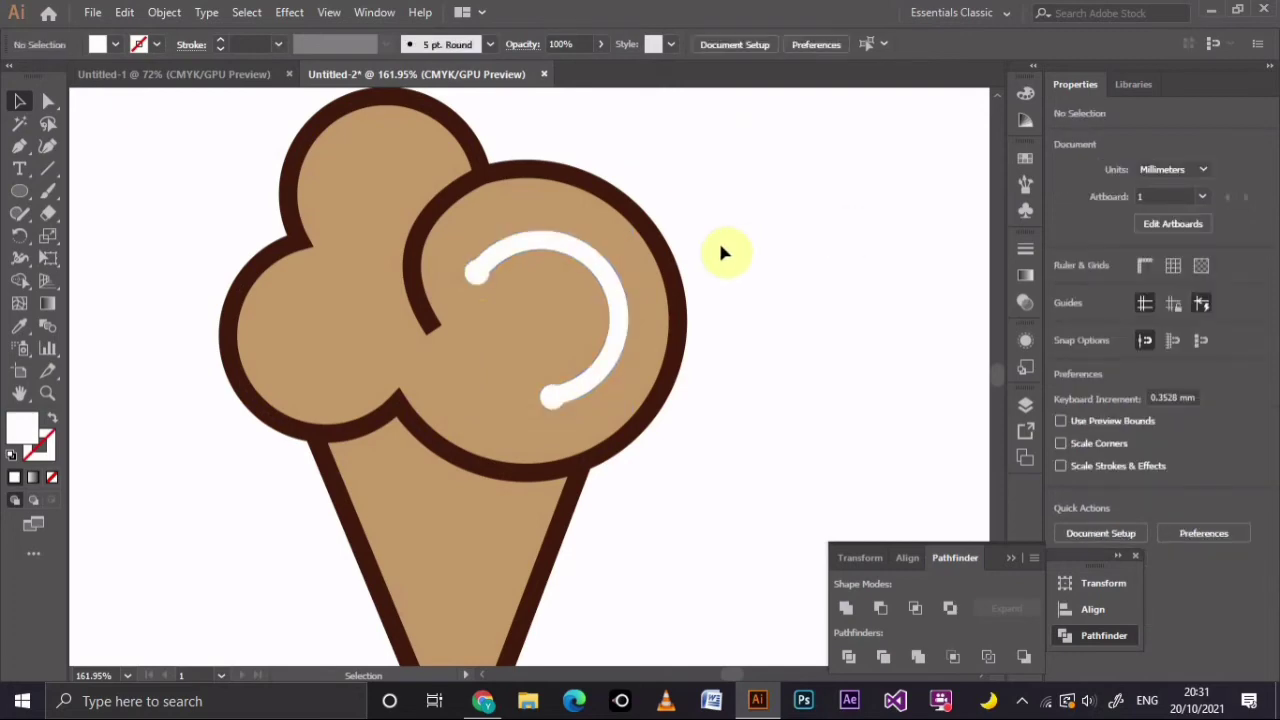
left_click(612, 328)
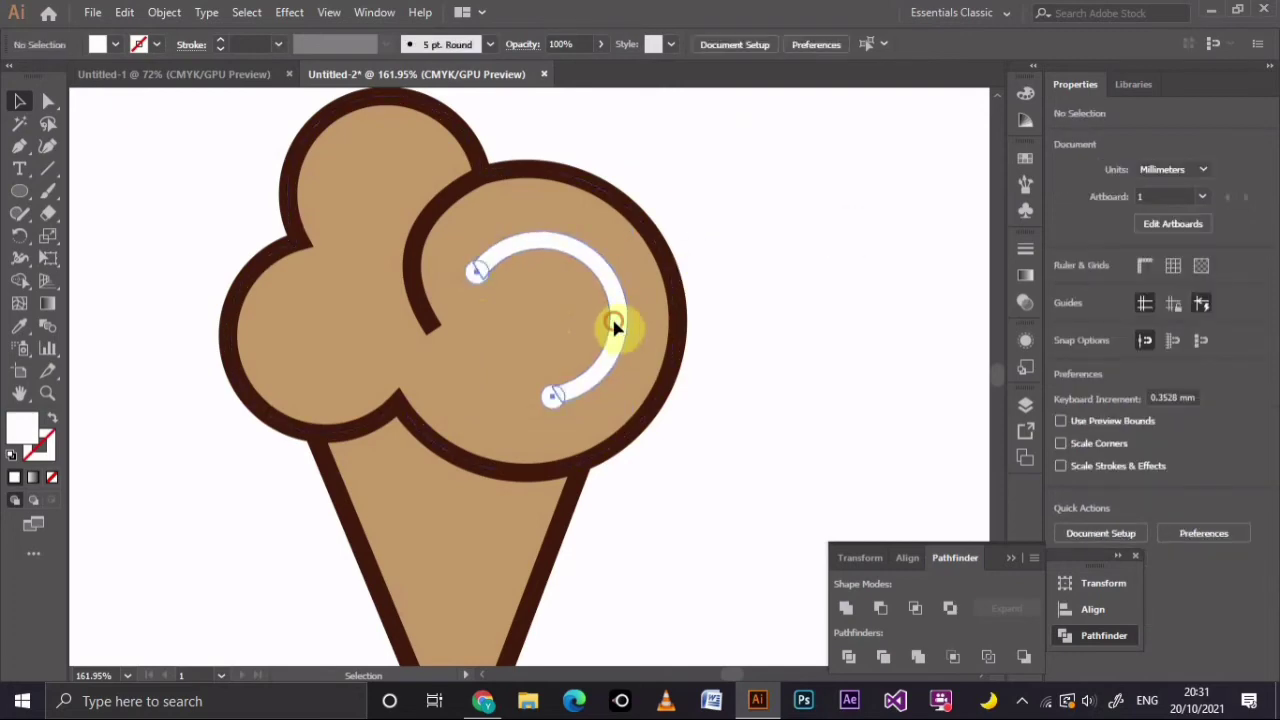
left_click(614, 328)
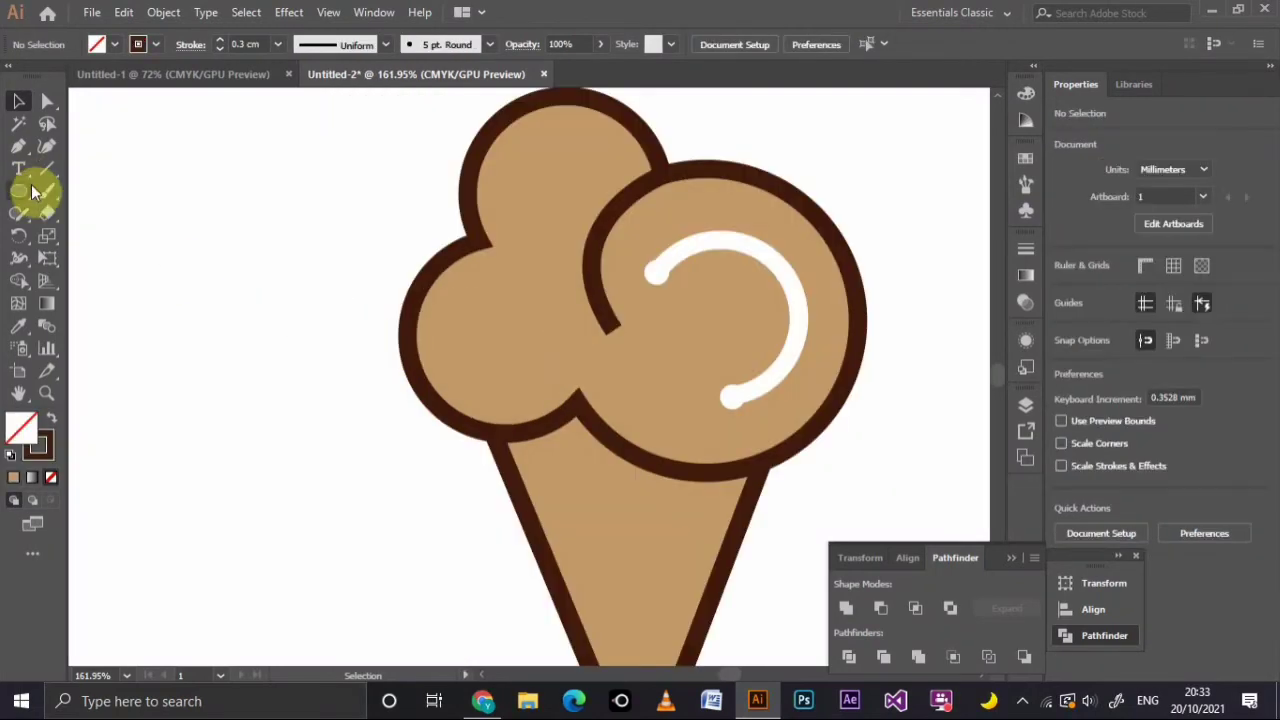
Draw a curved dark pen line in the small left scoop up to the top scoop's edge
left_click(18, 146)
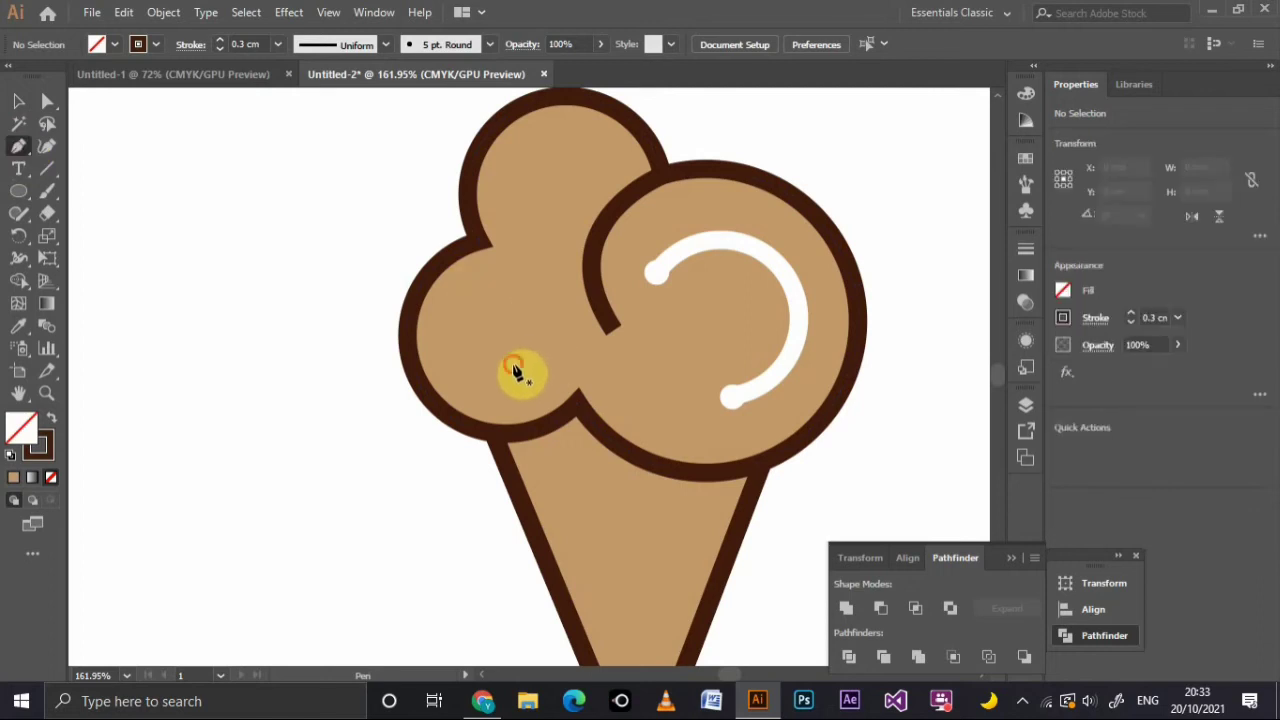
left_click(512, 364)
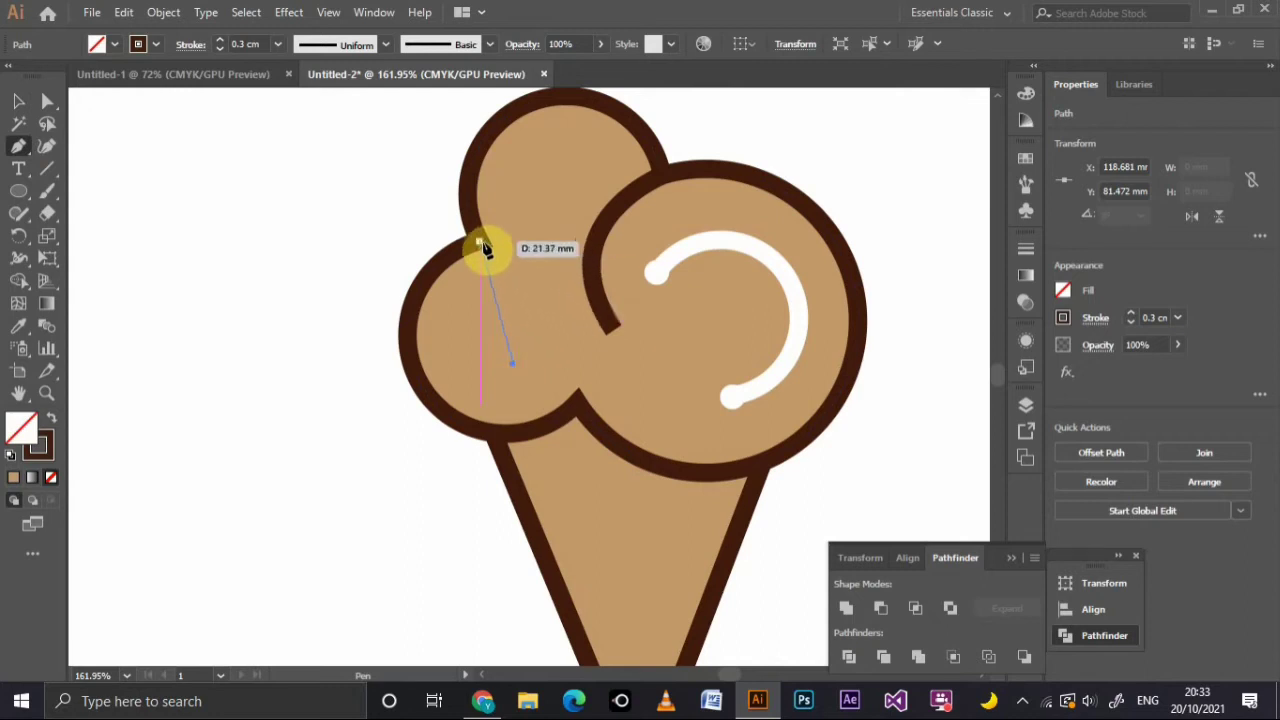
mouse_move(481, 243)
left_mouse_down()
mouse_move(388, 250)
mouse_move(361, 190)
mouse_move(359, 205)
left_mouse_up()
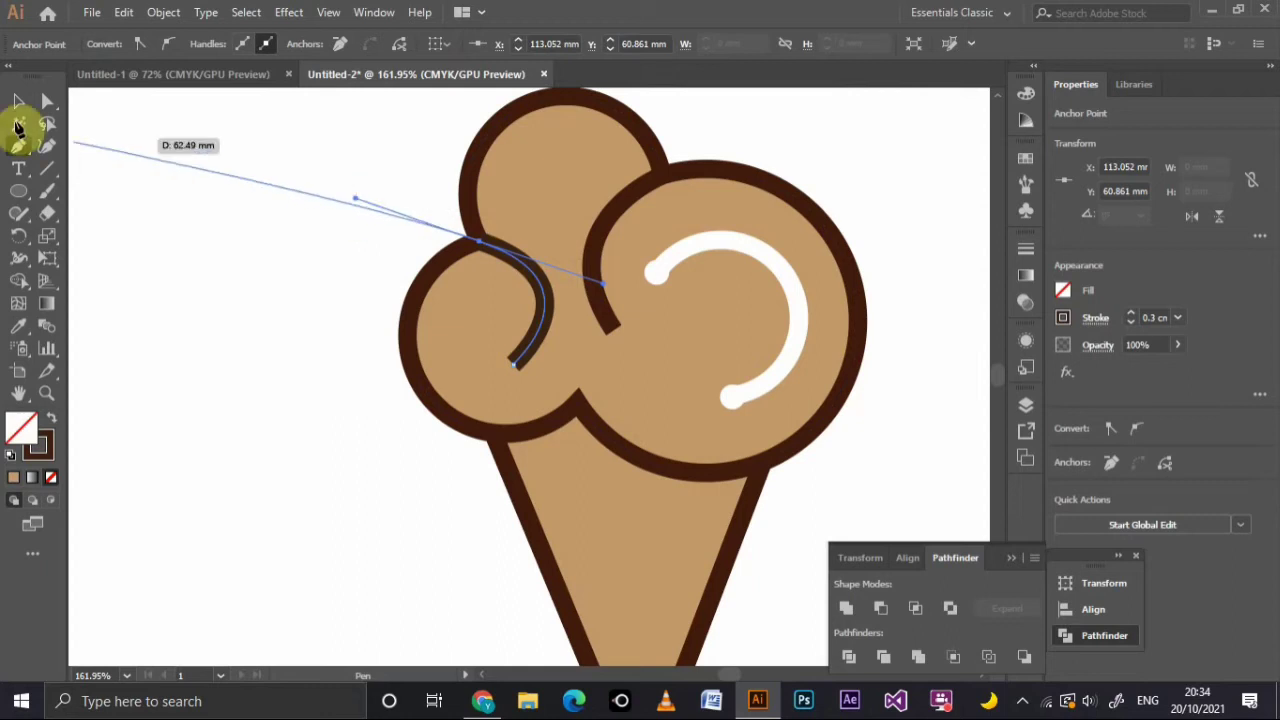
left_click(18, 103)
left_click(256, 354)
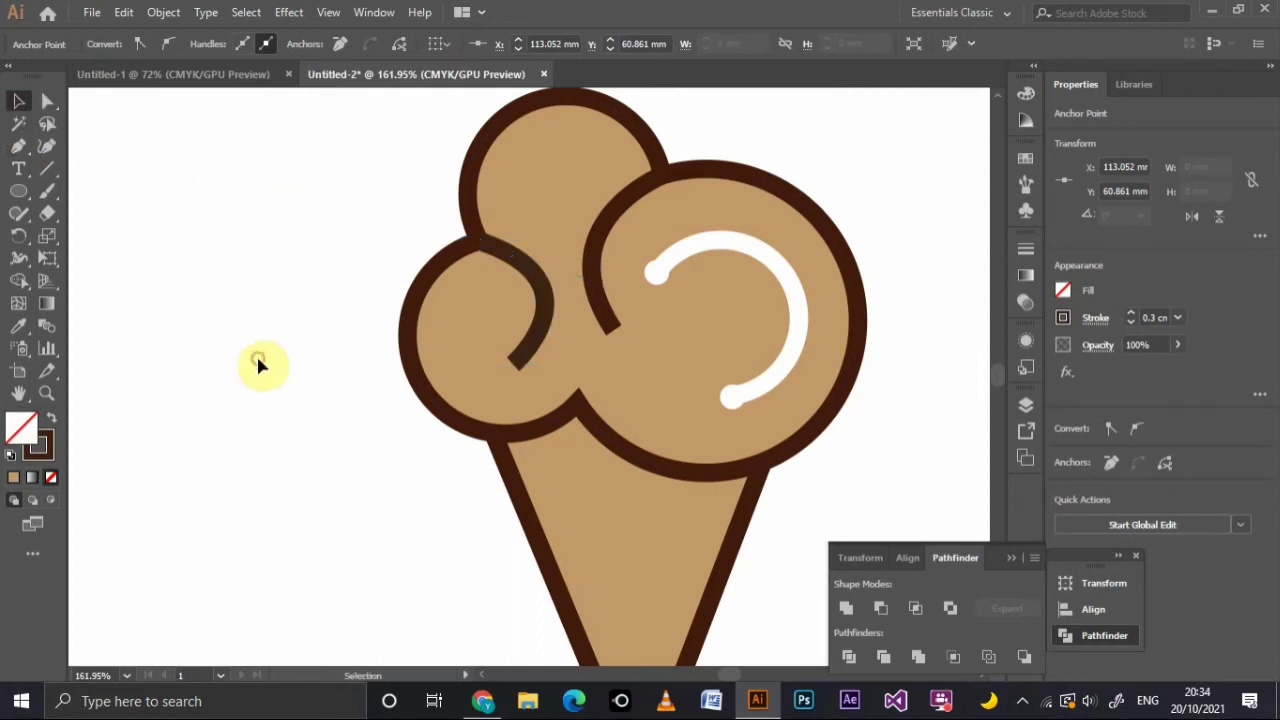
Duplicate the highlight, scale it to about 8.66 mm, rotate it, and fit it in the left scoop
left_click(796, 336)
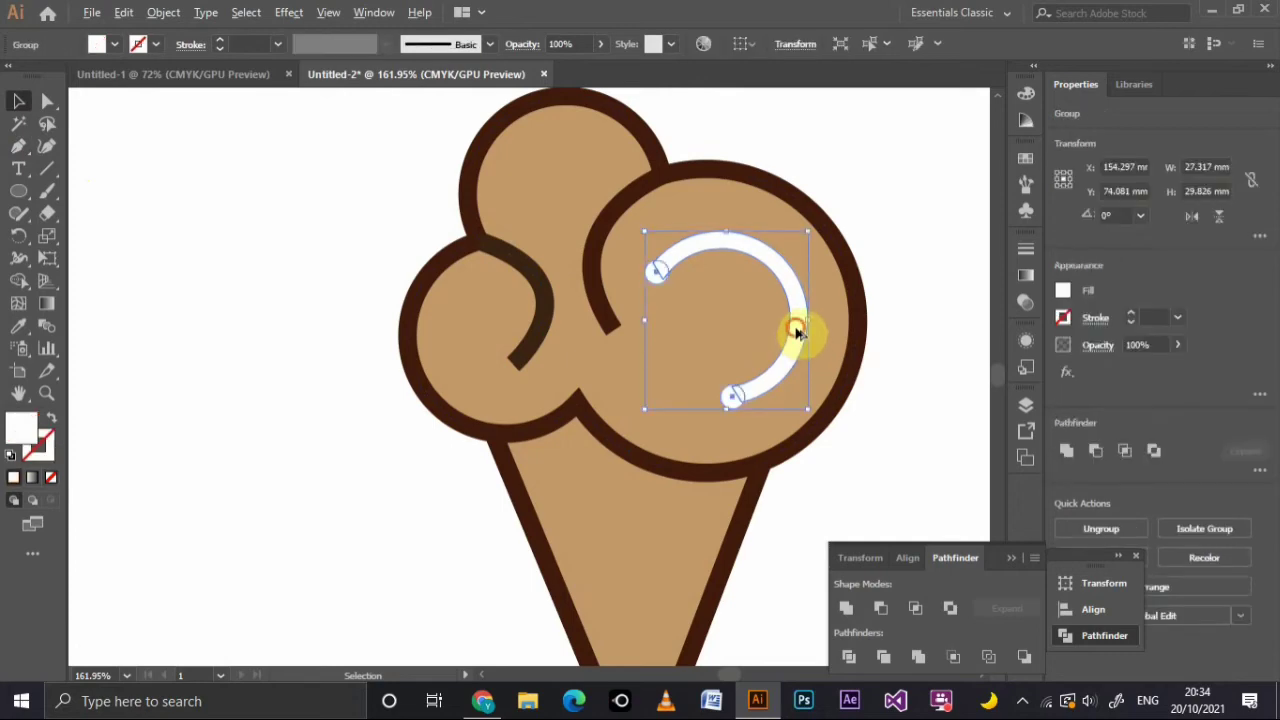
mouse_move(800, 334)
left_mouse_down()
mouse_move(551, 375)
mouse_move(562, 371)
left_mouse_up()
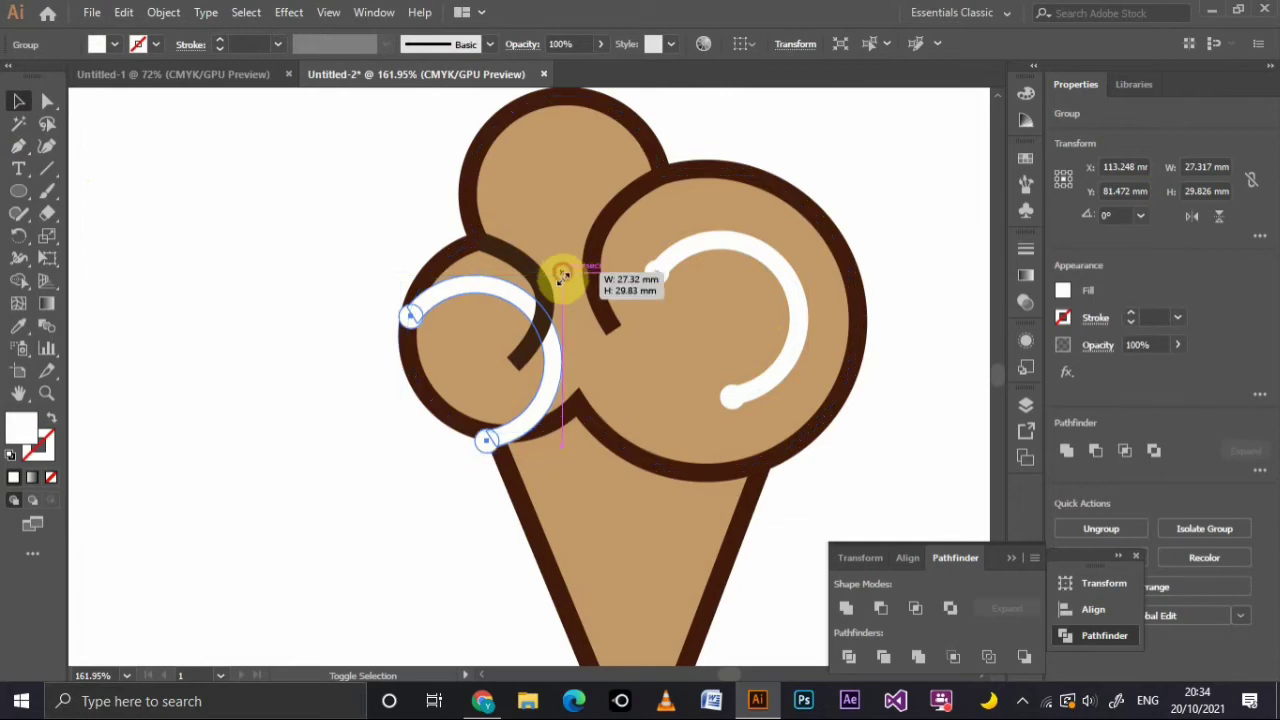
left_click_drag(564, 274, 528, 338)
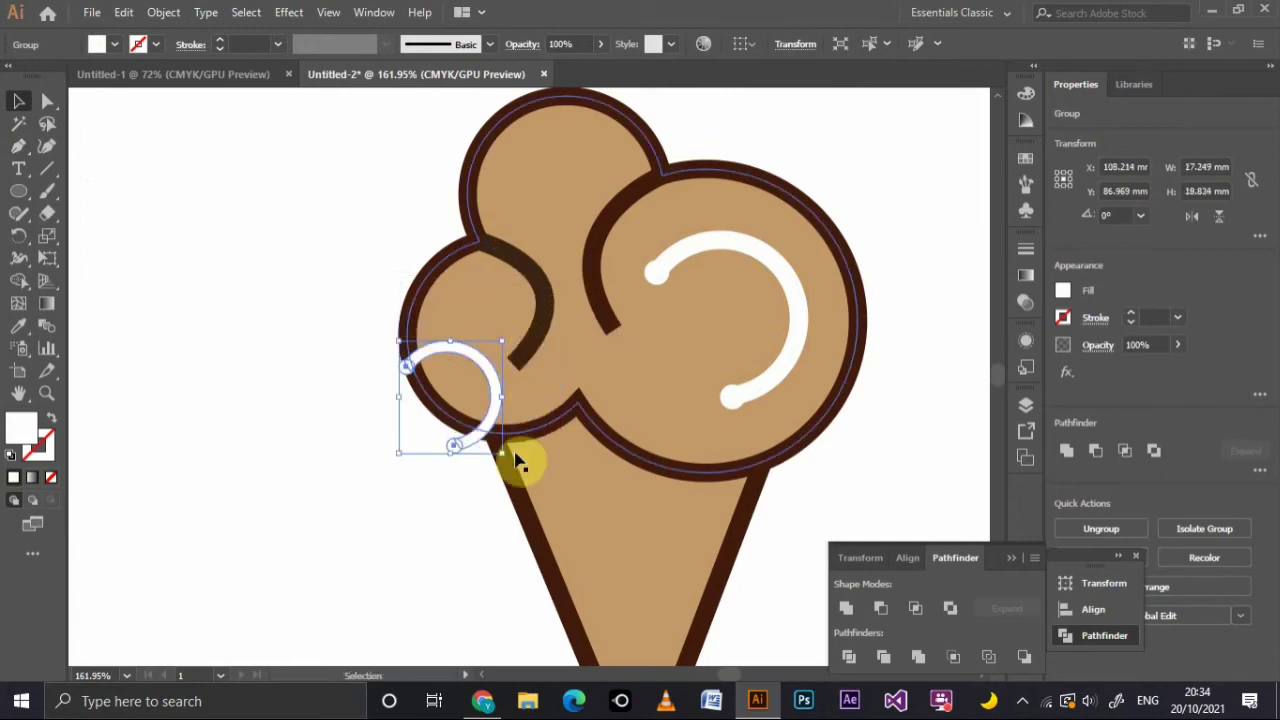
left_click_drag(508, 462, 414, 343)
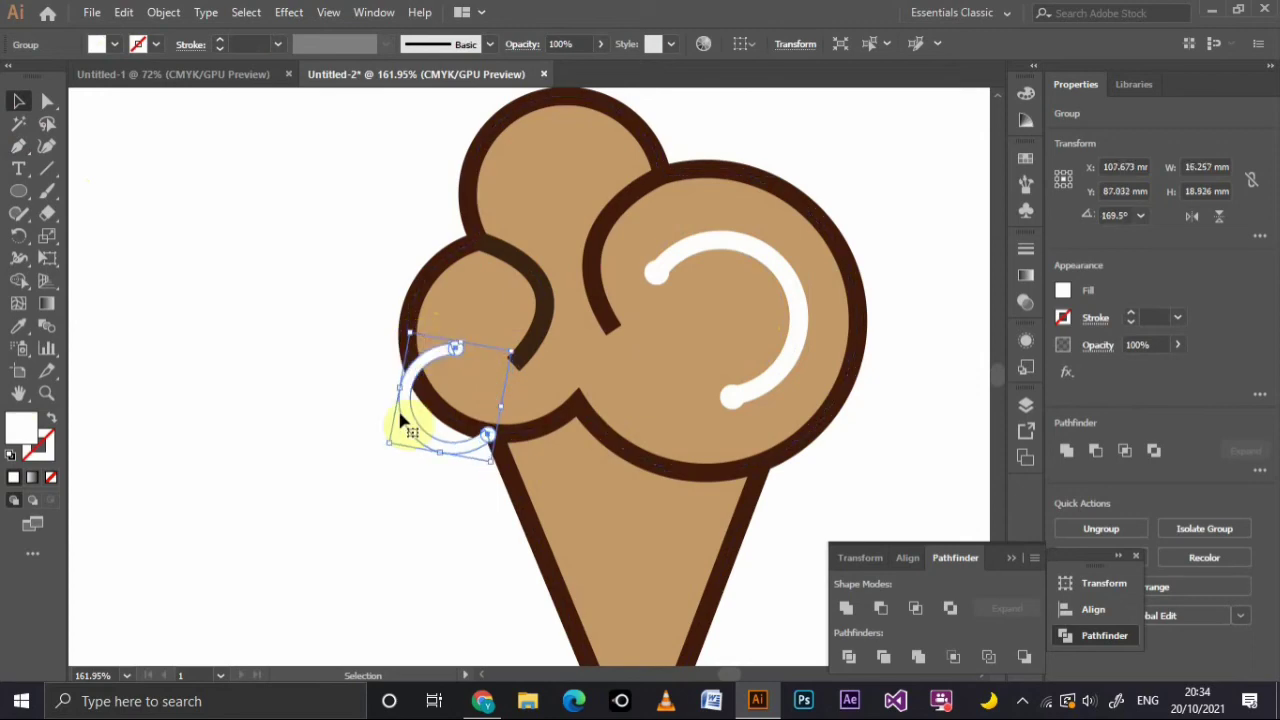
left_click_drag(410, 425, 425, 360)
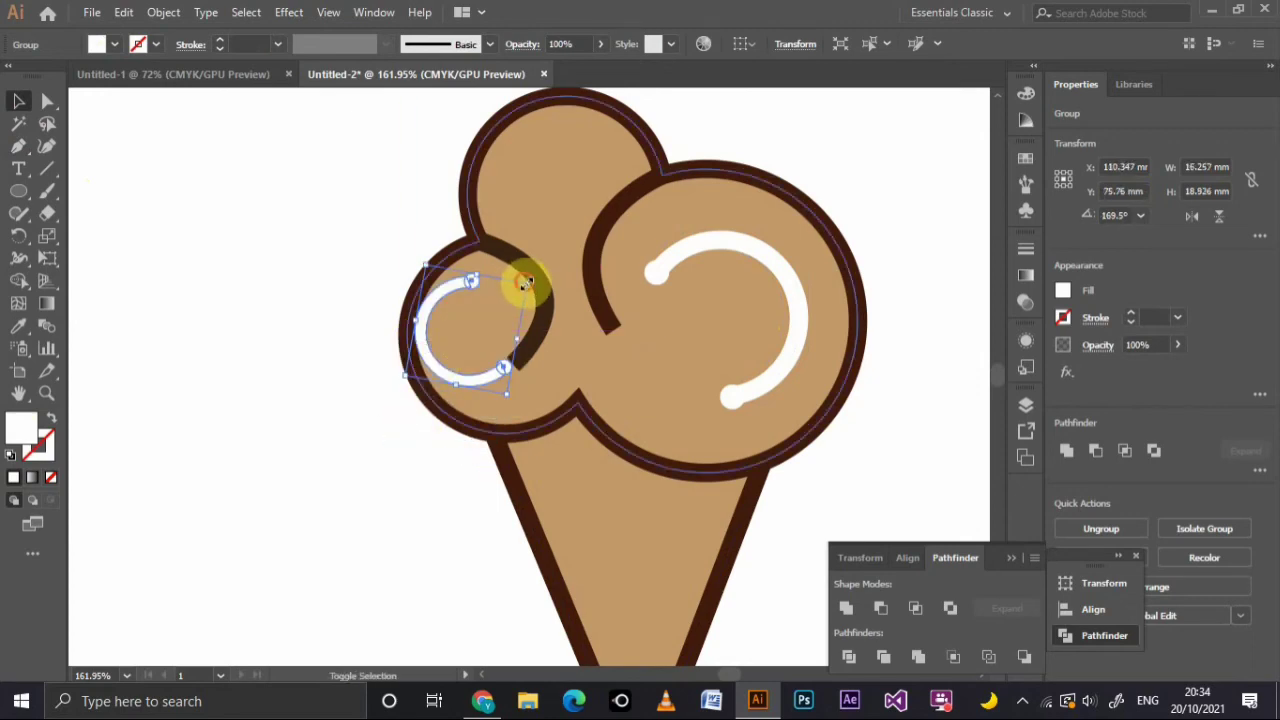
left_click_drag(523, 283, 470, 325)
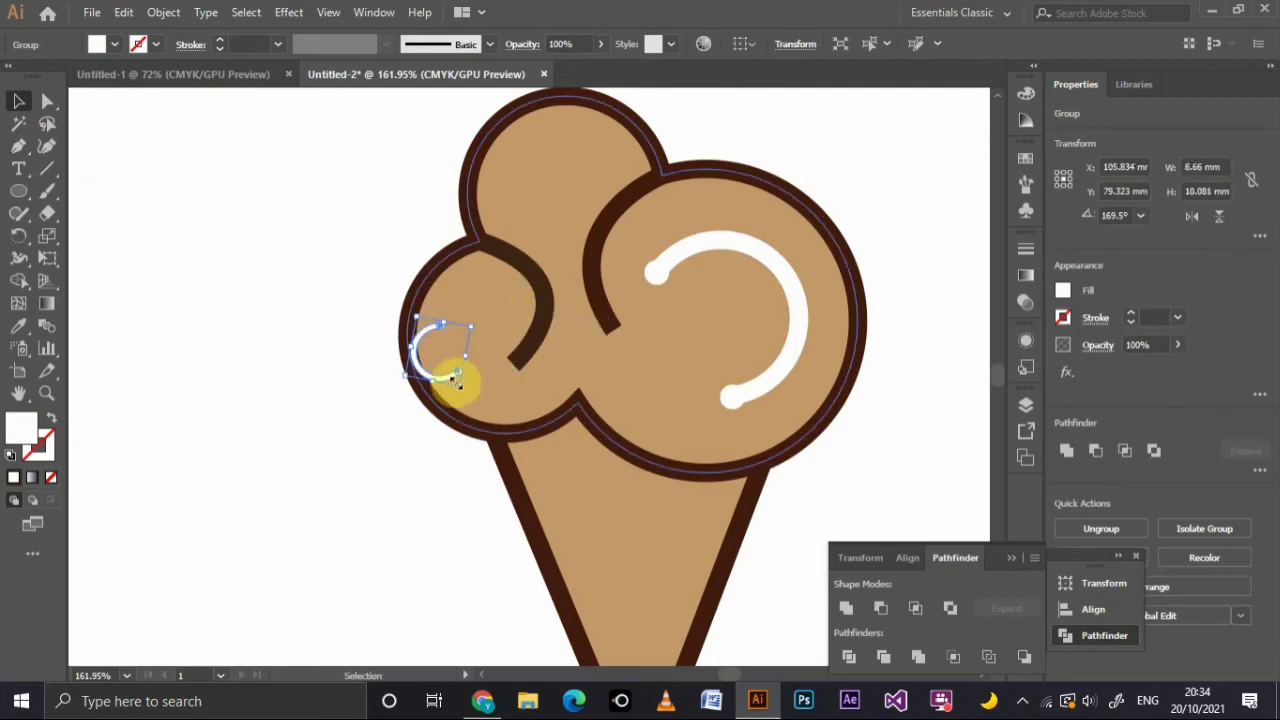
left_click_drag(453, 382, 487, 347)
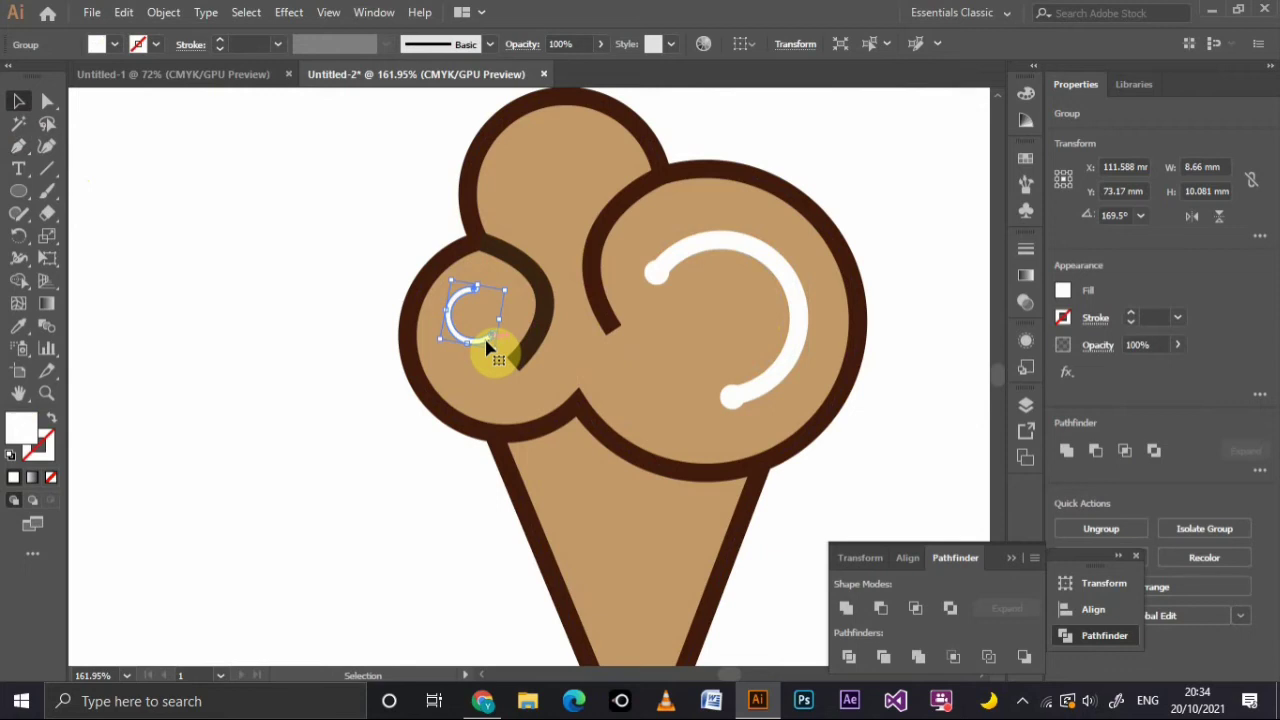
left_click(737, 434)
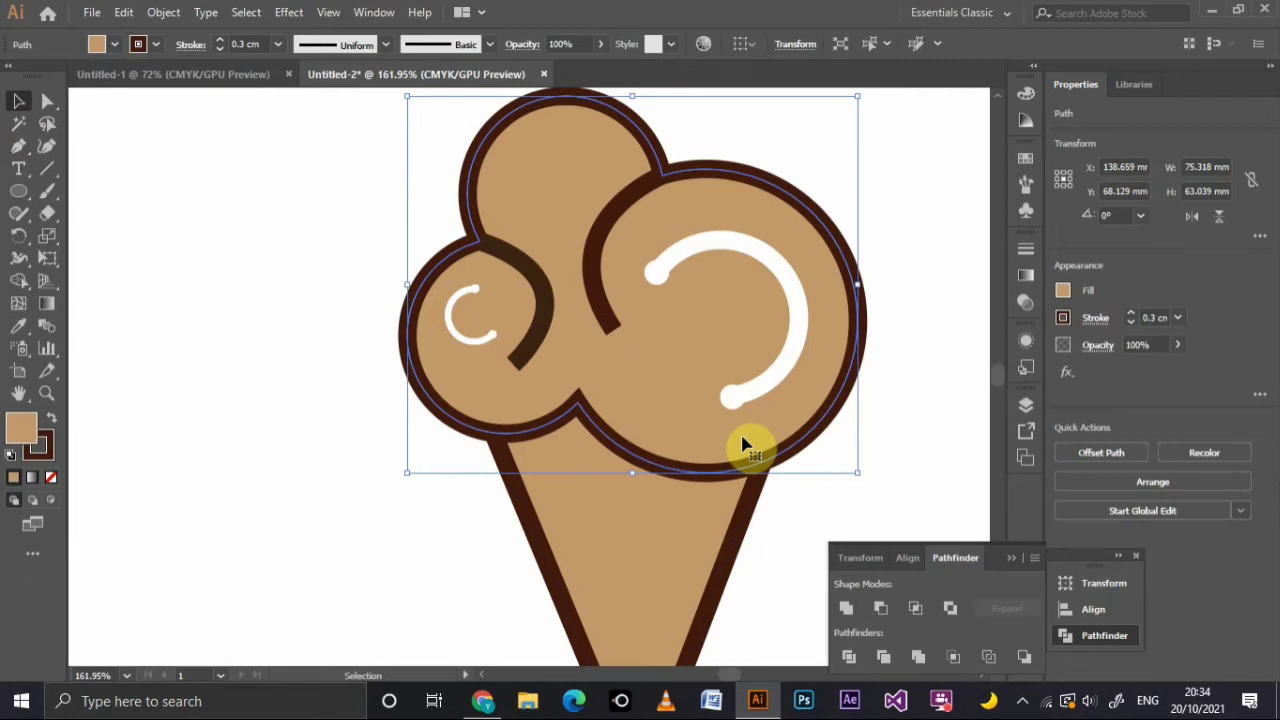
Reshape the dark arc inside the small left scoop by dragging its anchor's direction handle
left_click(543, 320)
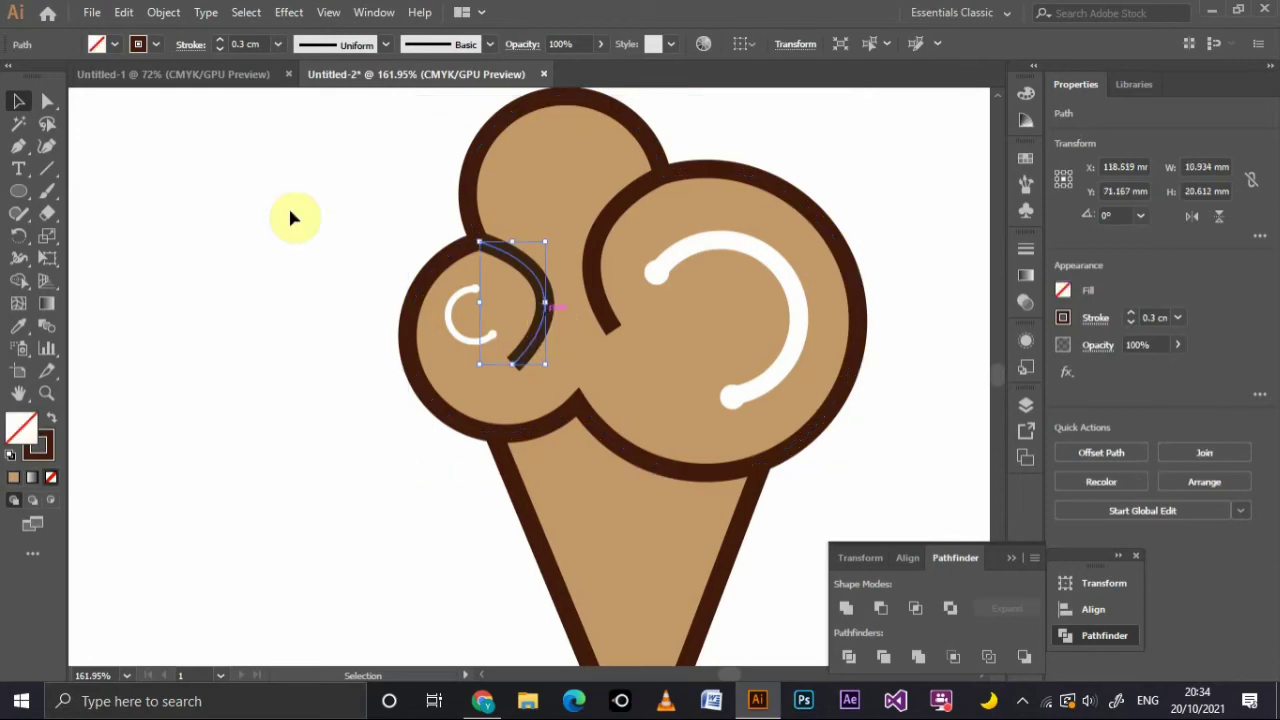
left_click(47, 100)
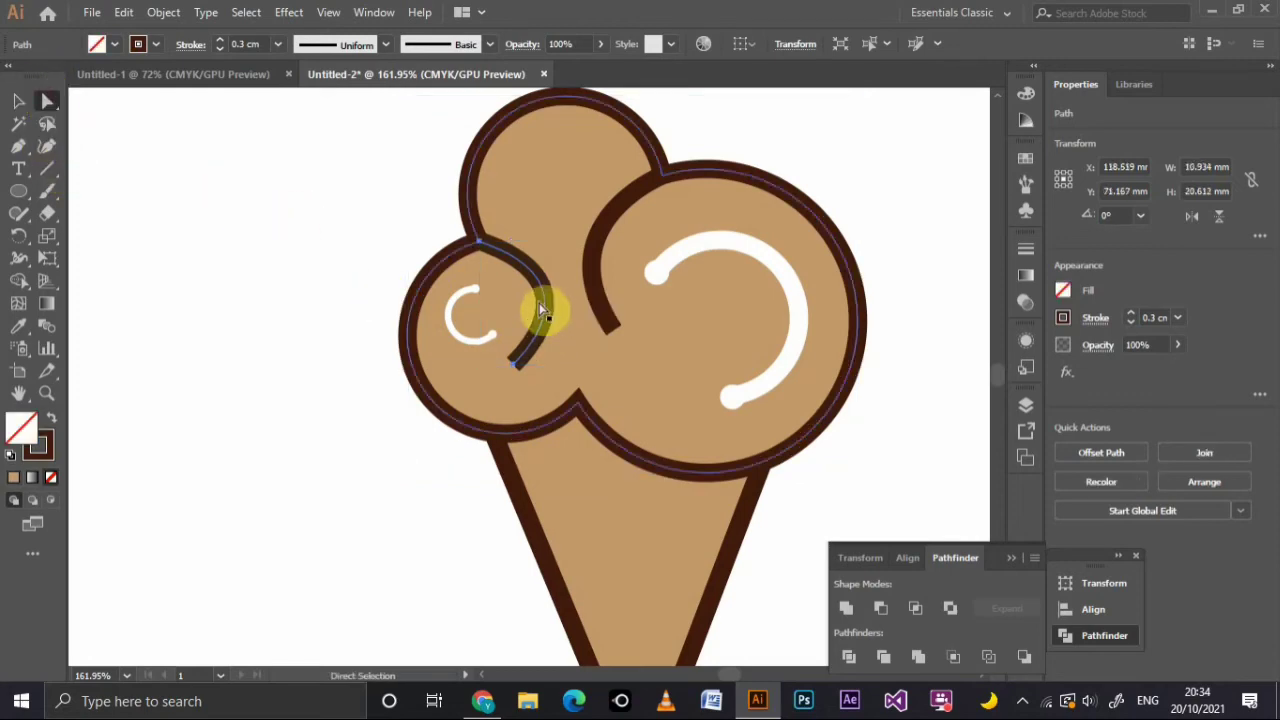
left_click(513, 366)
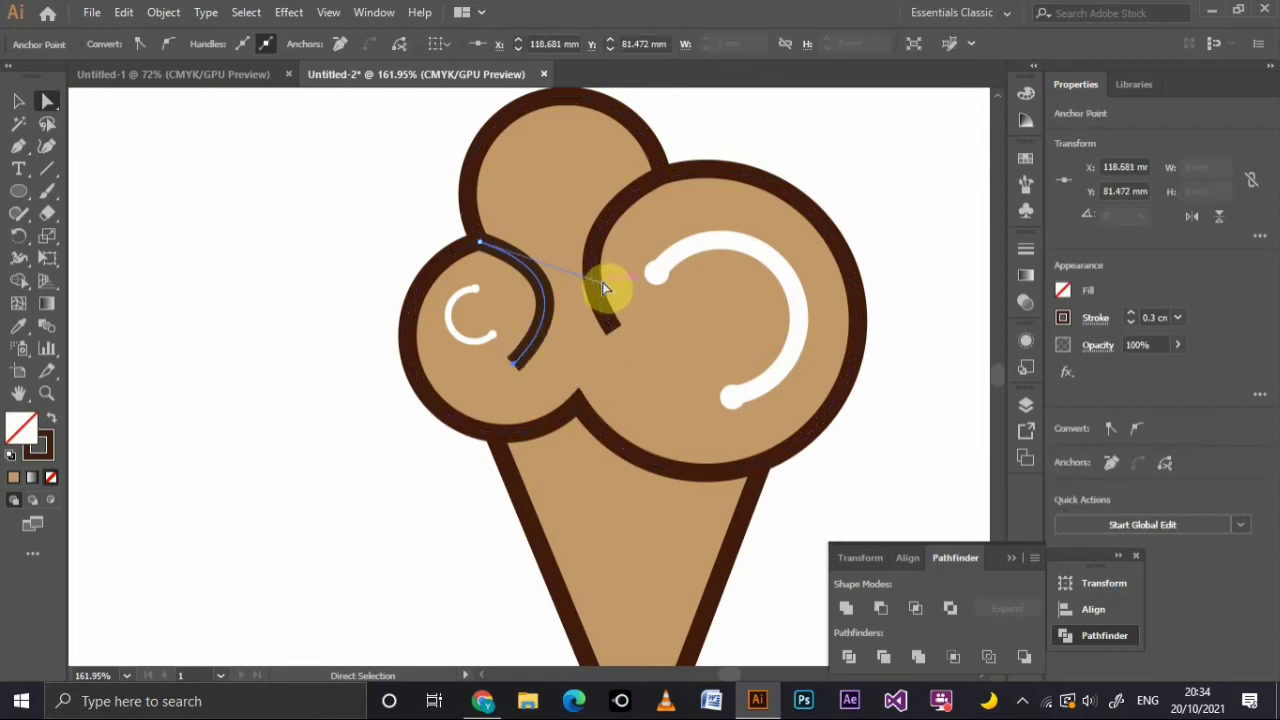
left_click_drag(603, 289, 591, 294)
left_click(575, 367)
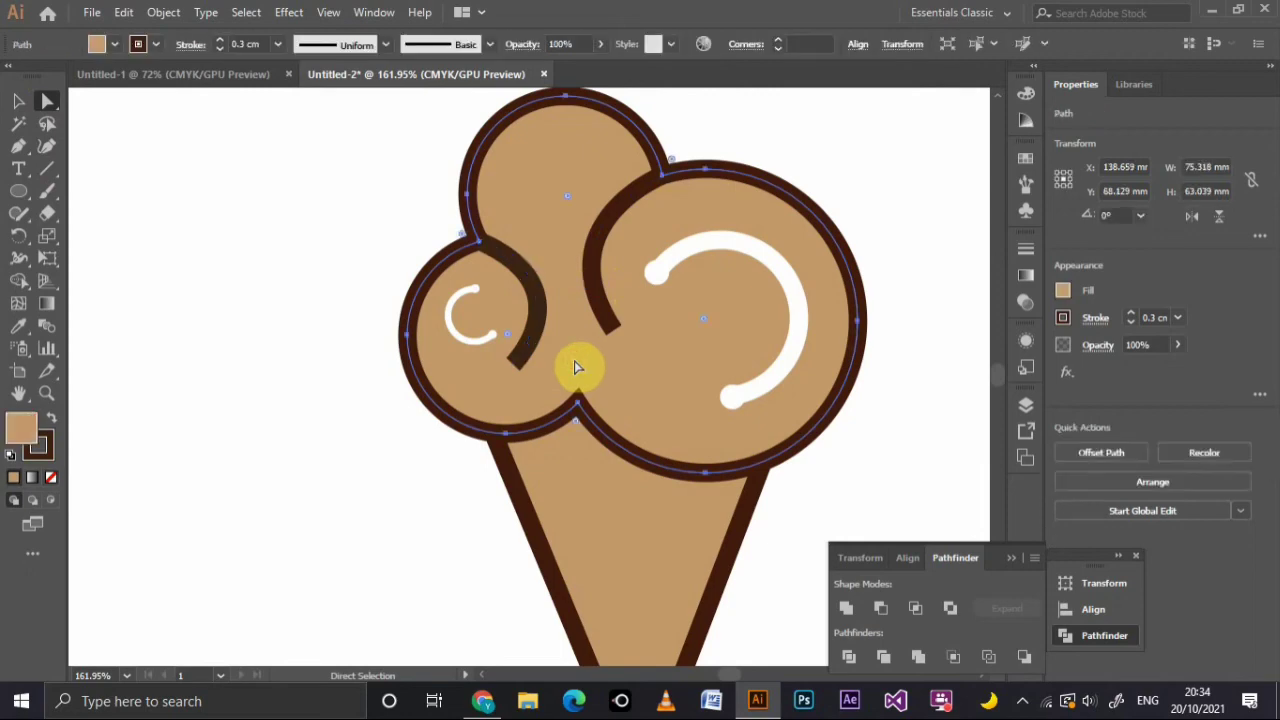
Select the small white highlight, then the main scoop shape
left_click(18, 102)
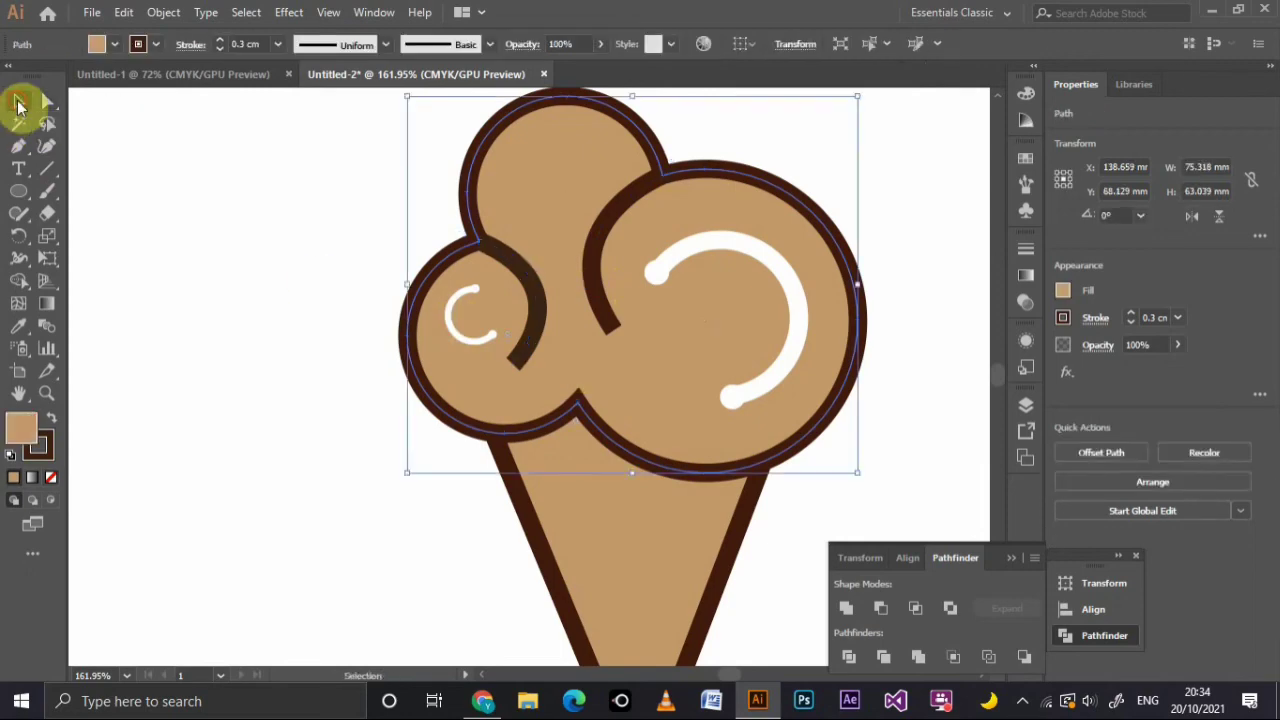
left_click(317, 477)
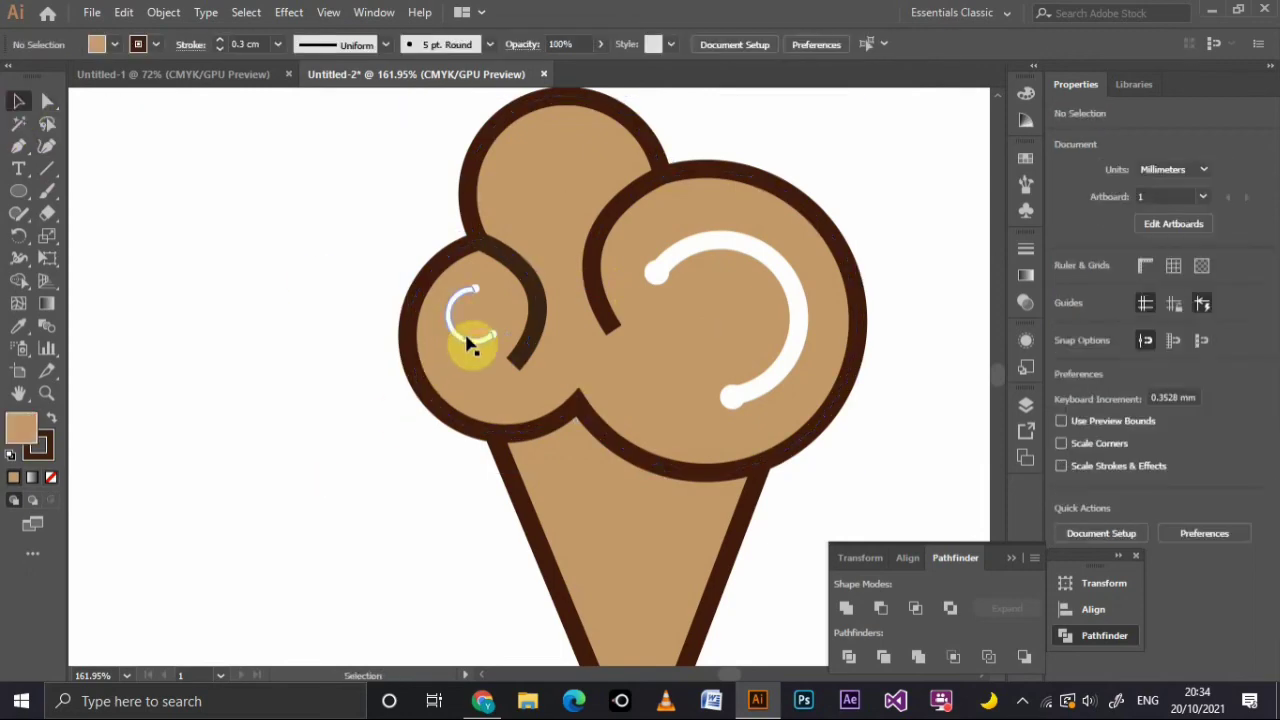
left_click(470, 343)
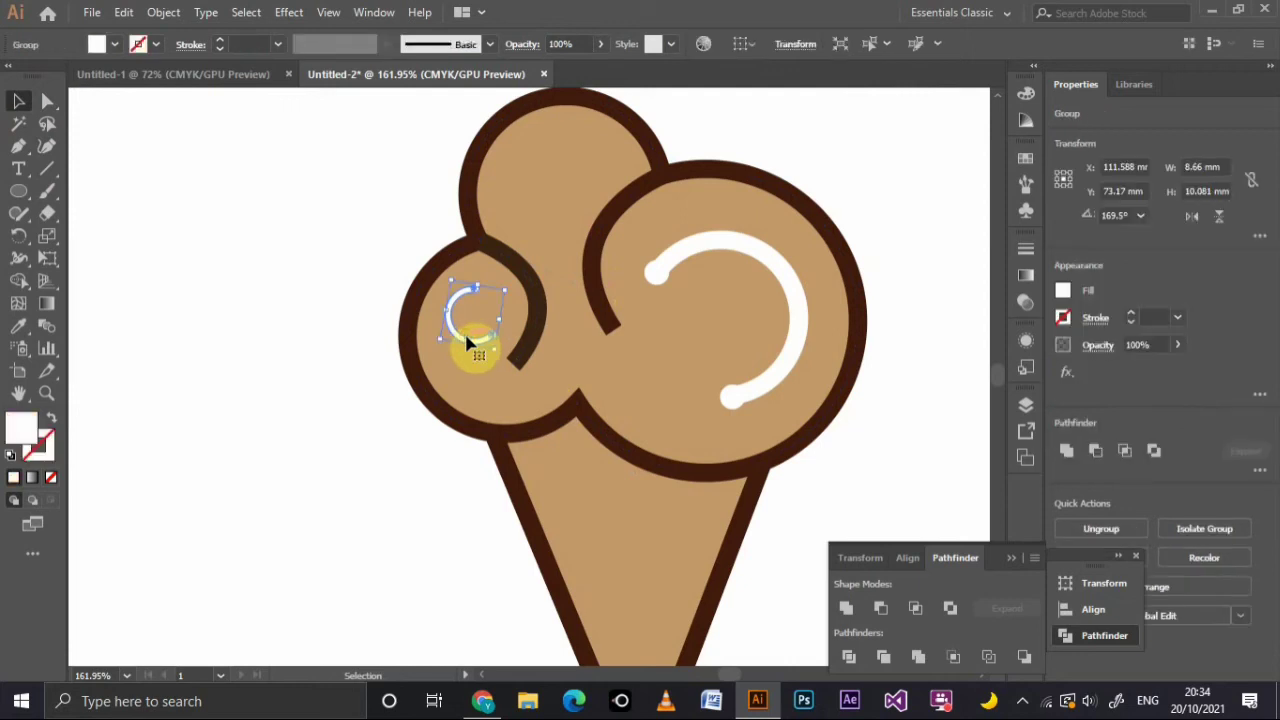
left_click(682, 403)
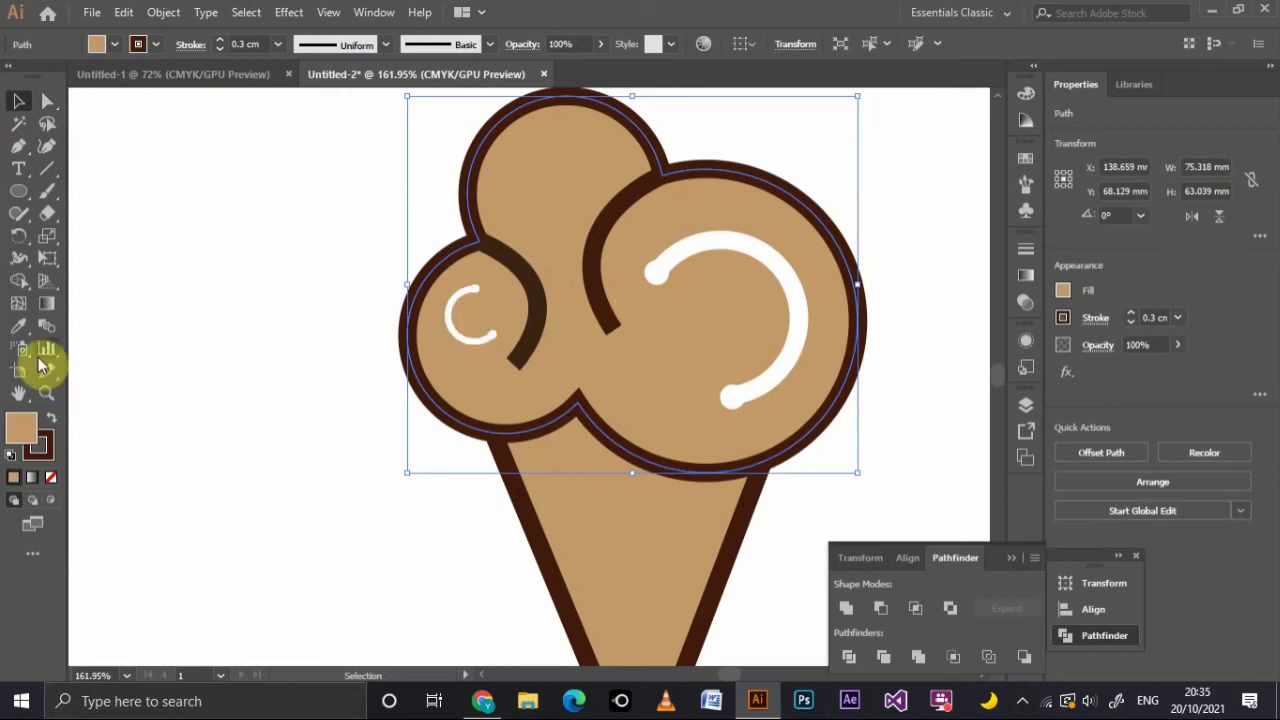
left_click(46, 393)
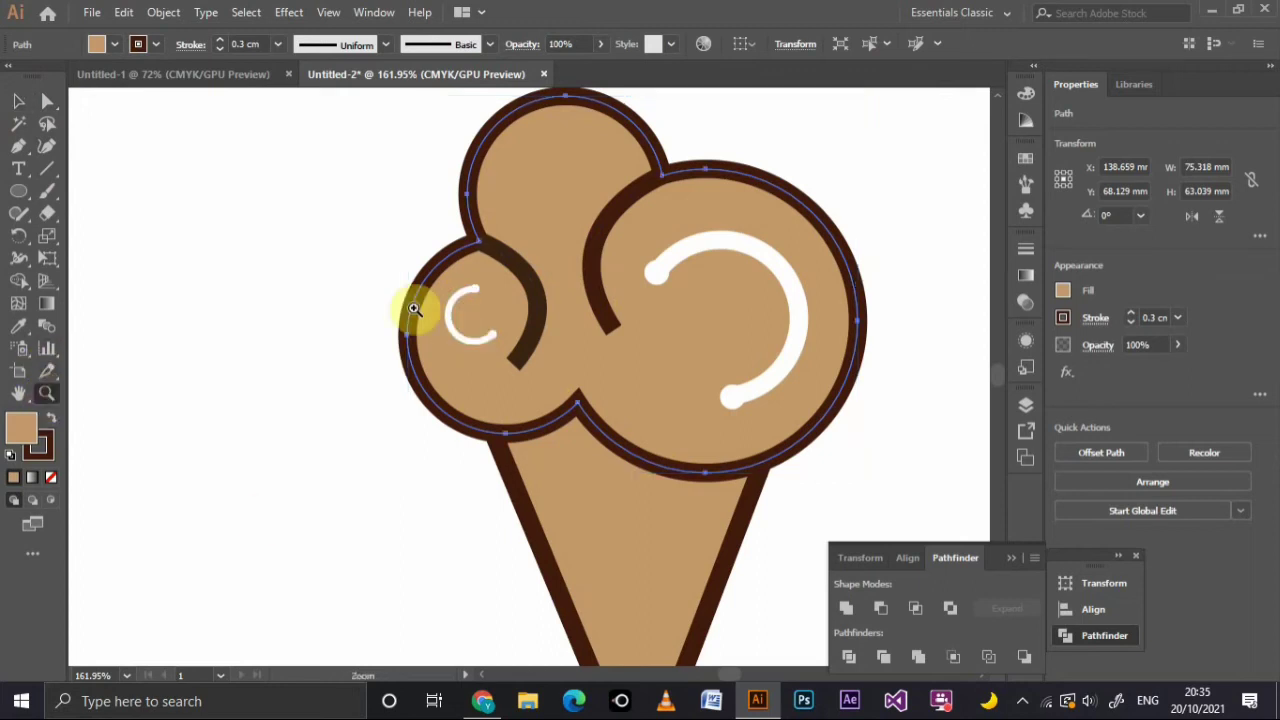
left_click(662, 273, "alt")
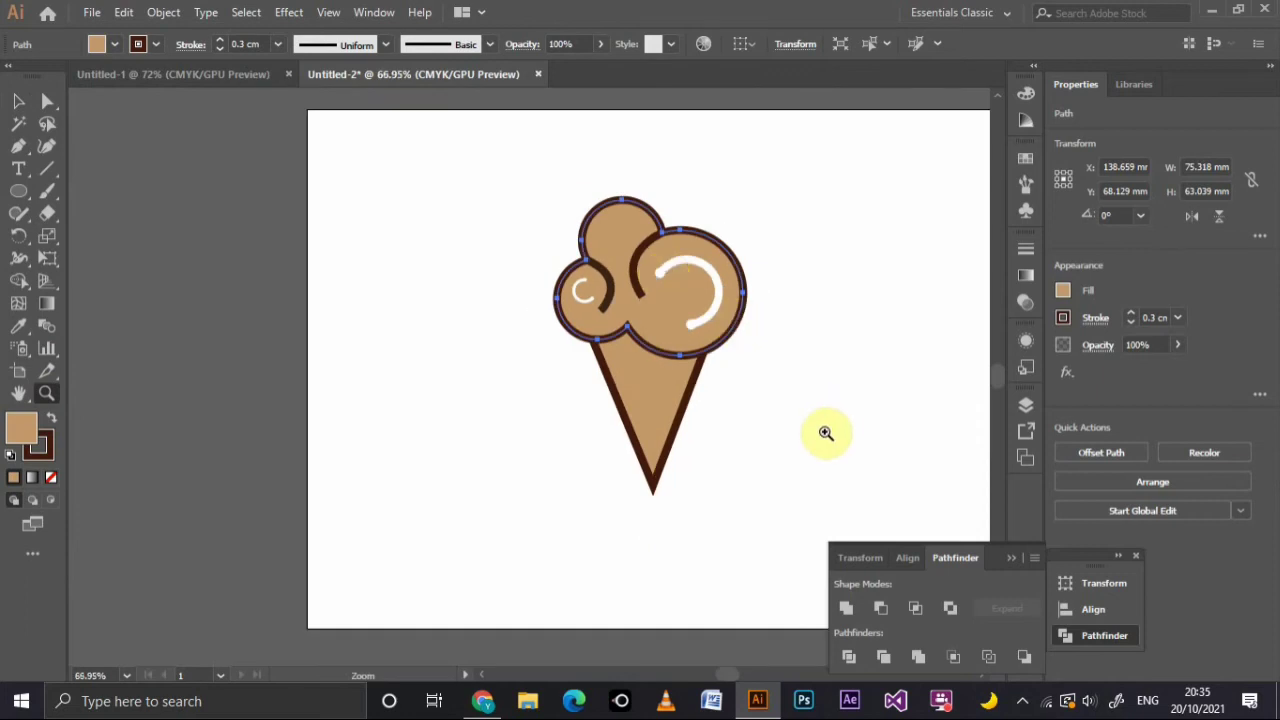
left_click_drag(823, 432, 829, 437)
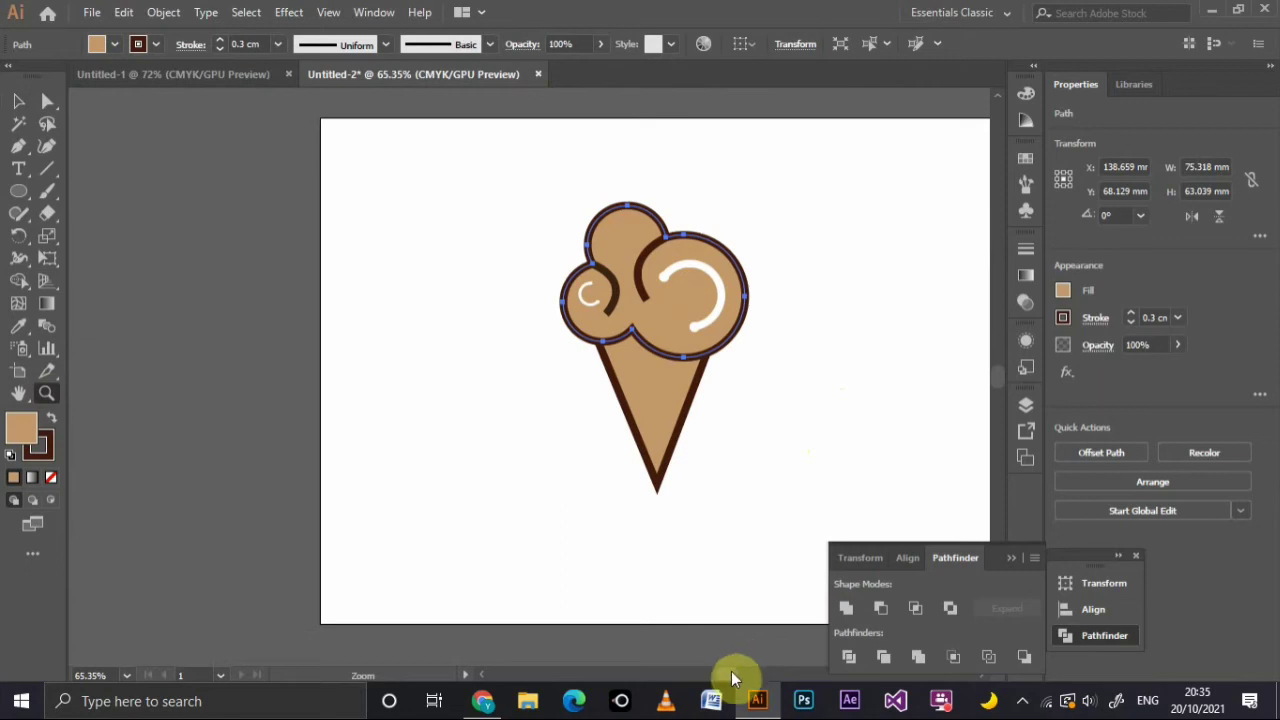
scroll(733, 679, "right", 2)
scroll(733, 679, "right", 2)
scroll(733, 679, "right", 2)
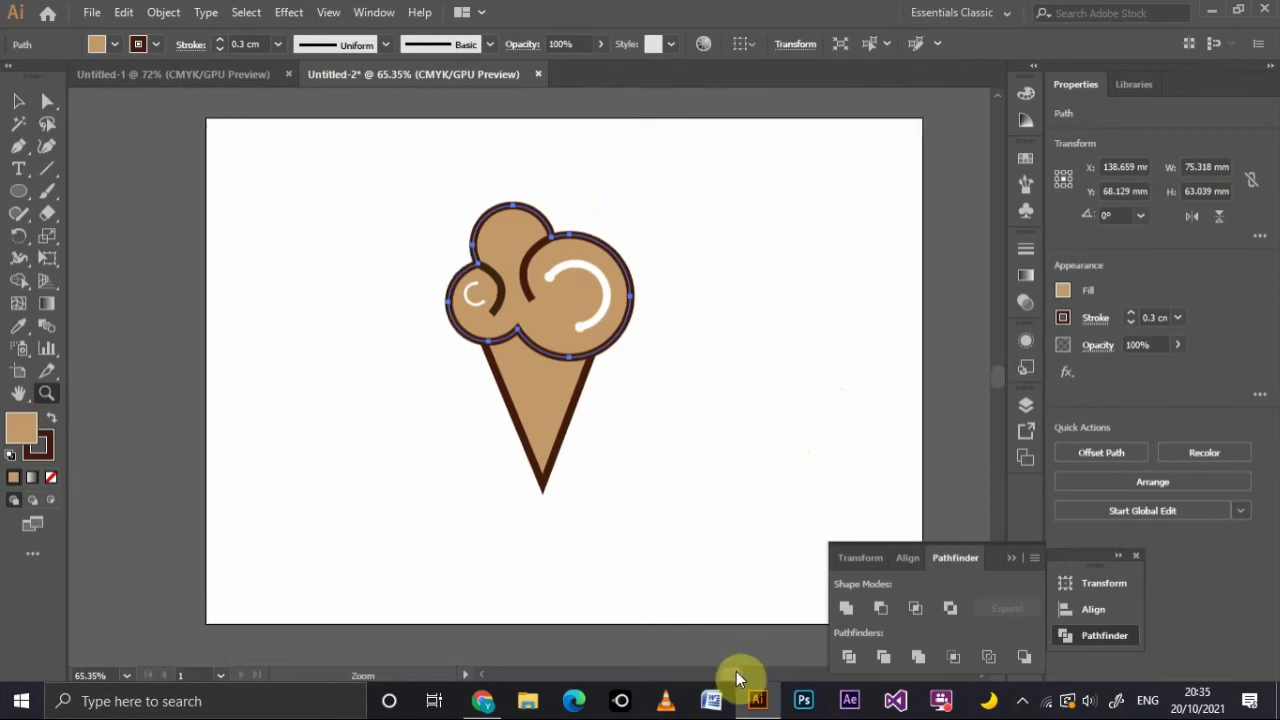
scroll(736, 679, "right", 2)
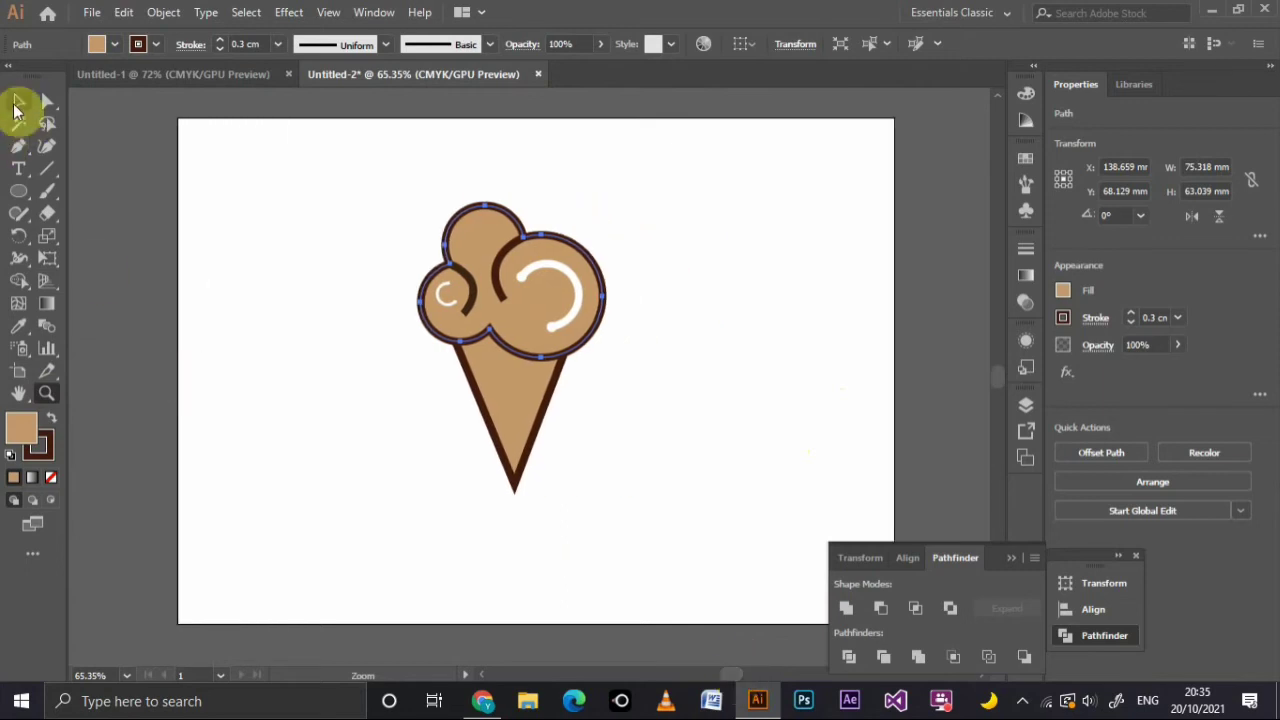
left_click(16, 102)
left_click(375, 430)
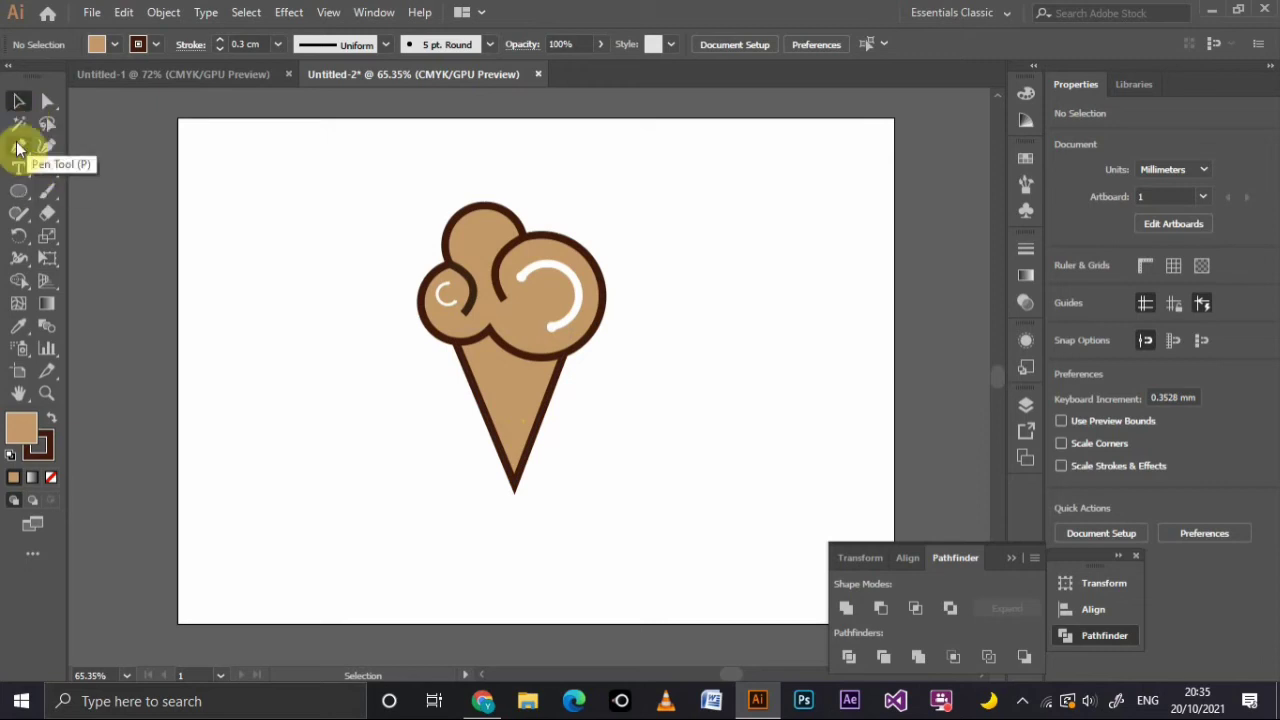
Draw a three-point V path with the Pen tool beside the ice cream
left_click(18, 147)
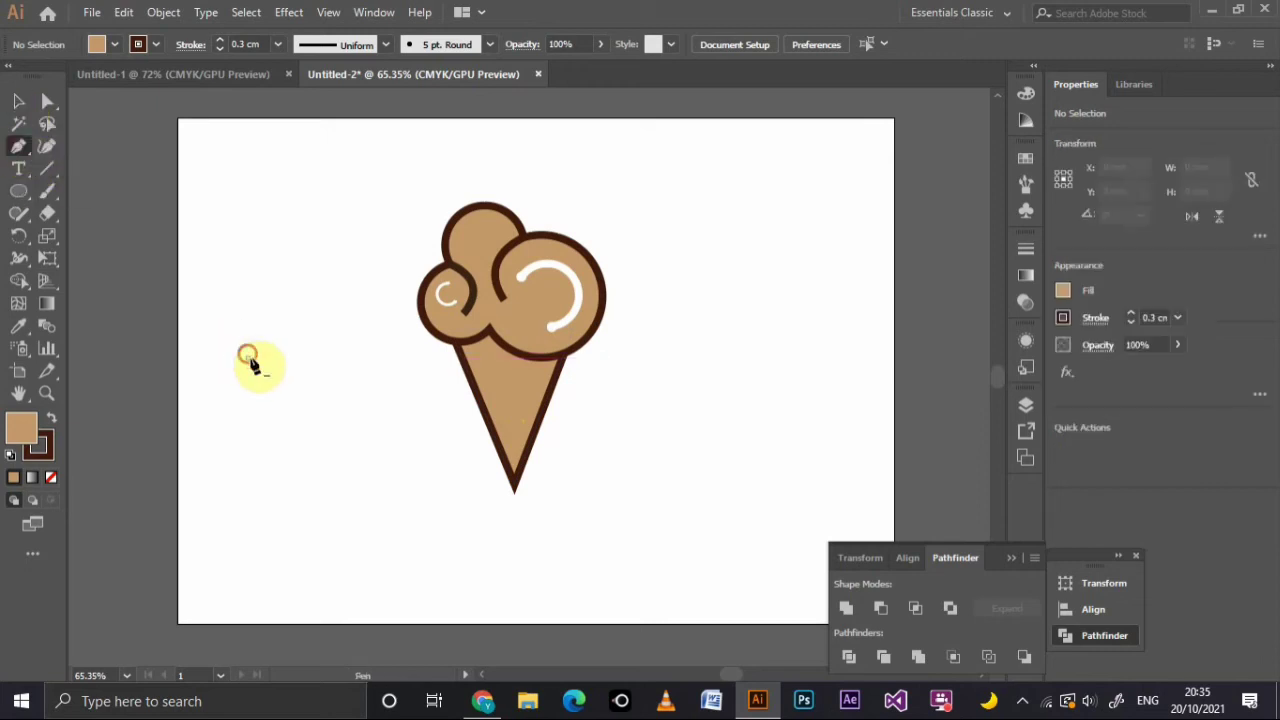
left_click(248, 358)
left_click(266, 390)
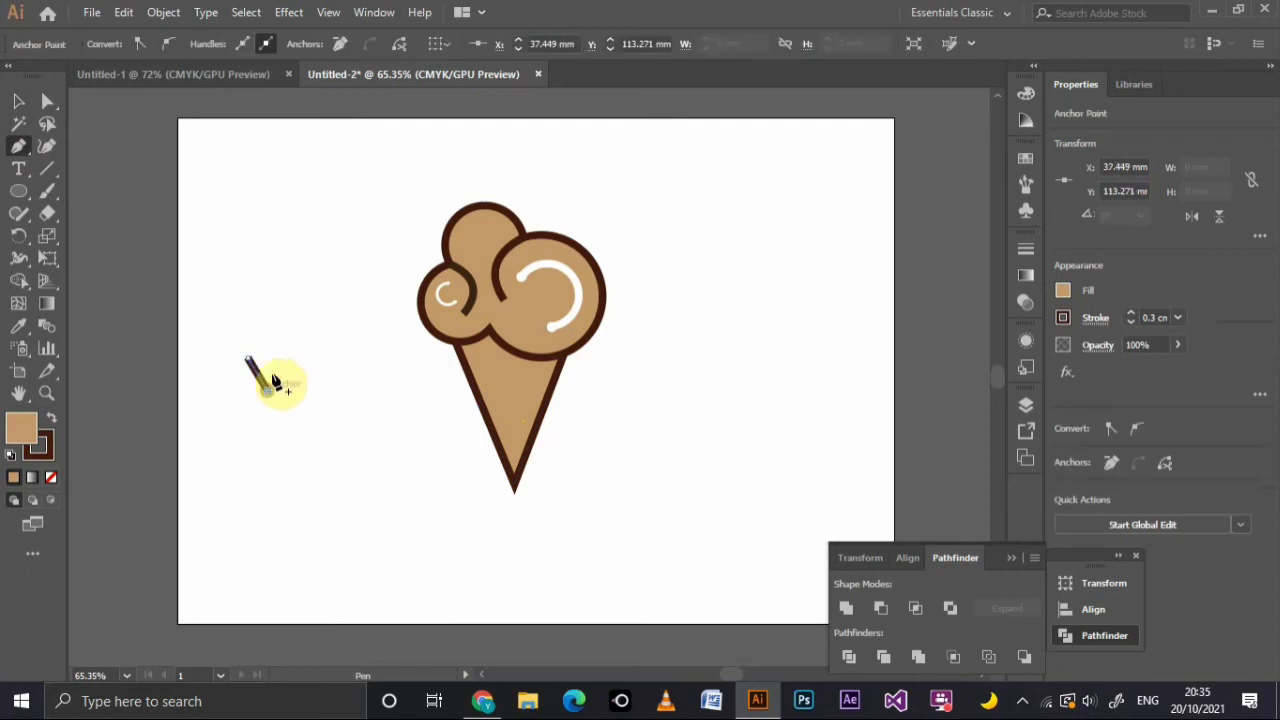
left_click(281, 357)
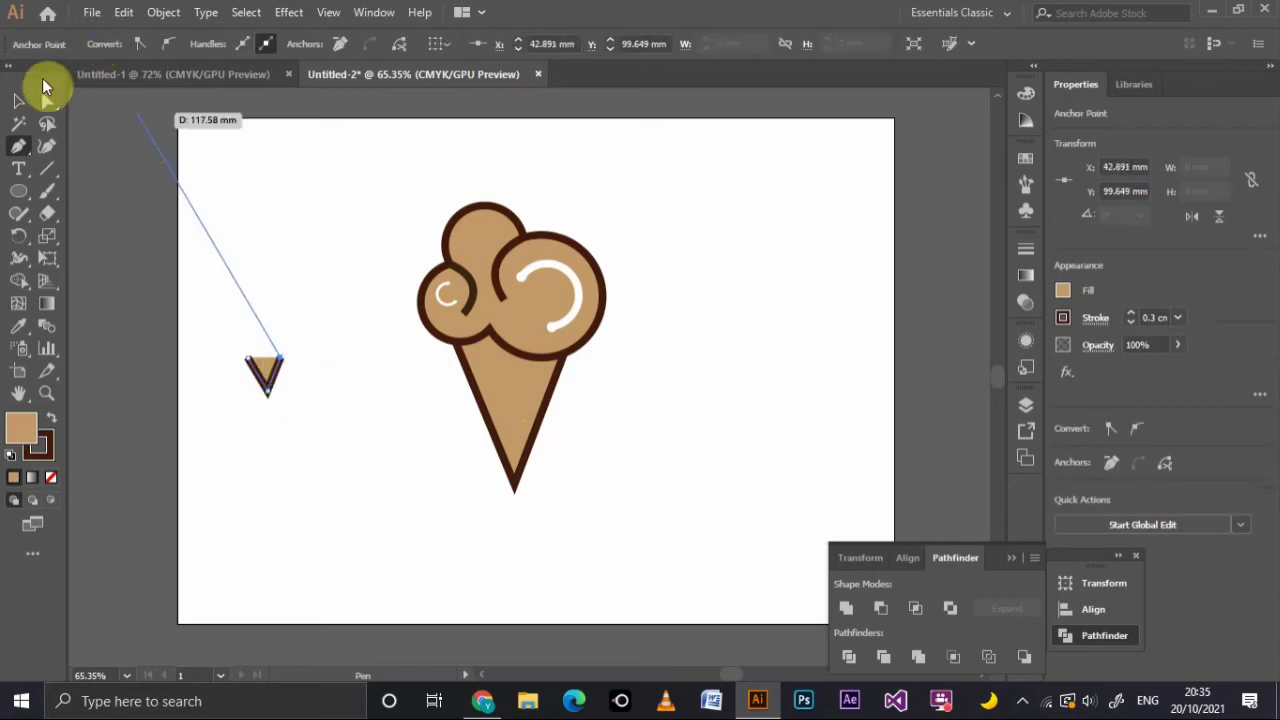
Set the V's fill to None so only its dark outline remains
left_click(20, 103)
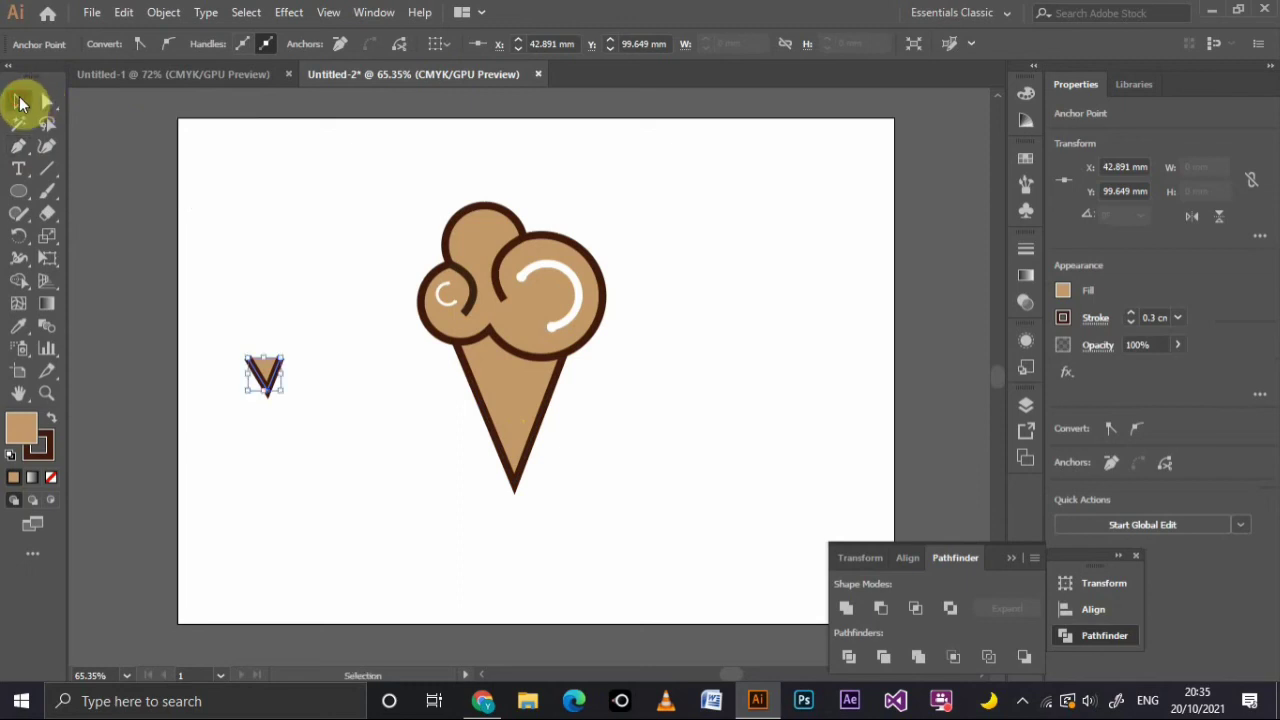
left_click(270, 373)
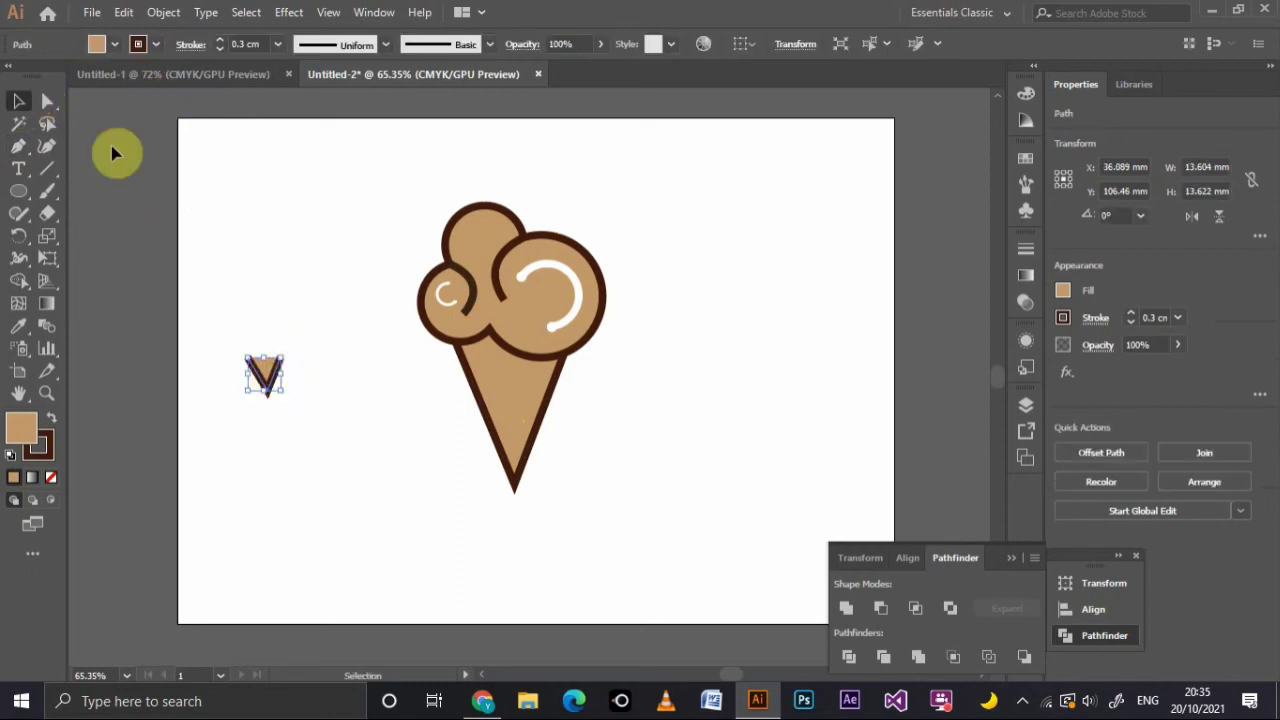
left_click(114, 43)
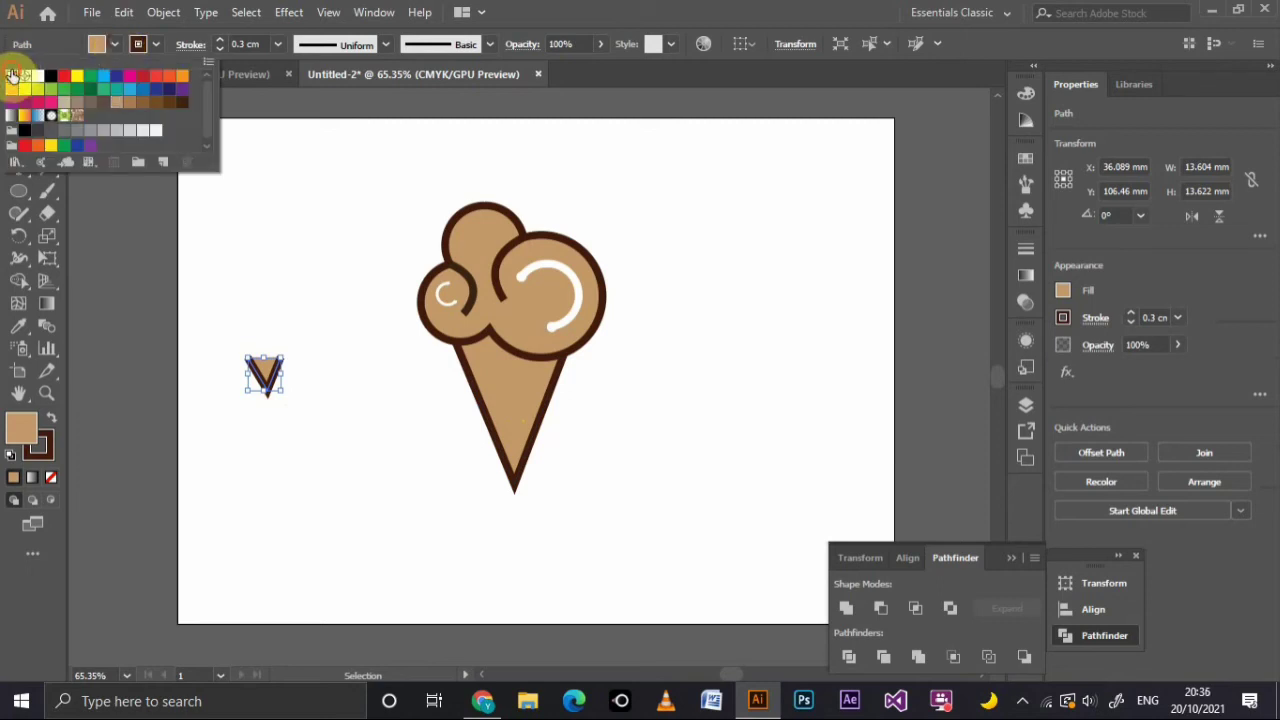
left_click(11, 75)
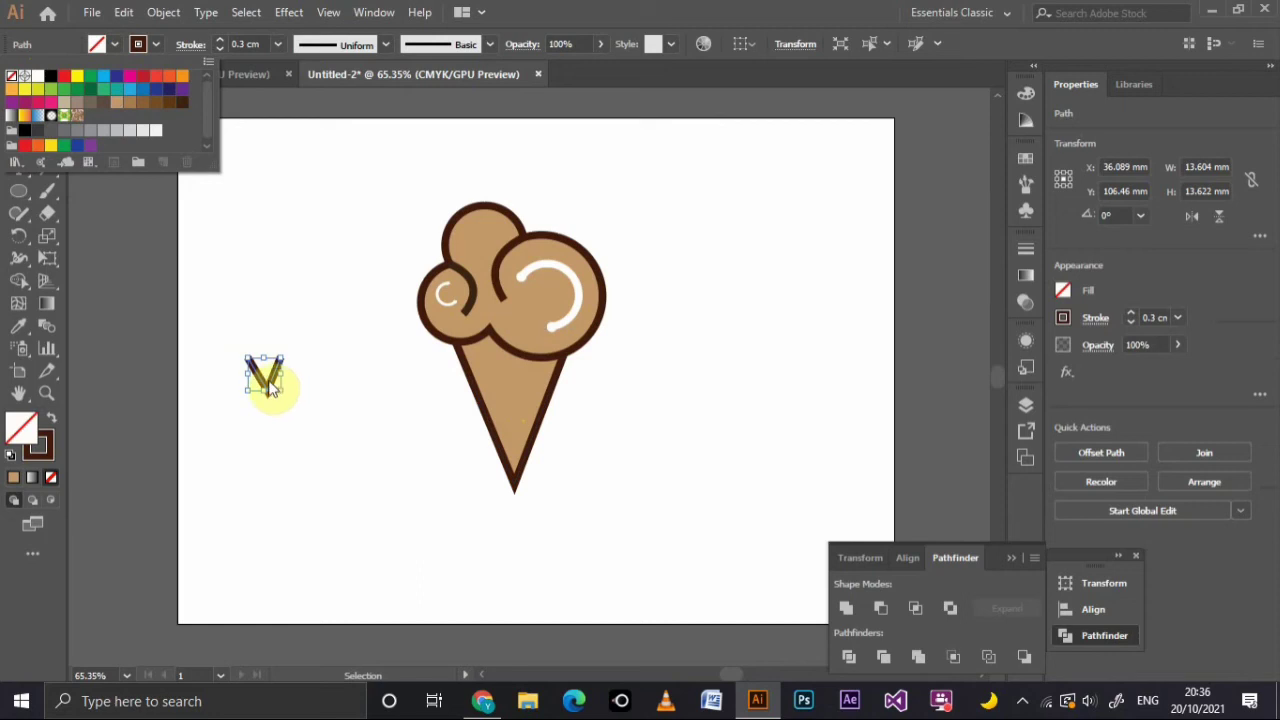
left_click(268, 388)
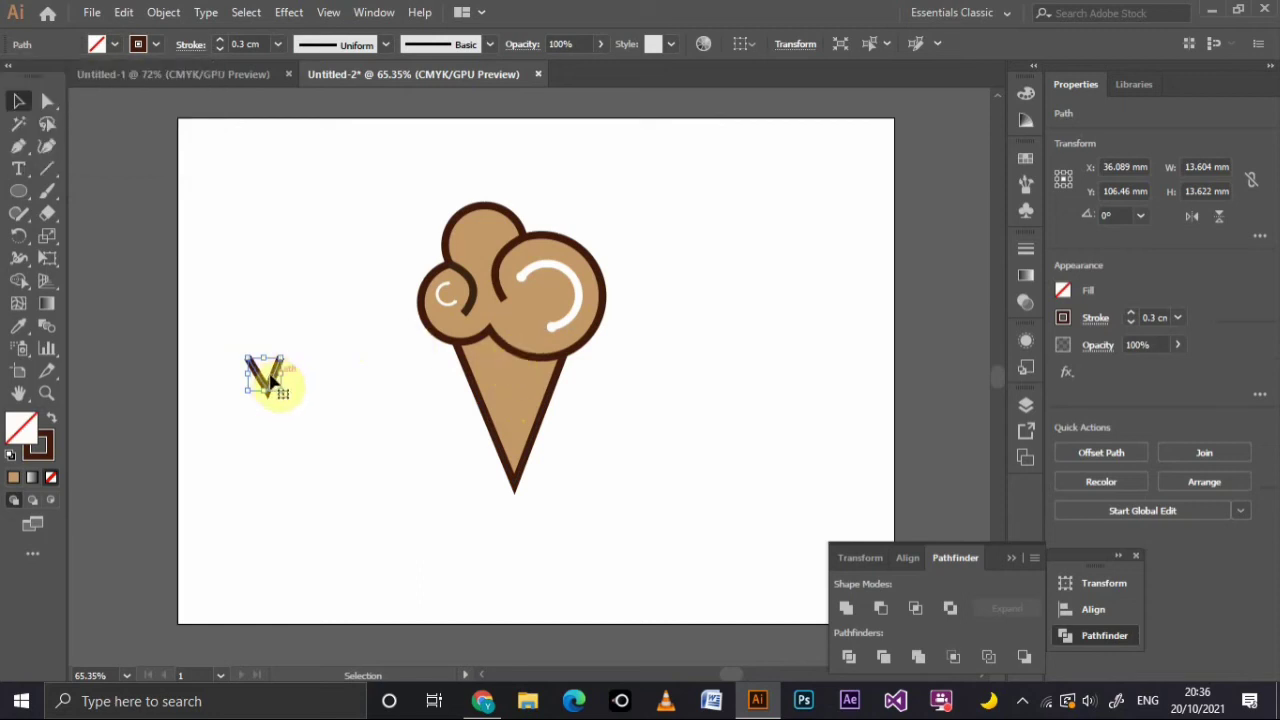
Move the V onto the upper cone, shrink it to about 8.26 × 8.27 mm, and zoom in
left_click_drag(270, 378, 502, 386)
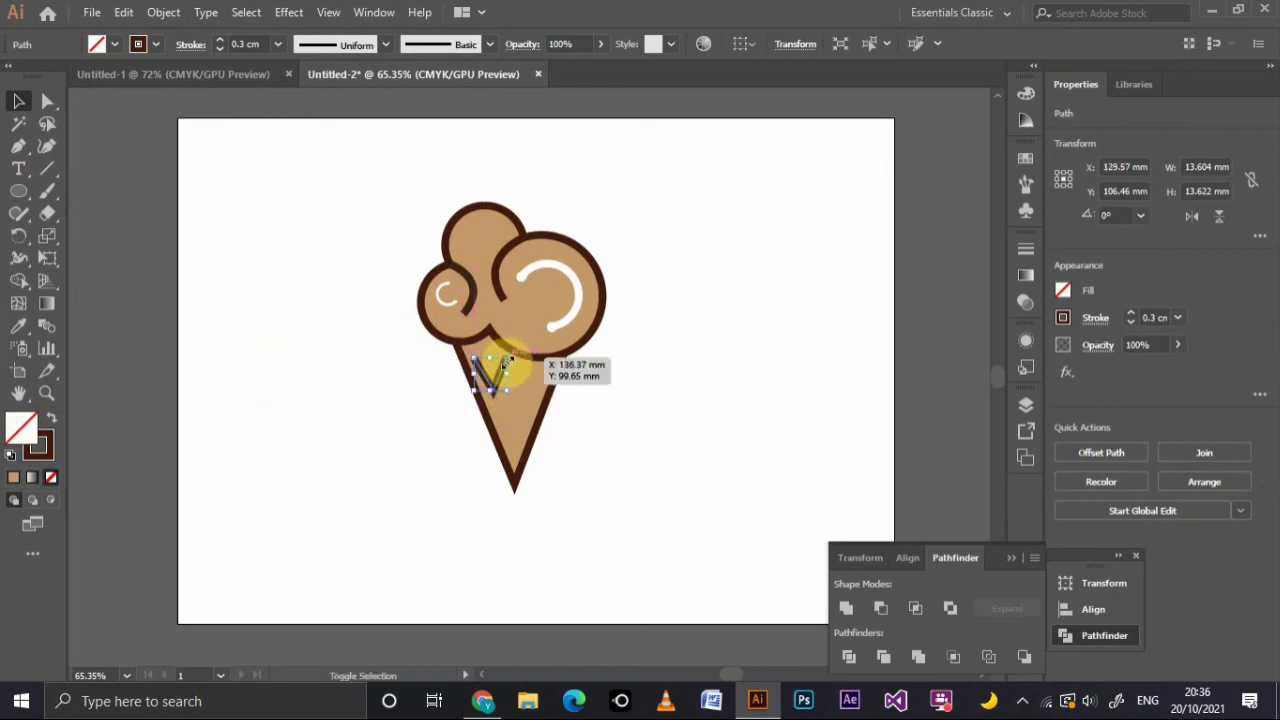
left_click_drag(507, 362, 510, 376)
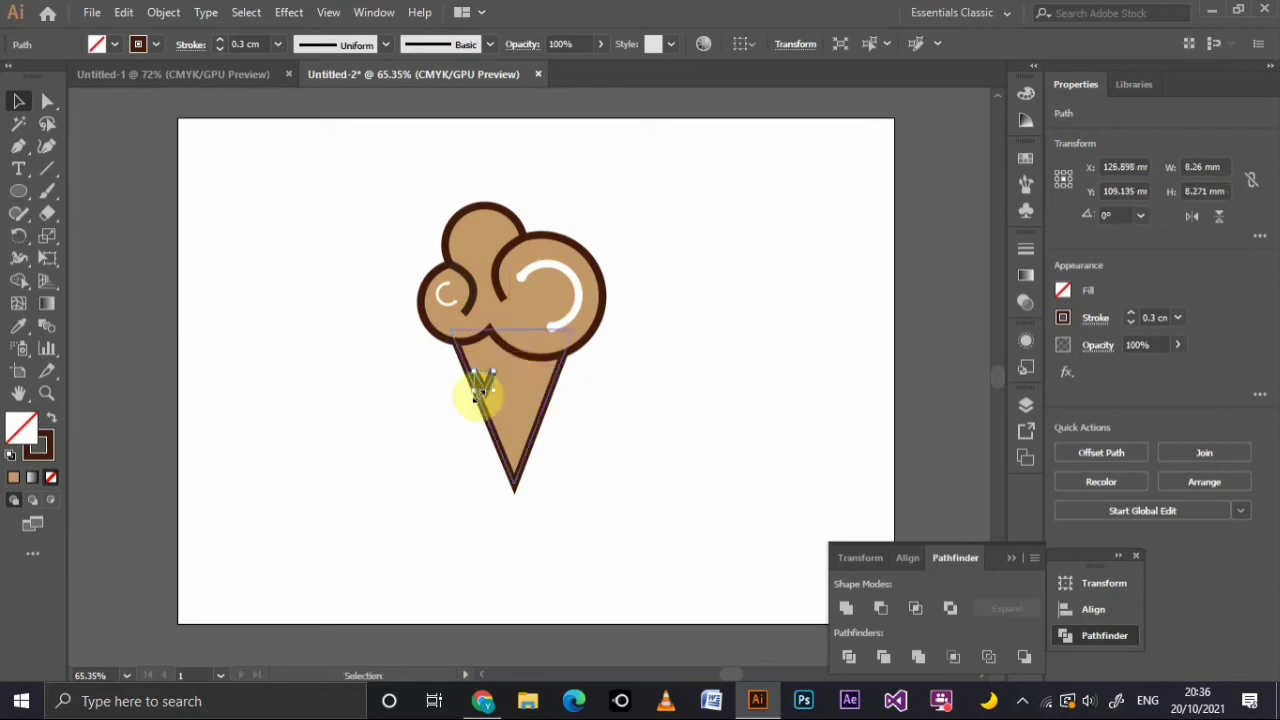
left_click(440, 421)
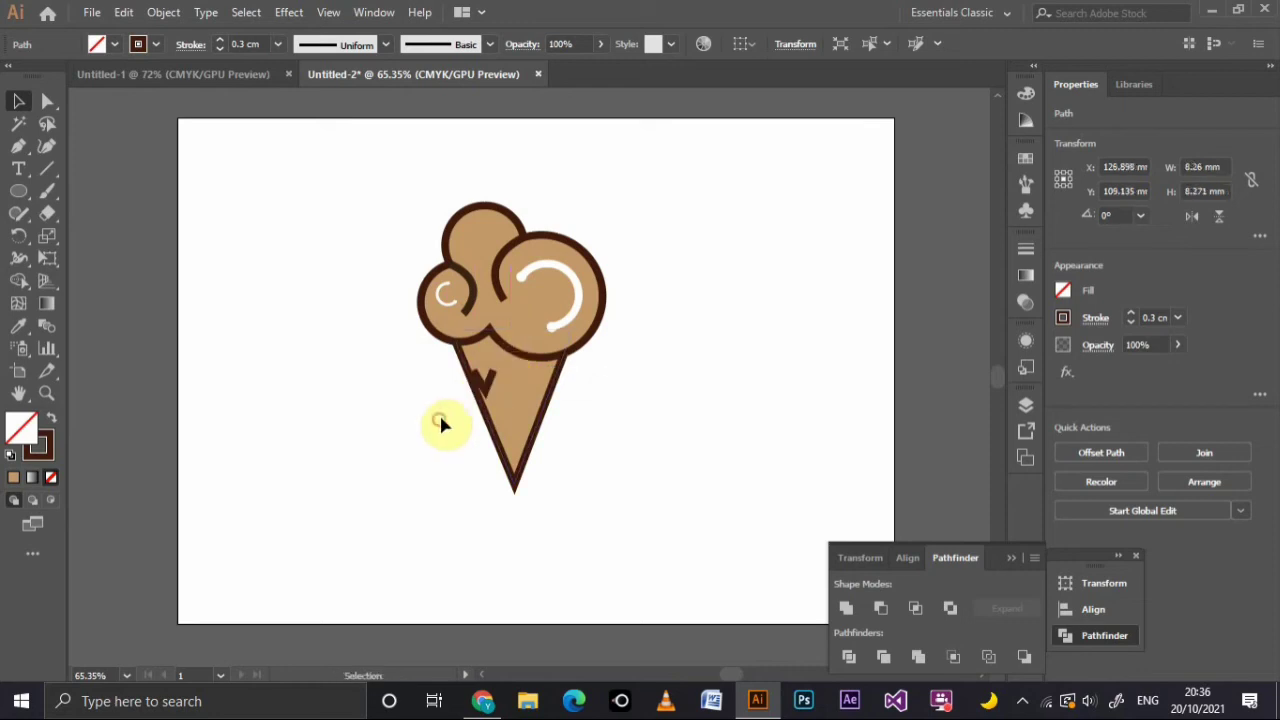
left_click(489, 394)
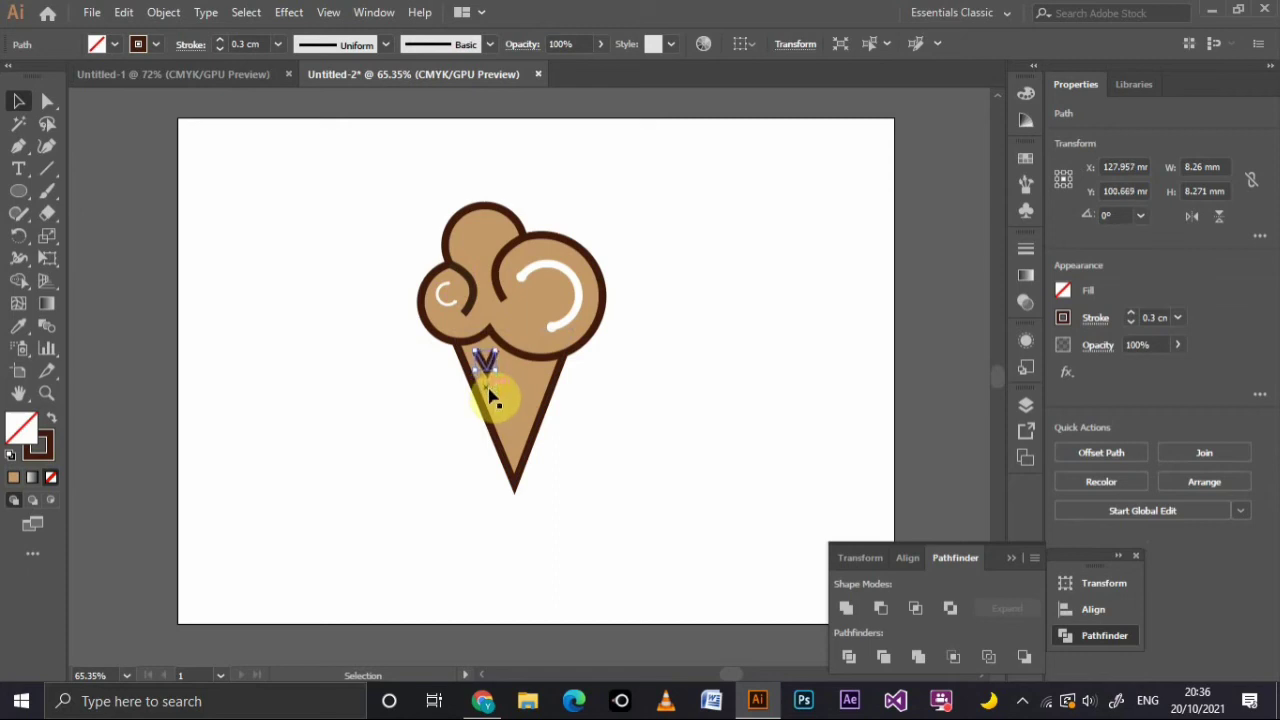
left_click(46, 393)
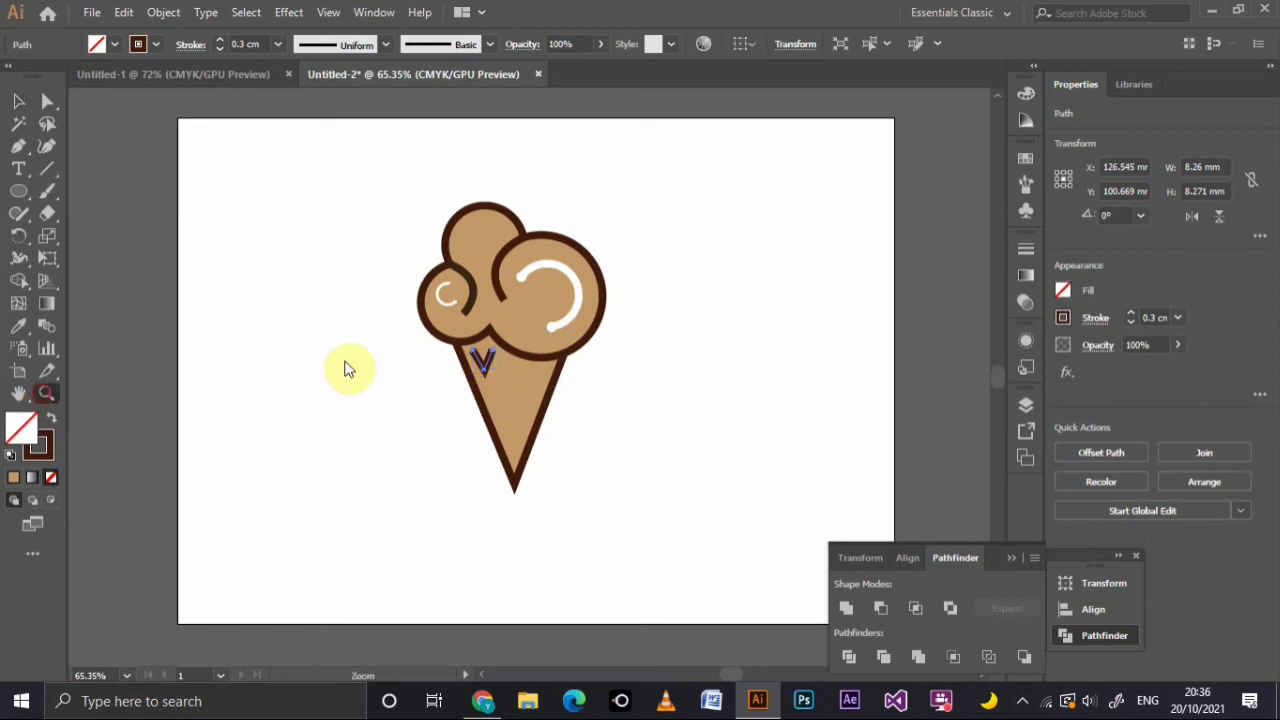
left_click(490, 342)
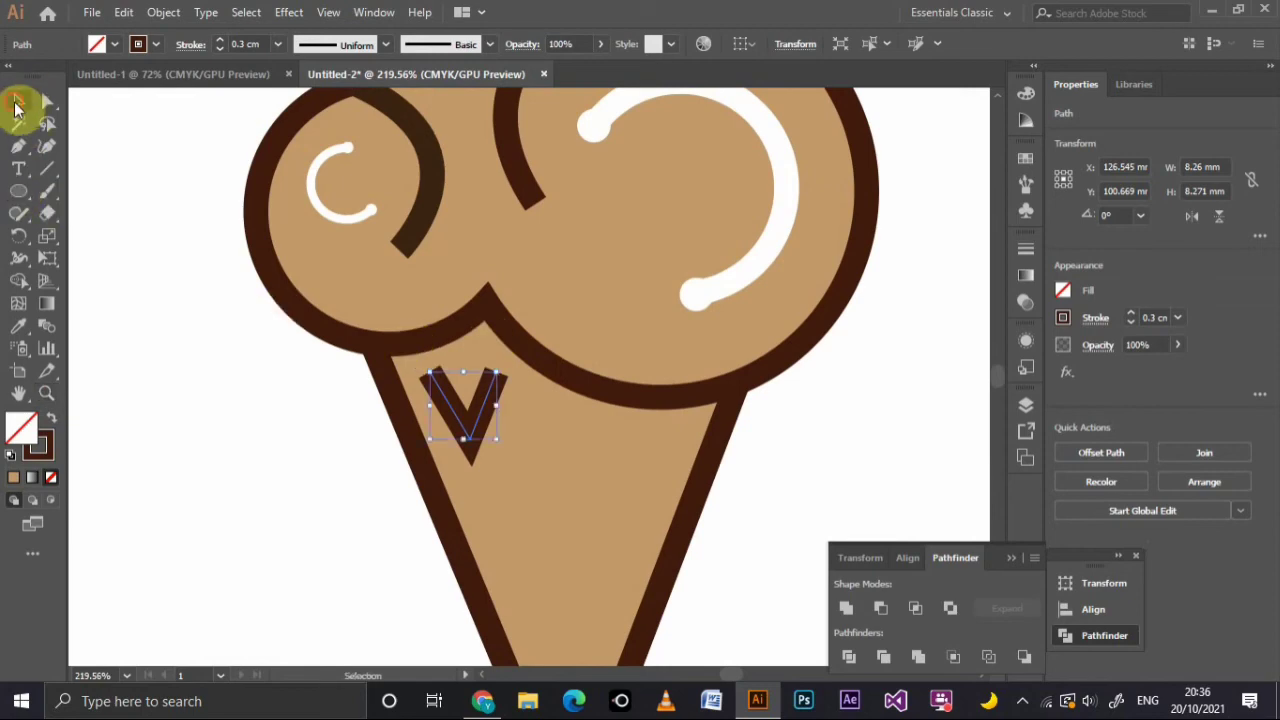
Reposition the V on the cone and copy it lower, undoing an accidental cone move
left_click(316, 541)
left_click(473, 427)
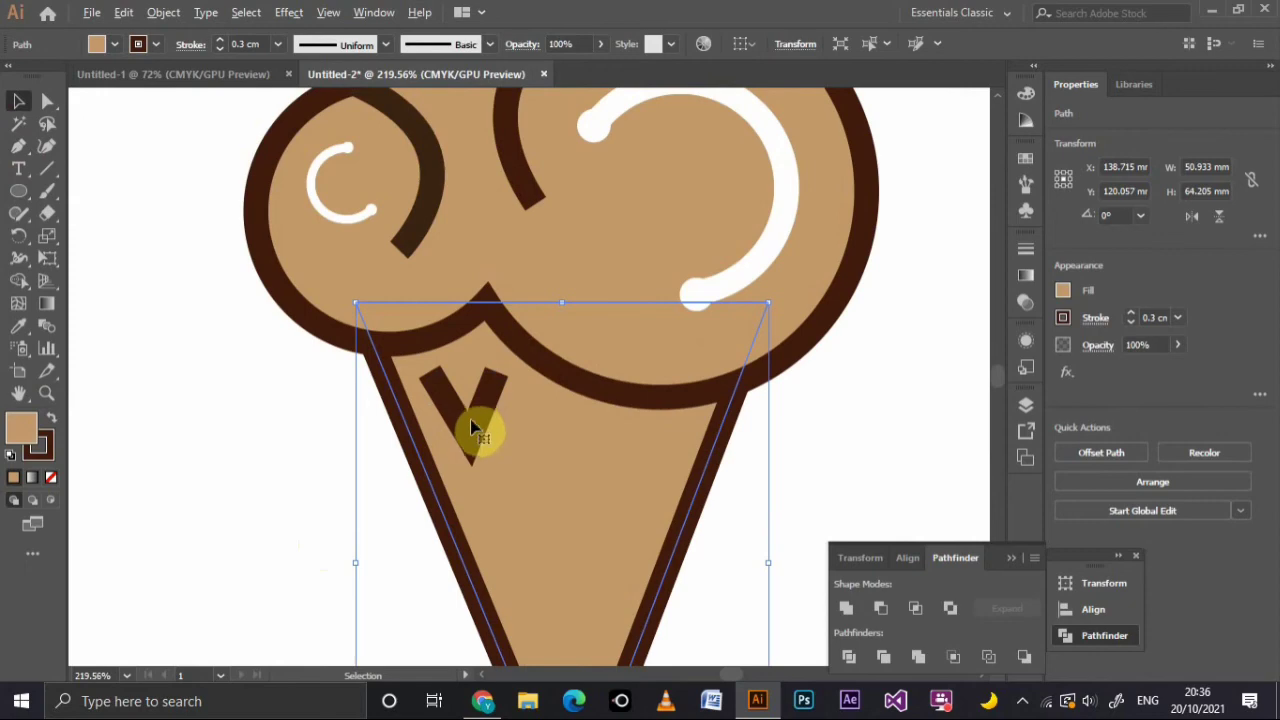
left_click(266, 460)
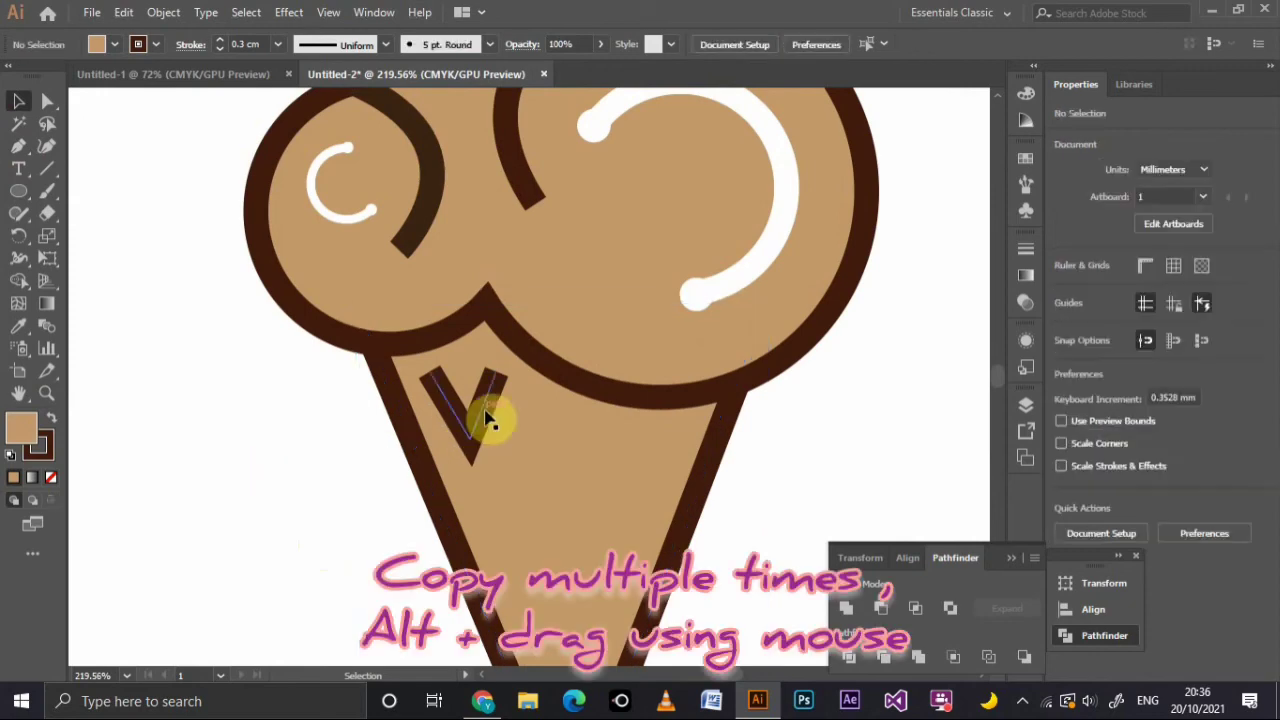
left_click(488, 418)
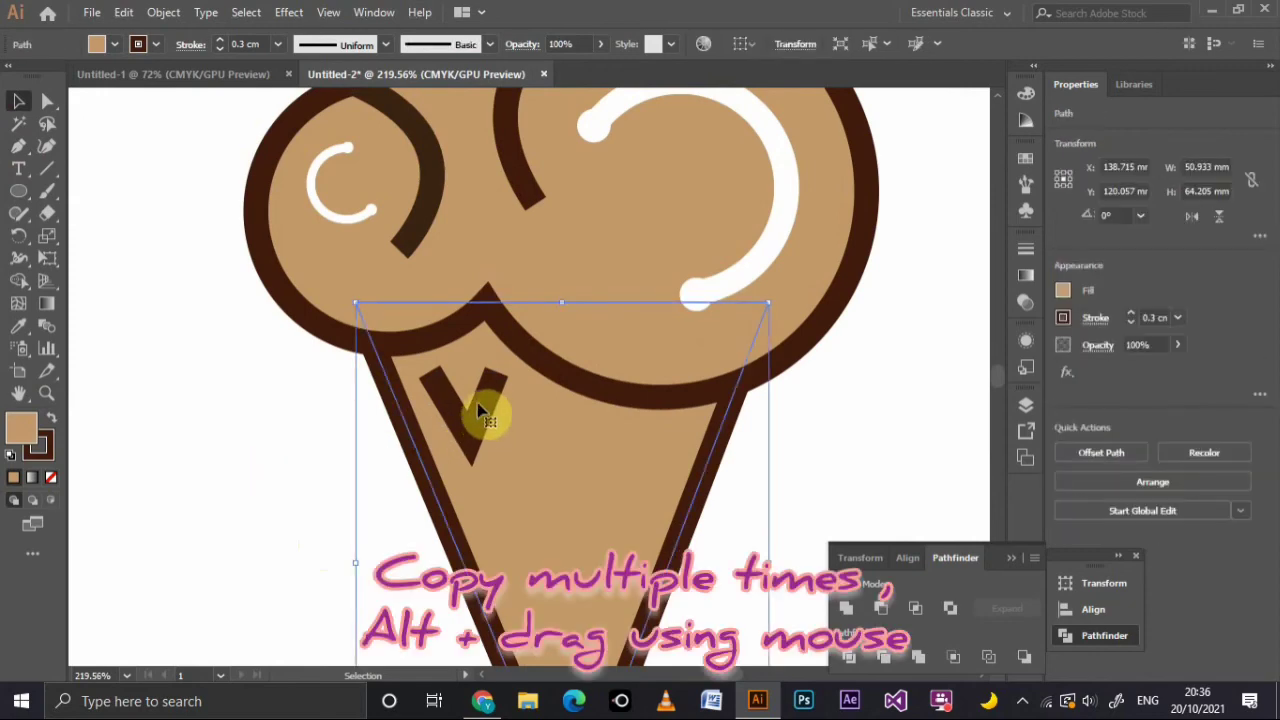
left_click_drag(478, 410, 497, 383)
left_click(497, 383)
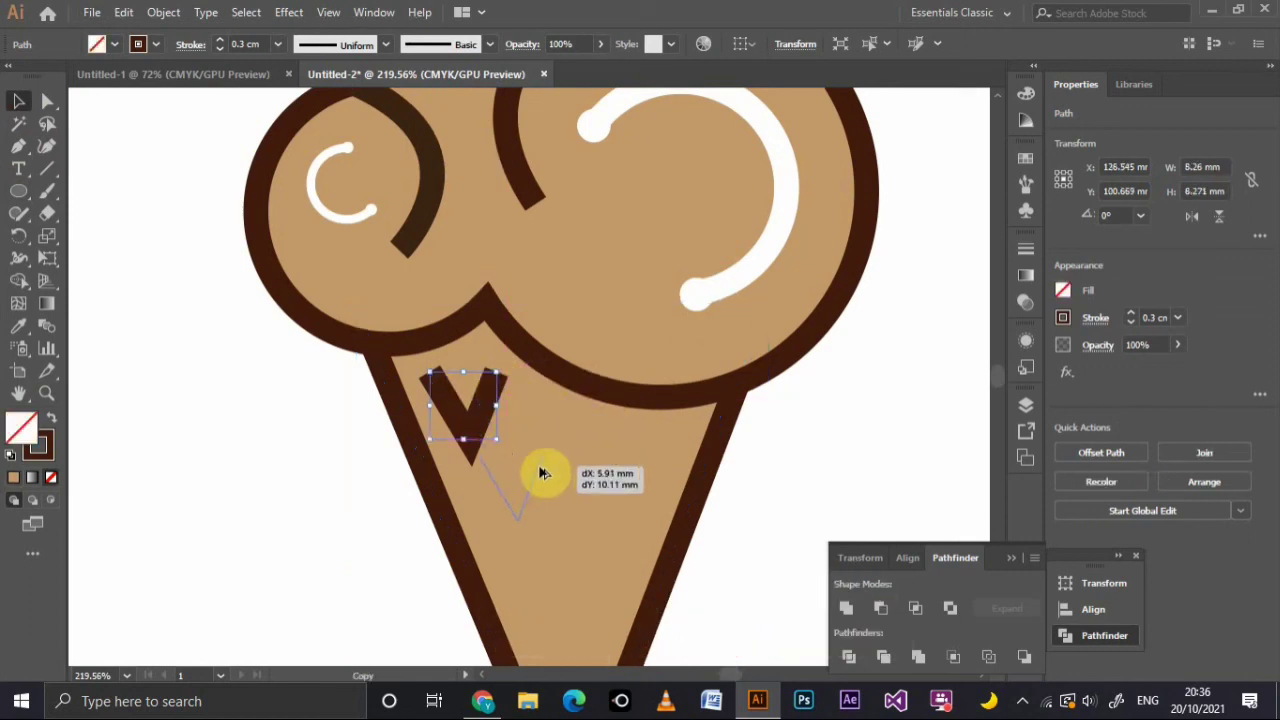
mouse_move(500, 393)
left_mouse_down()
mouse_move(540, 492)
mouse_move(523, 508)
left_mouse_up()
left_click(523, 508)
key("a")
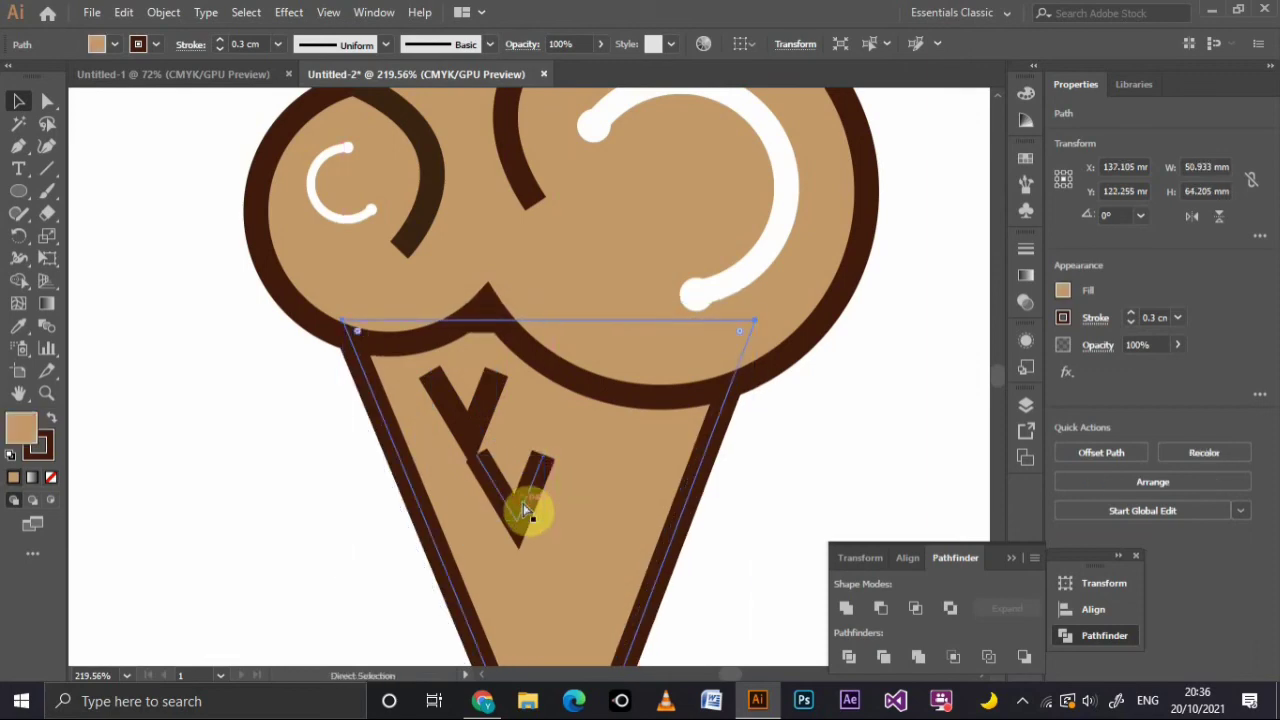
key("ctrl+z")
Nudge the lower and upper V chevrons into alignment with the arrow keys
left_click(545, 468)
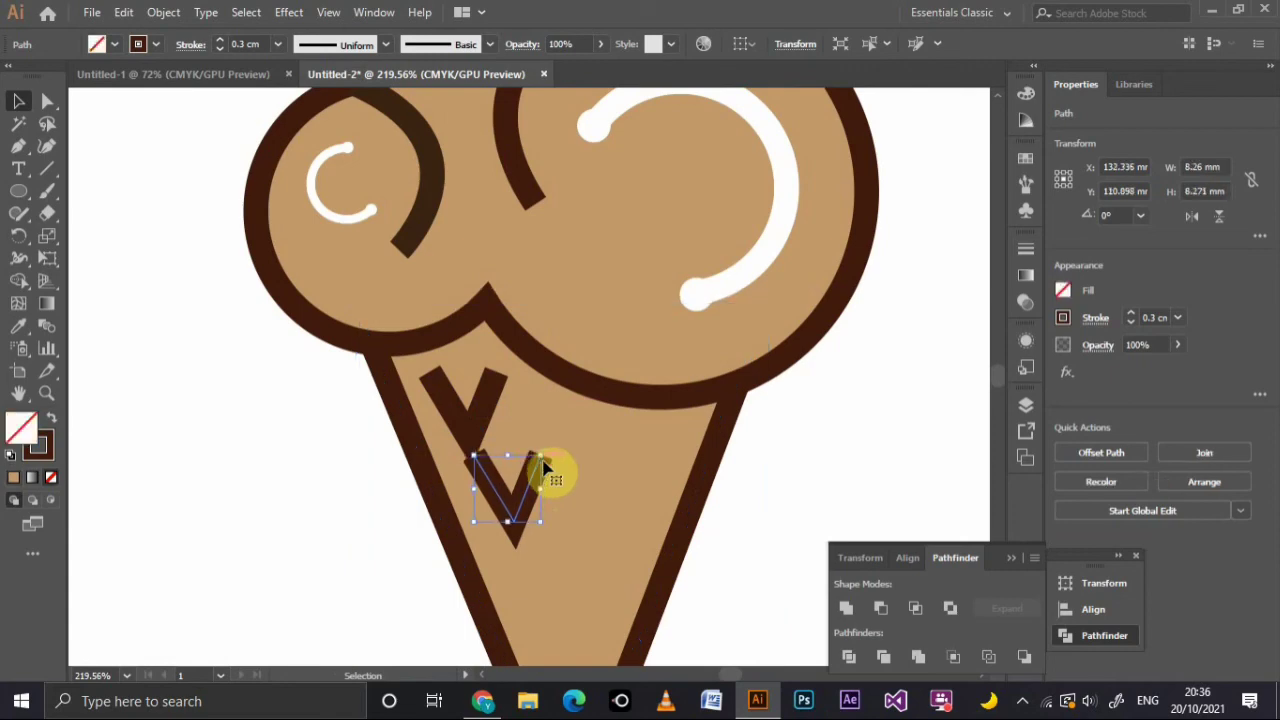
key("Left")
key("Left")
key("Left")
key("Right")
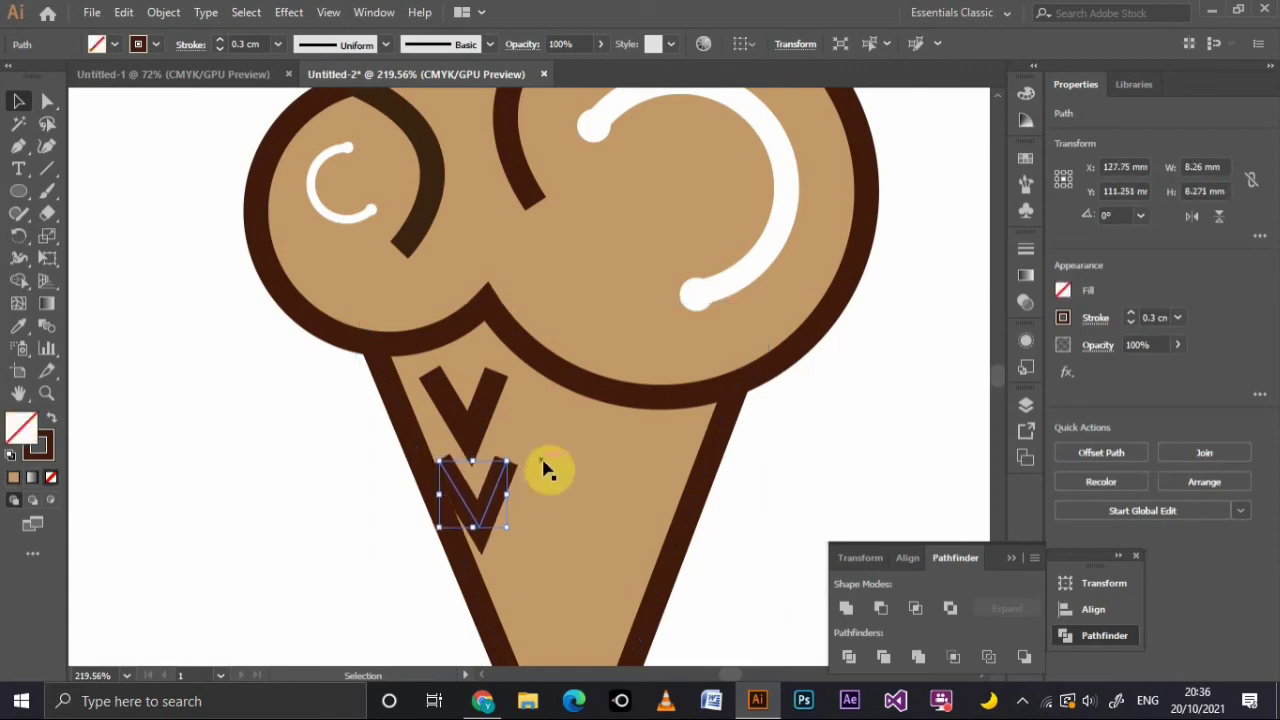
key("Right")
key("Down")
key("Down")
key("Right")
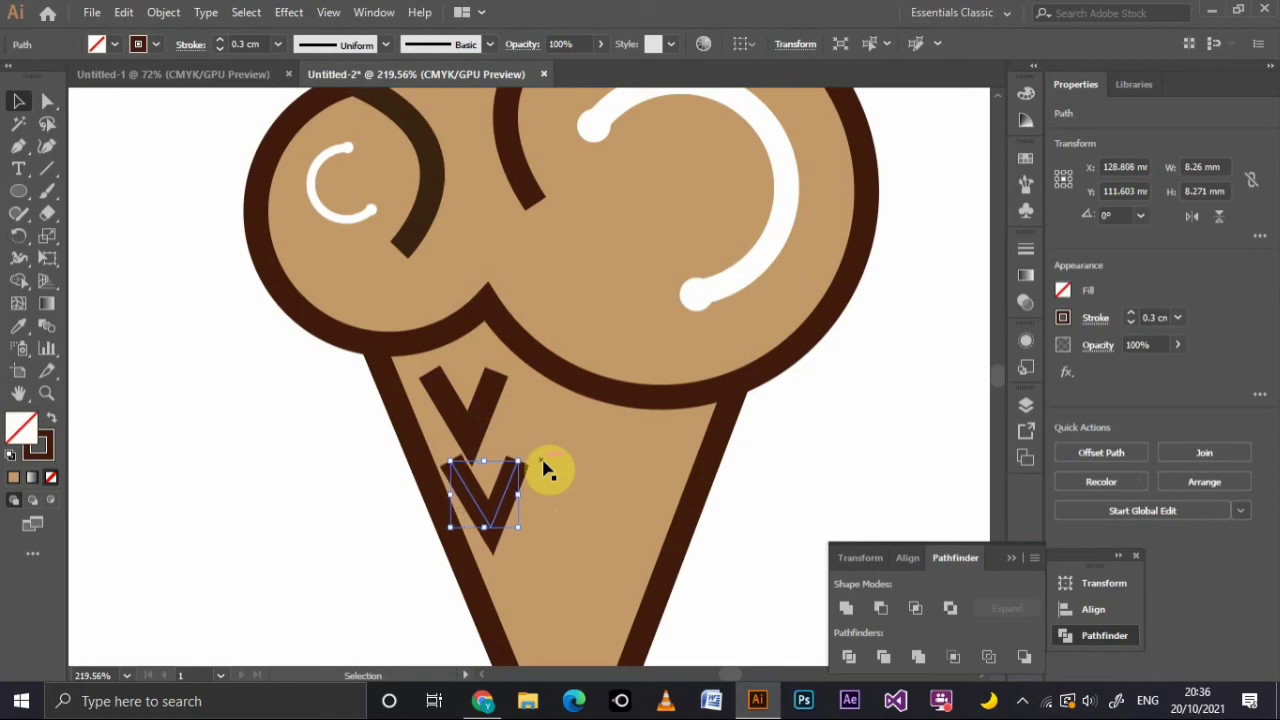
left_click(483, 418)
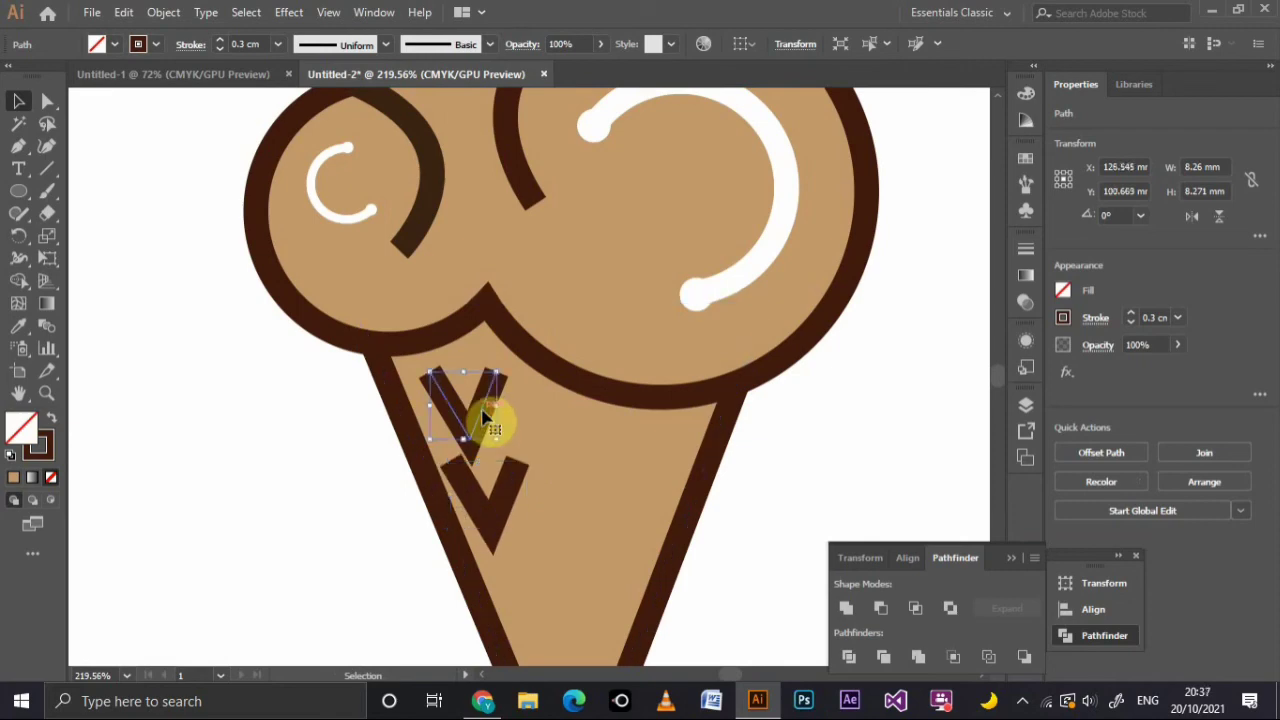
key("Right")
key("Right")
key("Right")
key("Right")
key("Right")
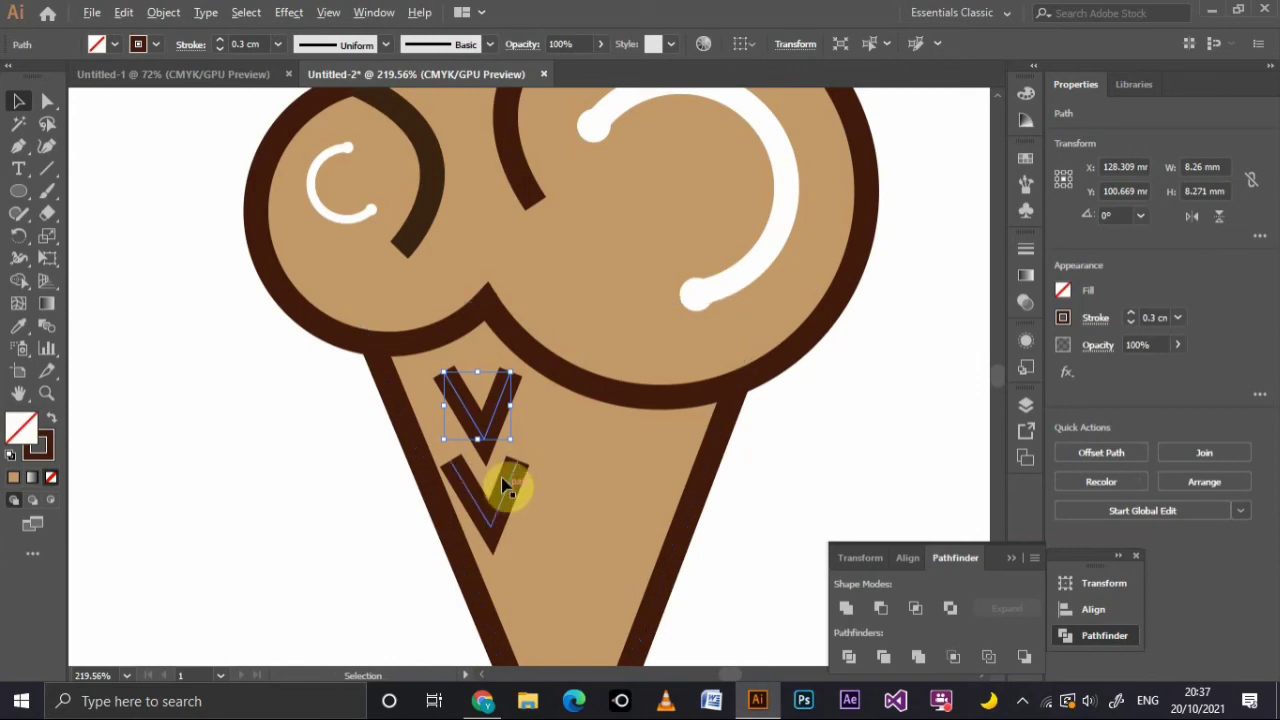
Copy a chevron to the cone's right side, raise the middle one, and tilt the lower-left one
mouse_move(497, 421)
left_mouse_down()
mouse_move(606, 480)
mouse_move(588, 572)
mouse_move(592, 547)
mouse_move(597, 623)
left_mouse_up()
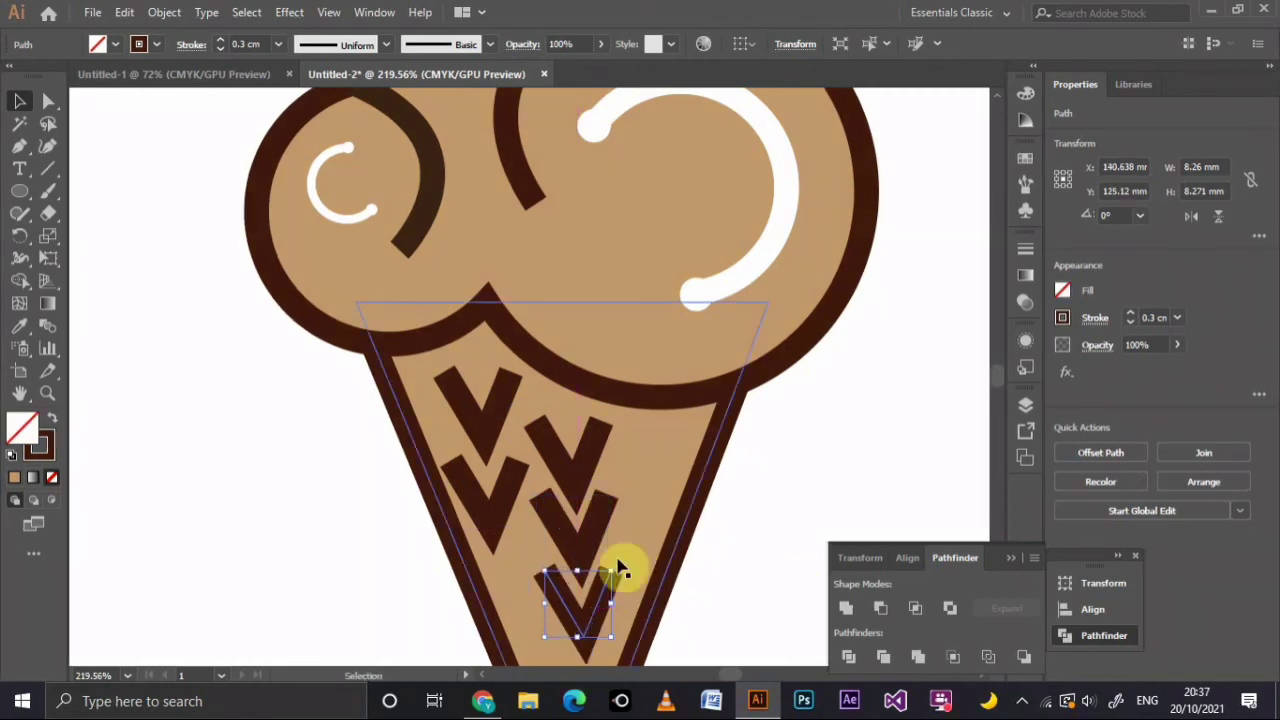
left_click_drag(595, 548, 685, 515)
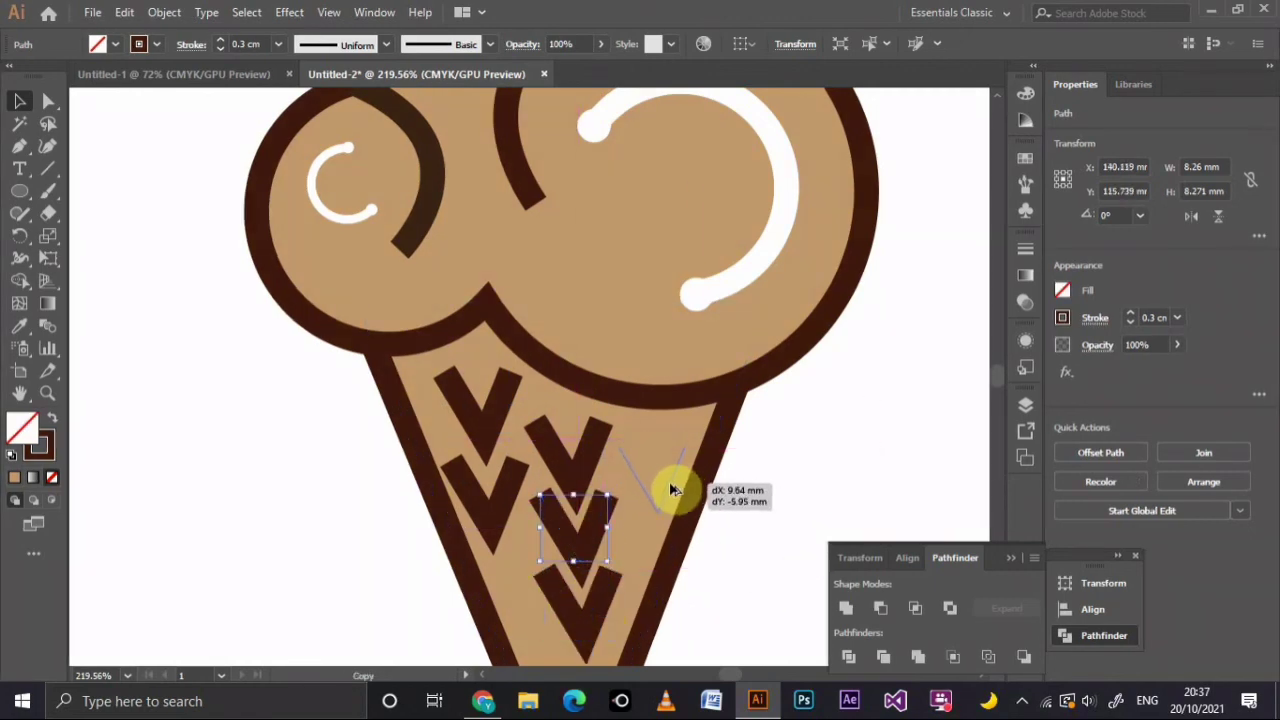
left_click(571, 449)
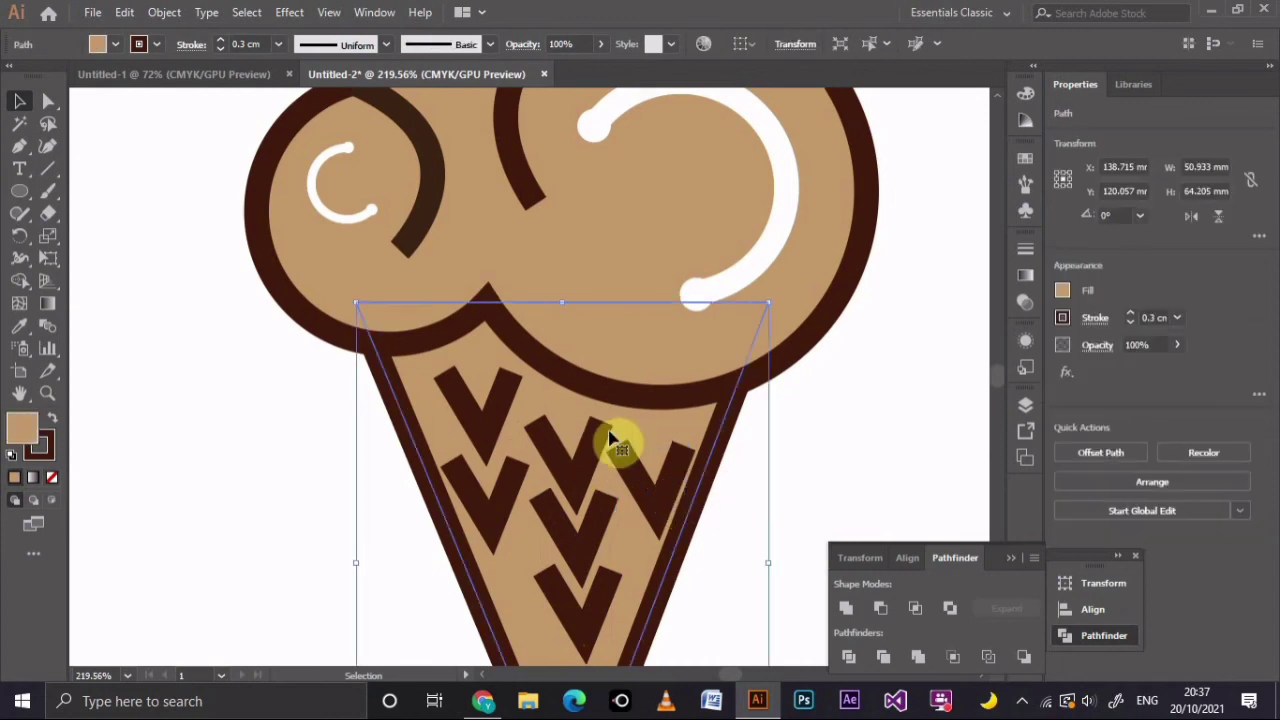
left_click_drag(600, 435, 606, 421)
left_click(470, 515)
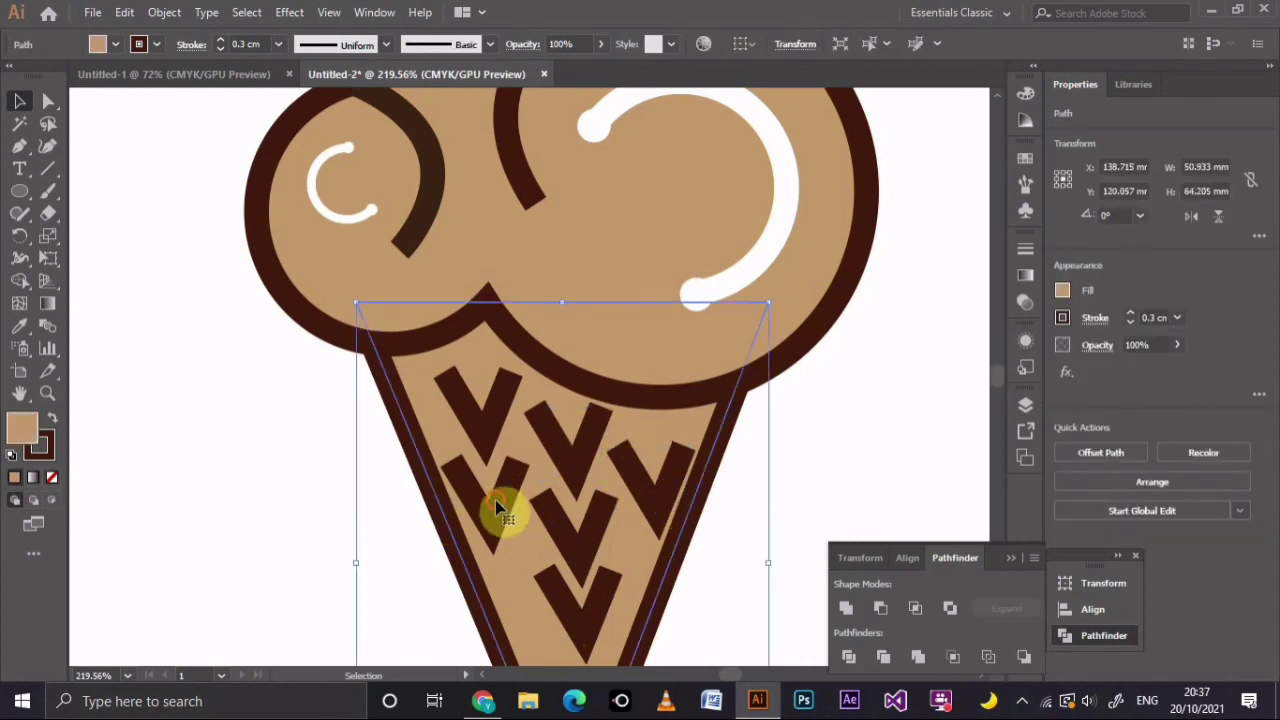
left_click_drag(528, 458, 530, 443)
left_click(766, 468)
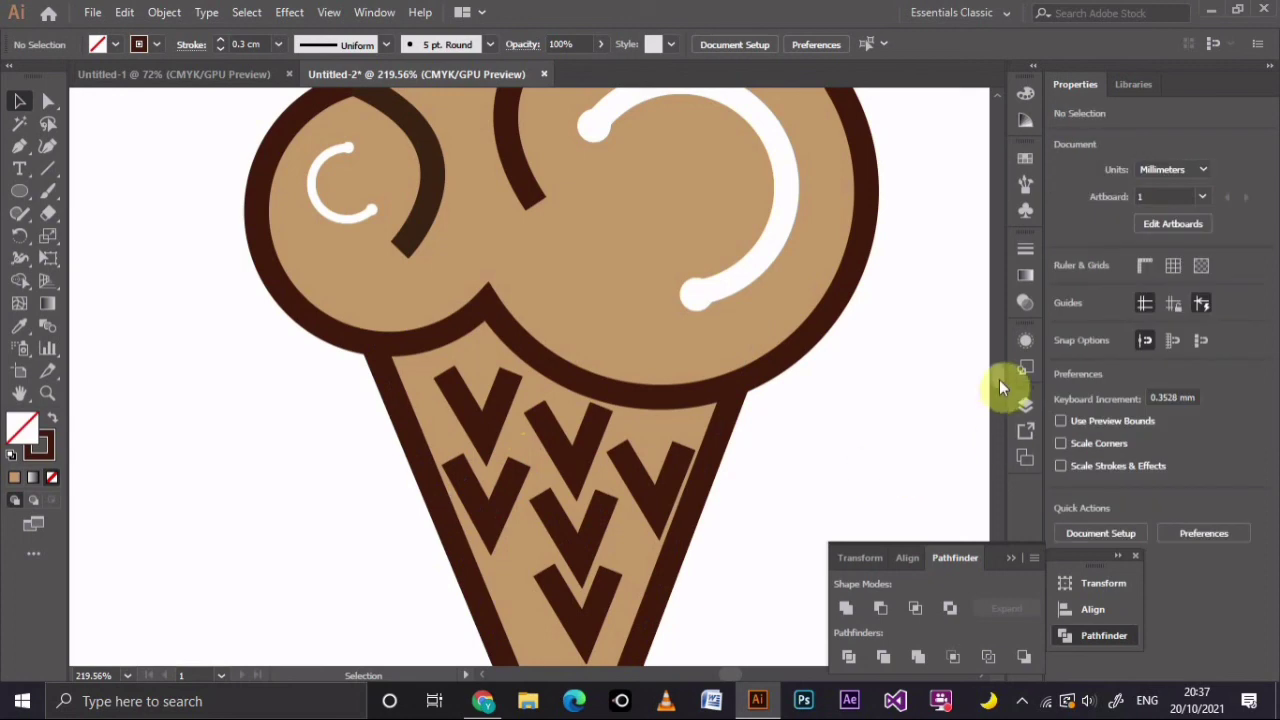
Duplicate a chevron downward and place the copy near the cone's tip
scroll(740, 437, "down", 5)
left_click_drag(586, 380, 577, 480)
mouse_move(585, 392)
left_mouse_down()
mouse_move(586, 430)
mouse_move(617, 418)
left_mouse_up()
left_click(586, 466)
left_click(600, 429)
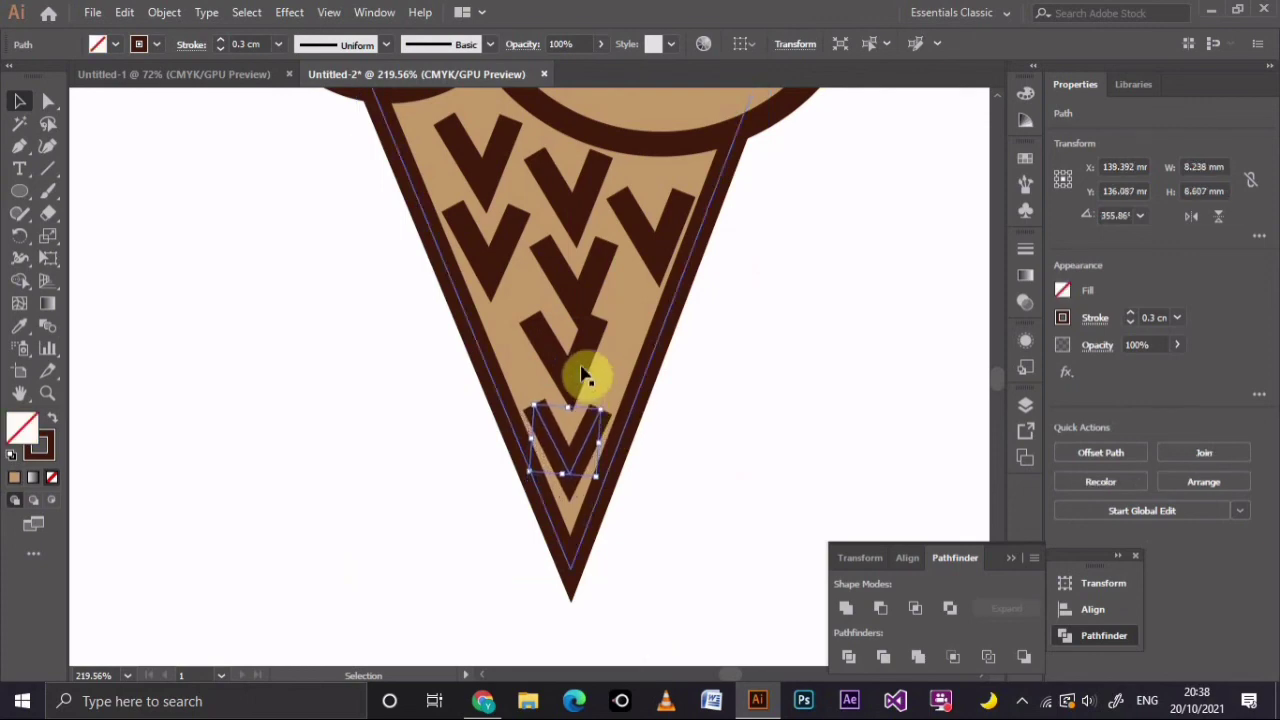
Move another chevron up the cone, shift the right one slightly left, and zoom out
left_click_drag(571, 371, 594, 206)
left_click(594, 206)
left_click(591, 206)
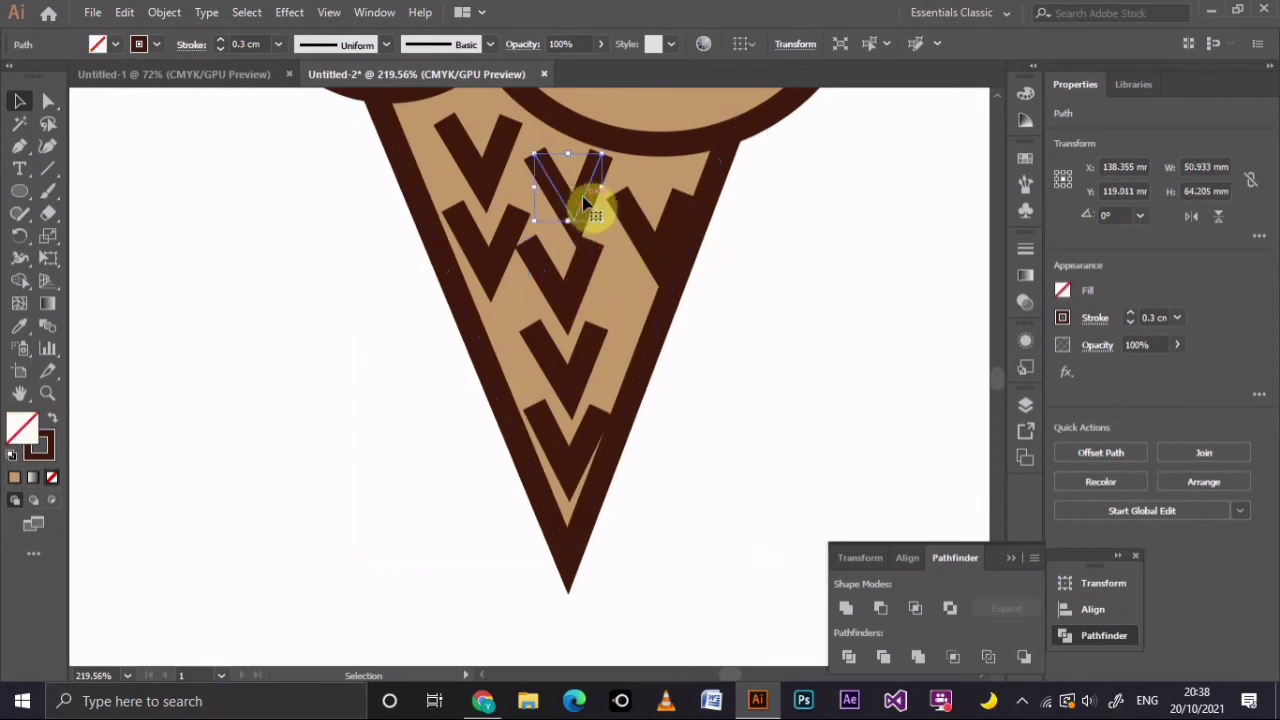
left_click_drag(665, 242, 652, 248)
key("Left")
key("Left")
key("Left")
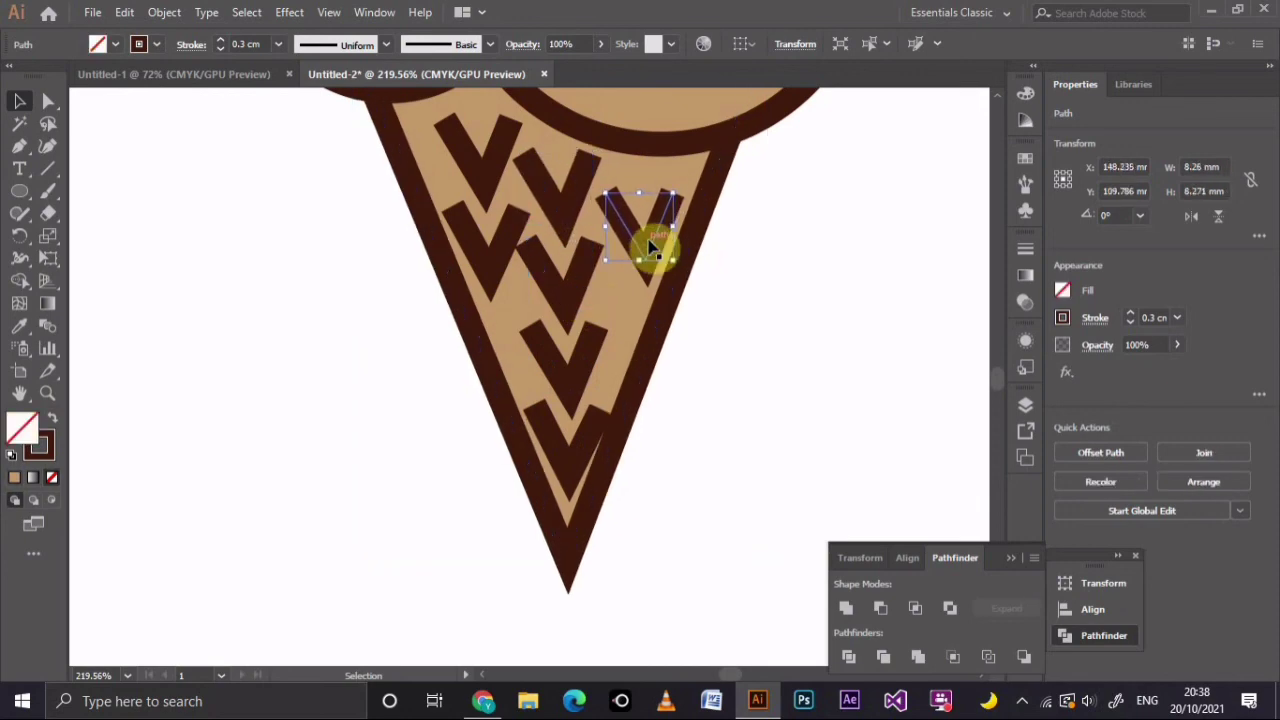
left_click(47, 395)
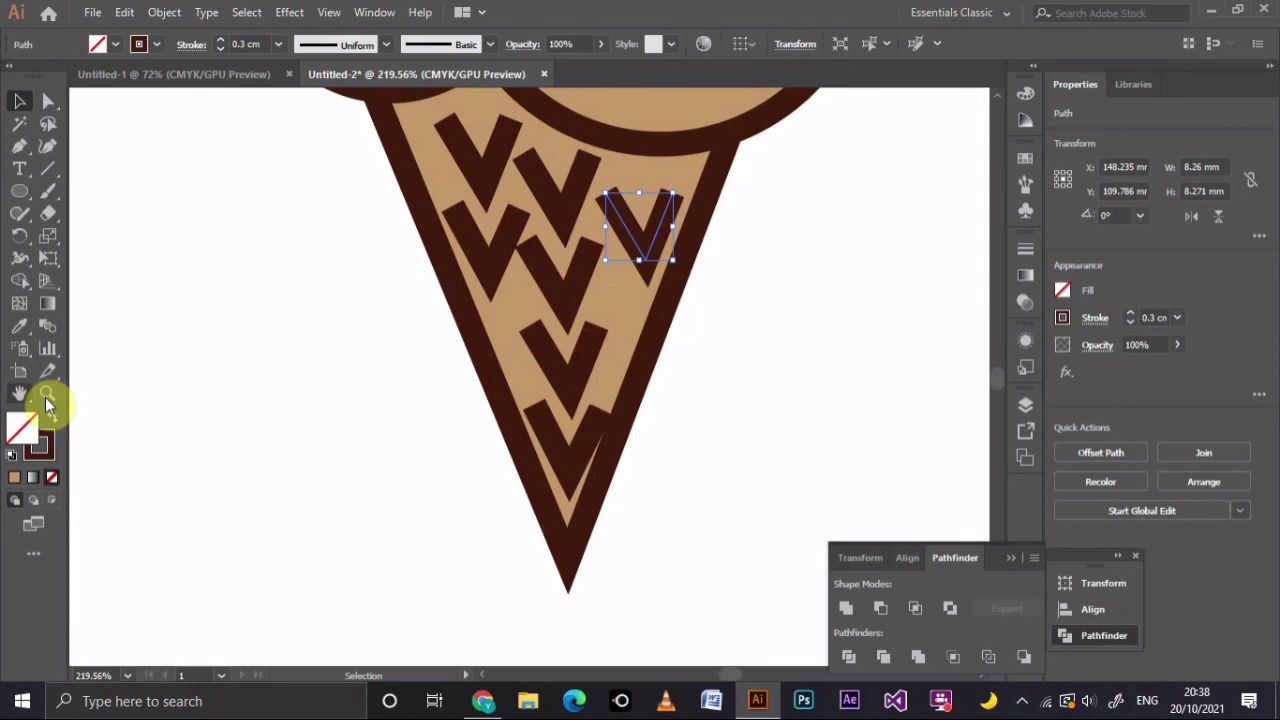
left_click(556, 343, "alt")
left_click(554, 344, "alt")
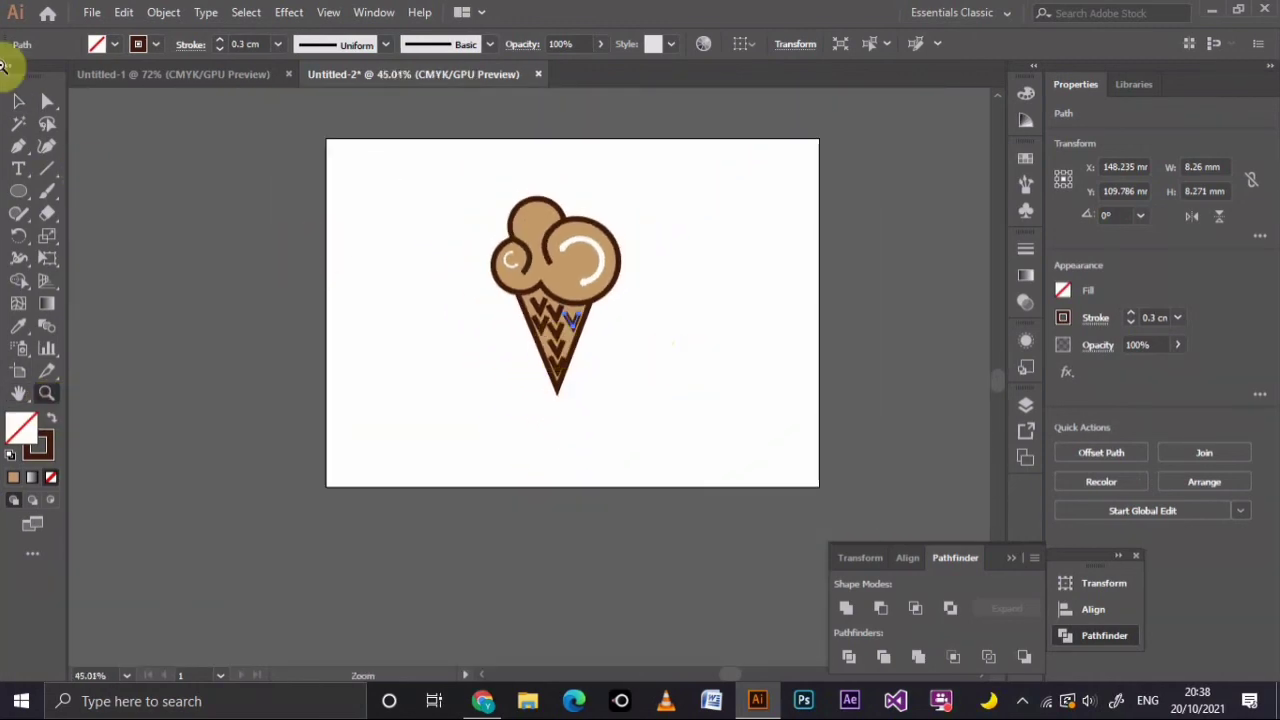
Deselect the chevron, zoom in on the ice cream, and close the Pathfinder panel
left_click(18, 101)
left_click(760, 356)
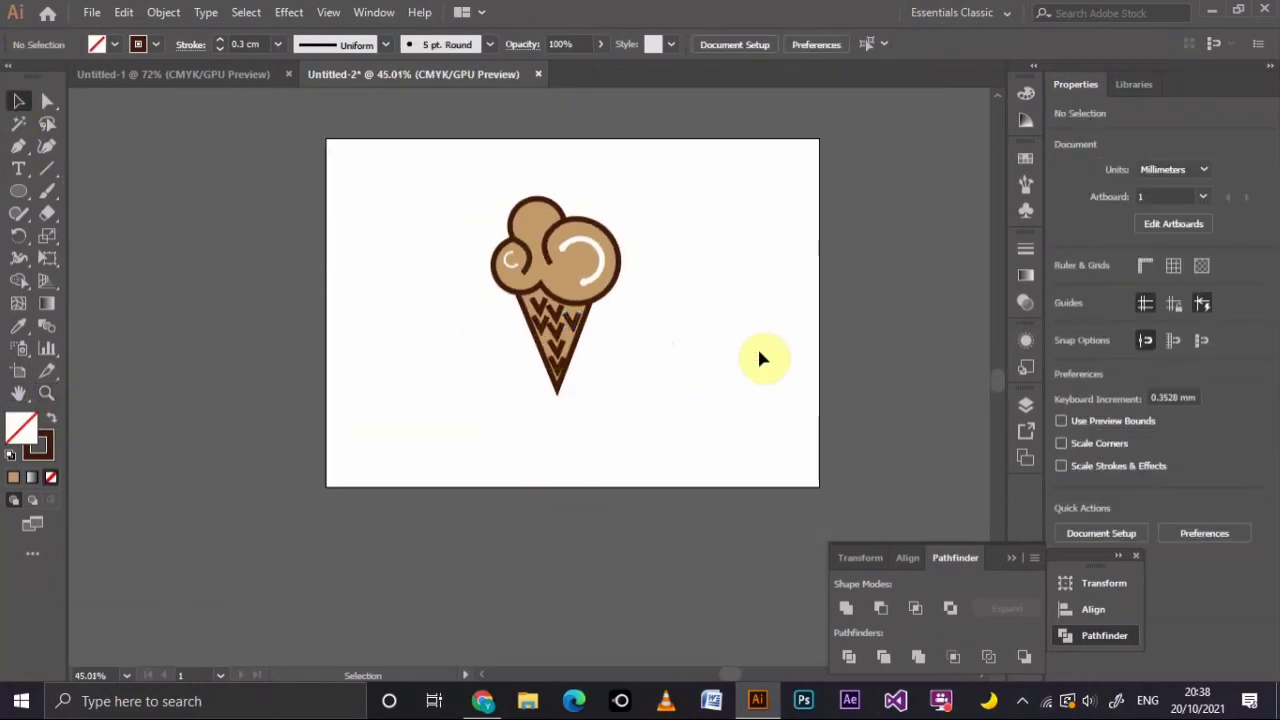
left_click(46, 392)
left_click(557, 270)
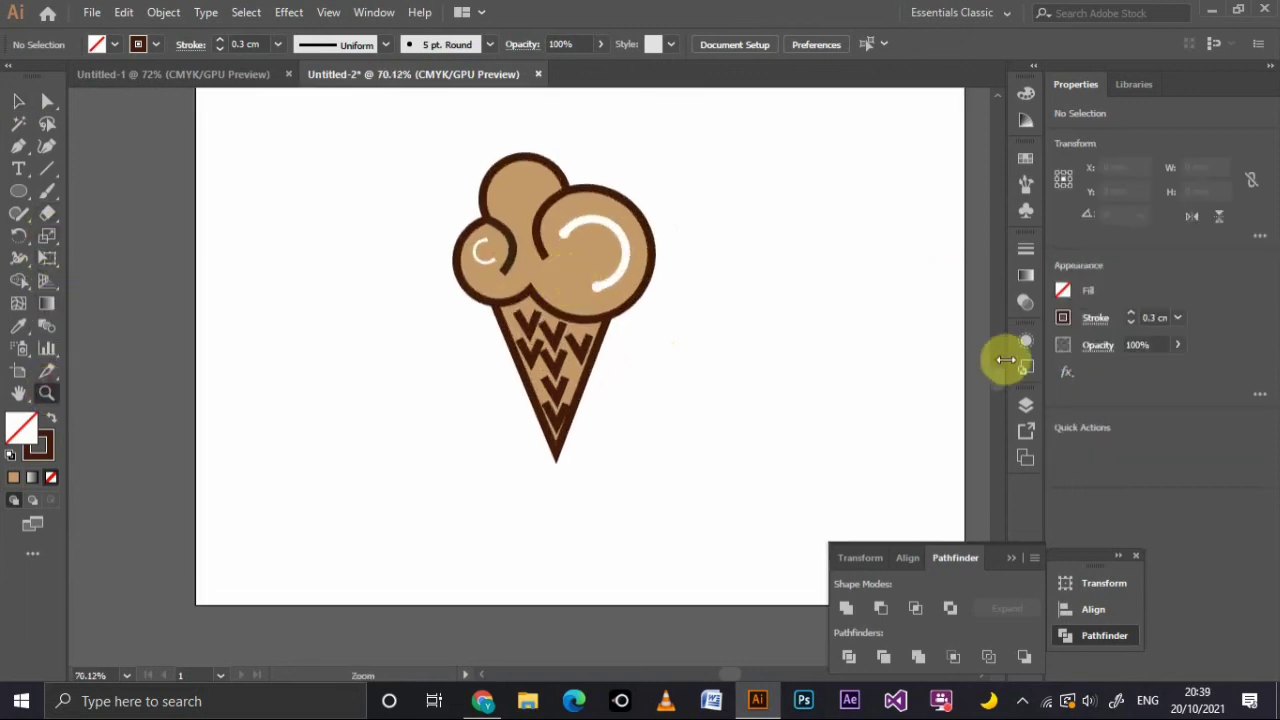
scroll(1003, 374, "up", 1)
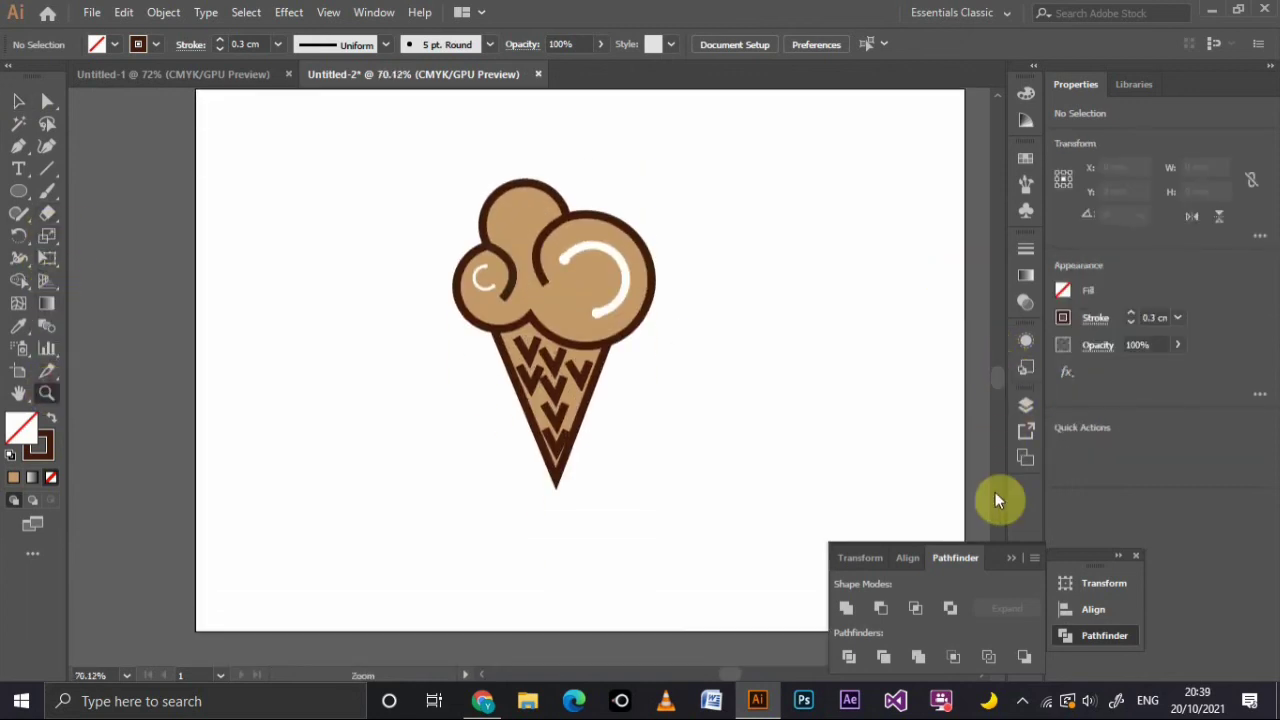
left_click(1005, 557)
scroll(1004, 395, "up", 1)
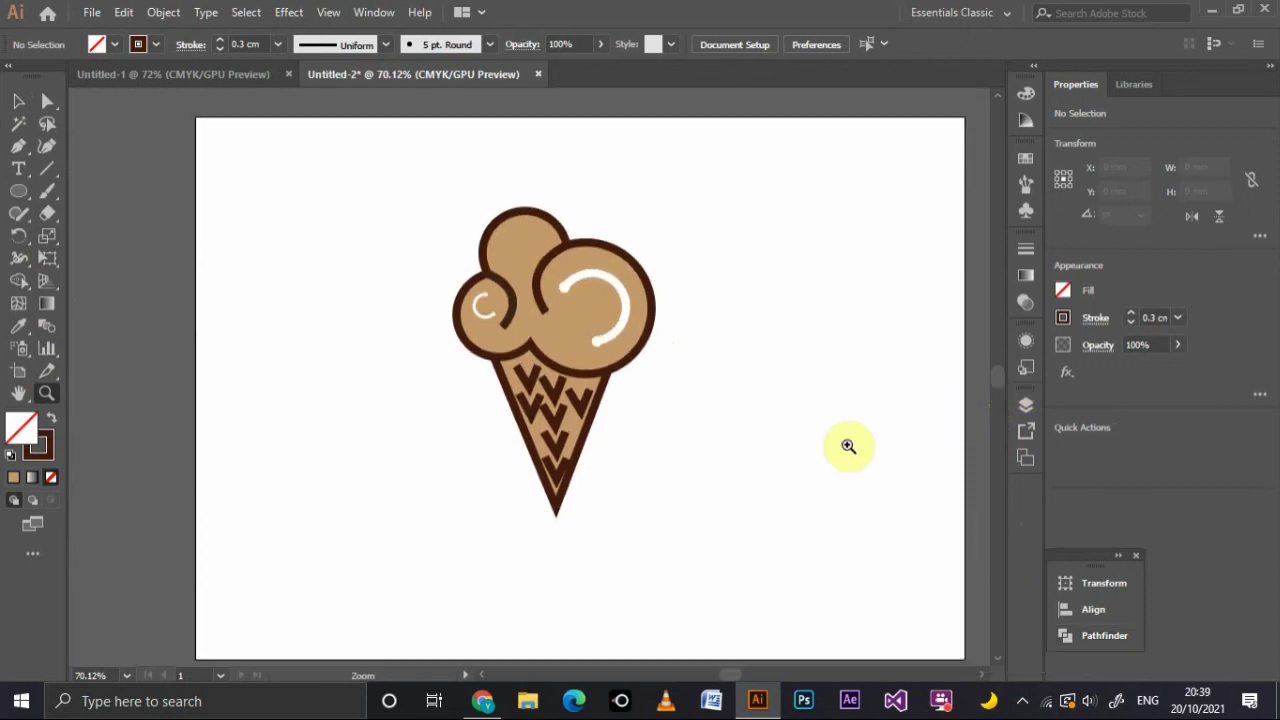
Place the first Pen anchor of a short stroke left of the ice cream
left_click(18, 101)
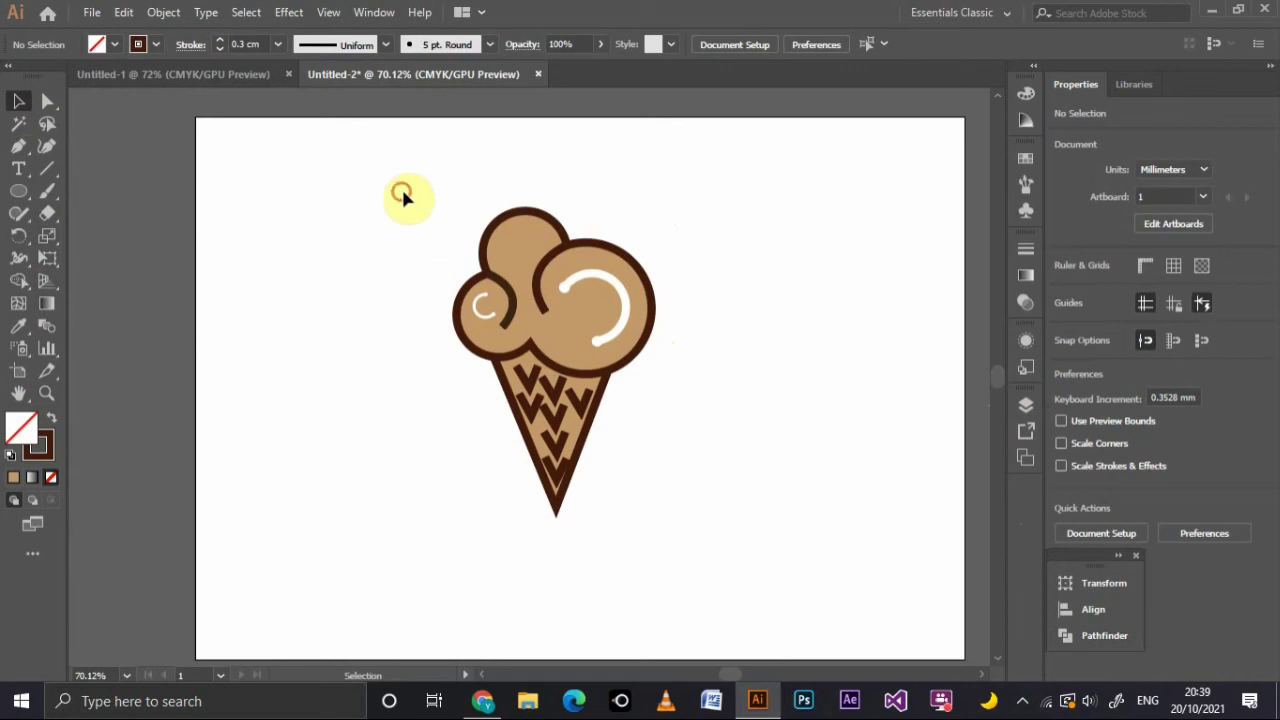
left_click_drag(401, 190, 683, 582)
left_click(779, 543)
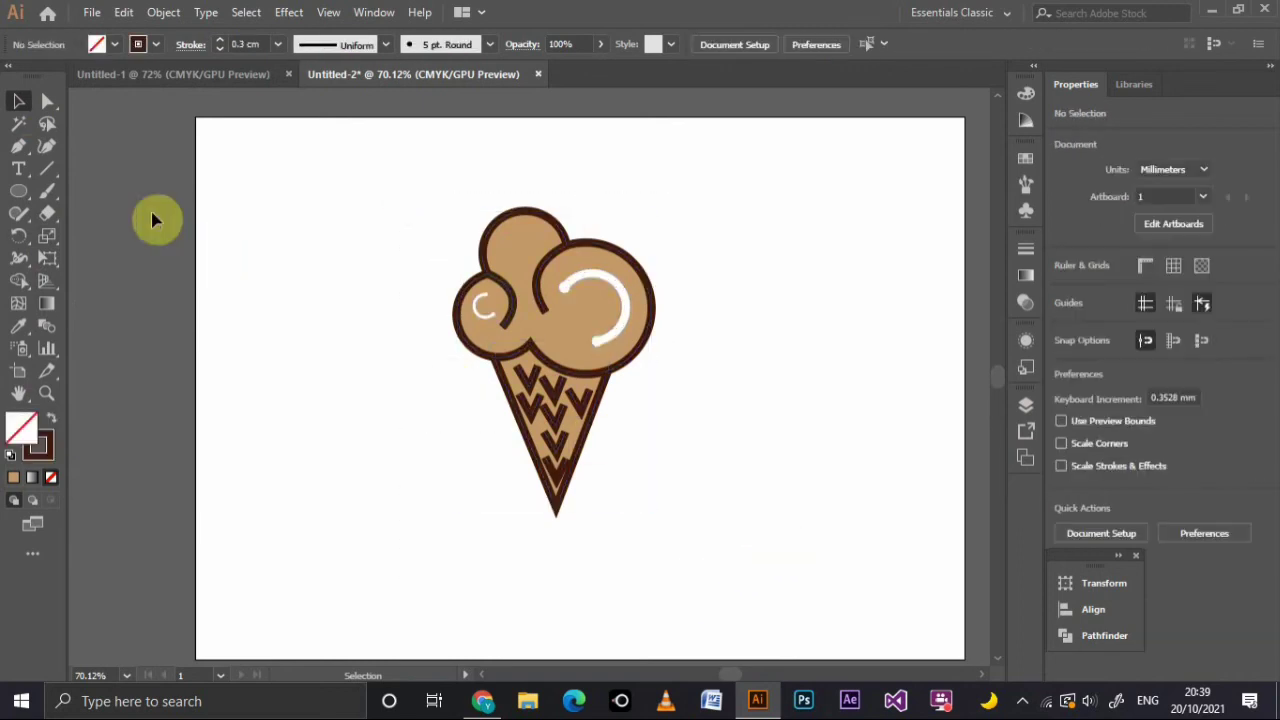
left_click(18, 145)
left_click(310, 367)
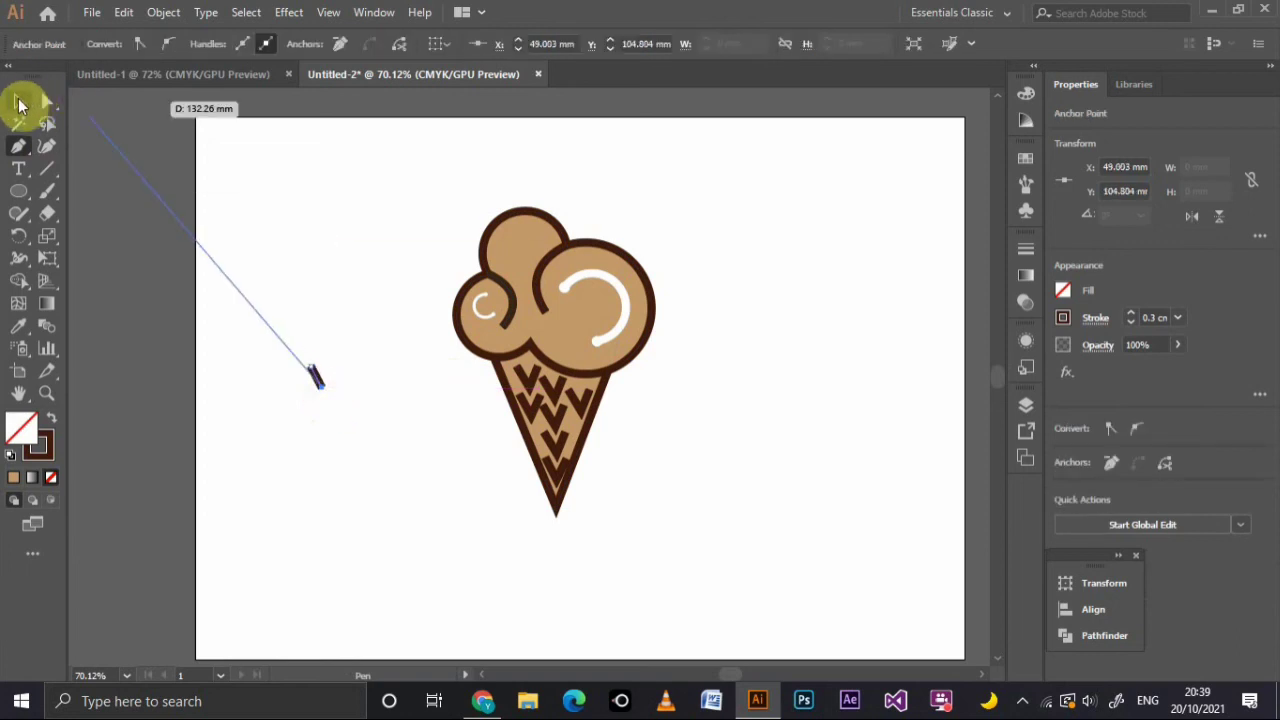
Finish the short stroke and move the bar onto the cone's left edge
left_click(18, 101)
mouse_move(316, 380)
left_mouse_down()
mouse_move(452, 433)
mouse_move(444, 441)
left_mouse_up()
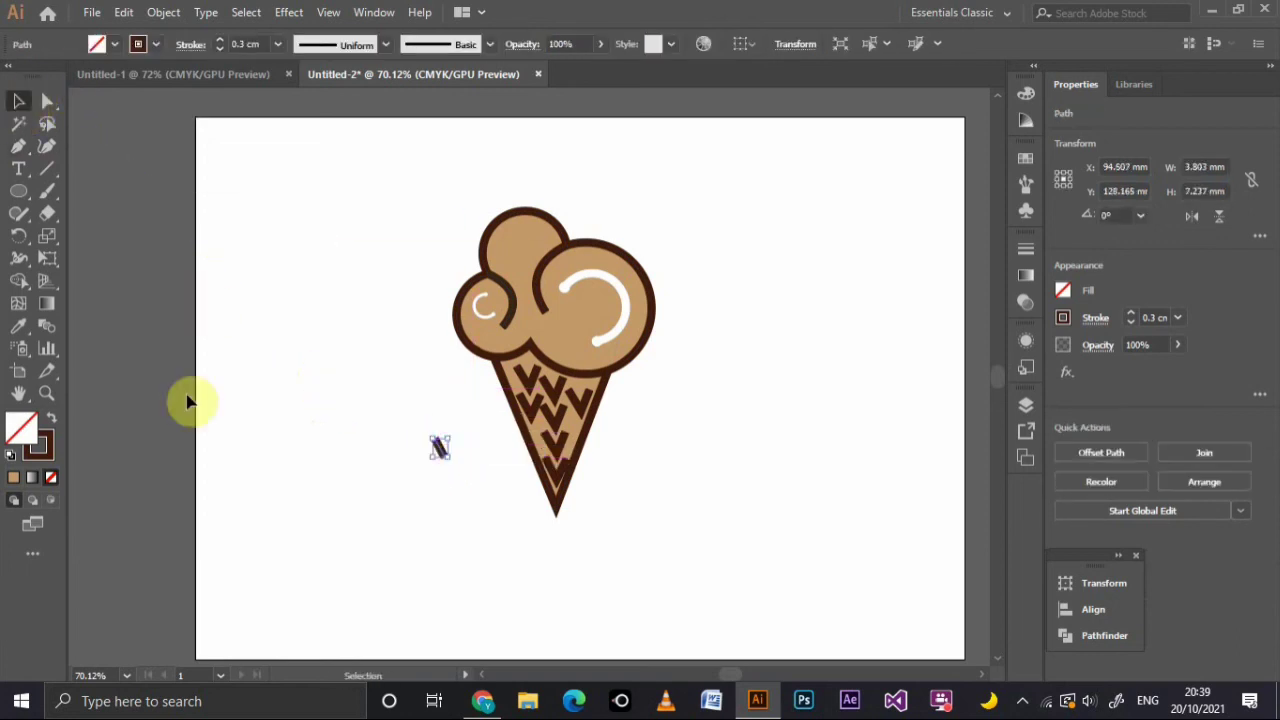
left_click(544, 385)
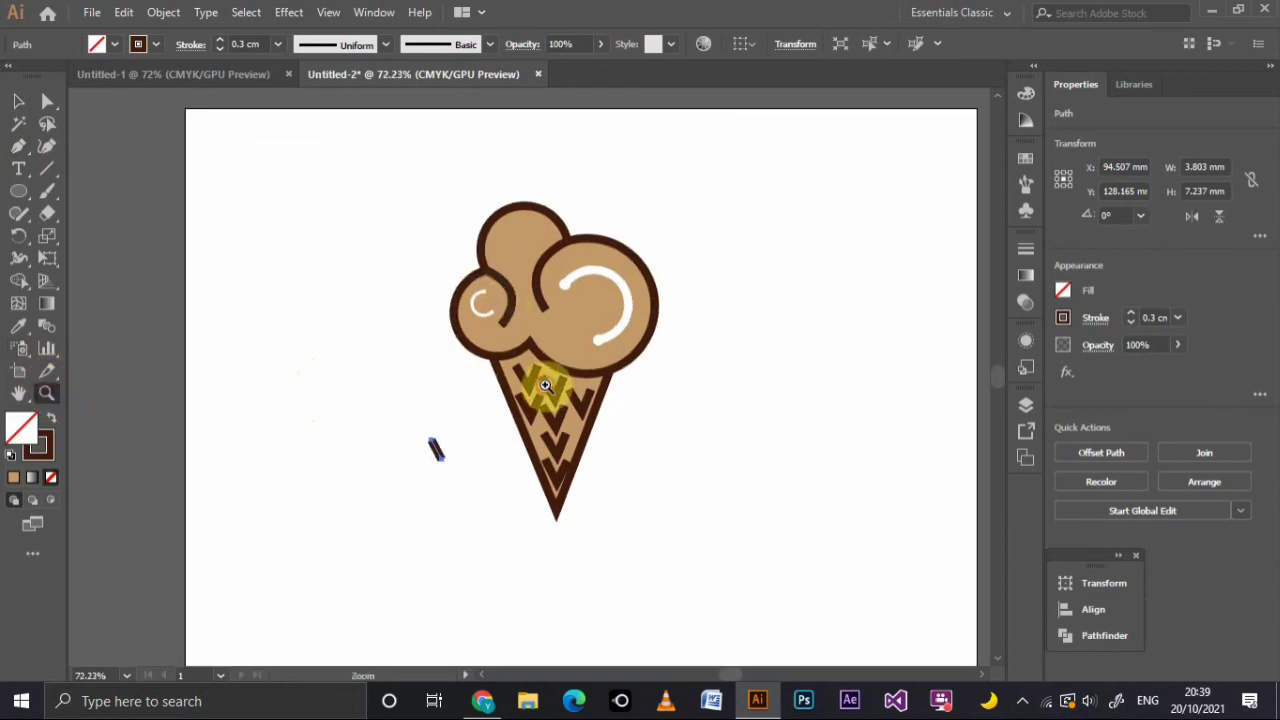
left_click(544, 385)
left_click(18, 101)
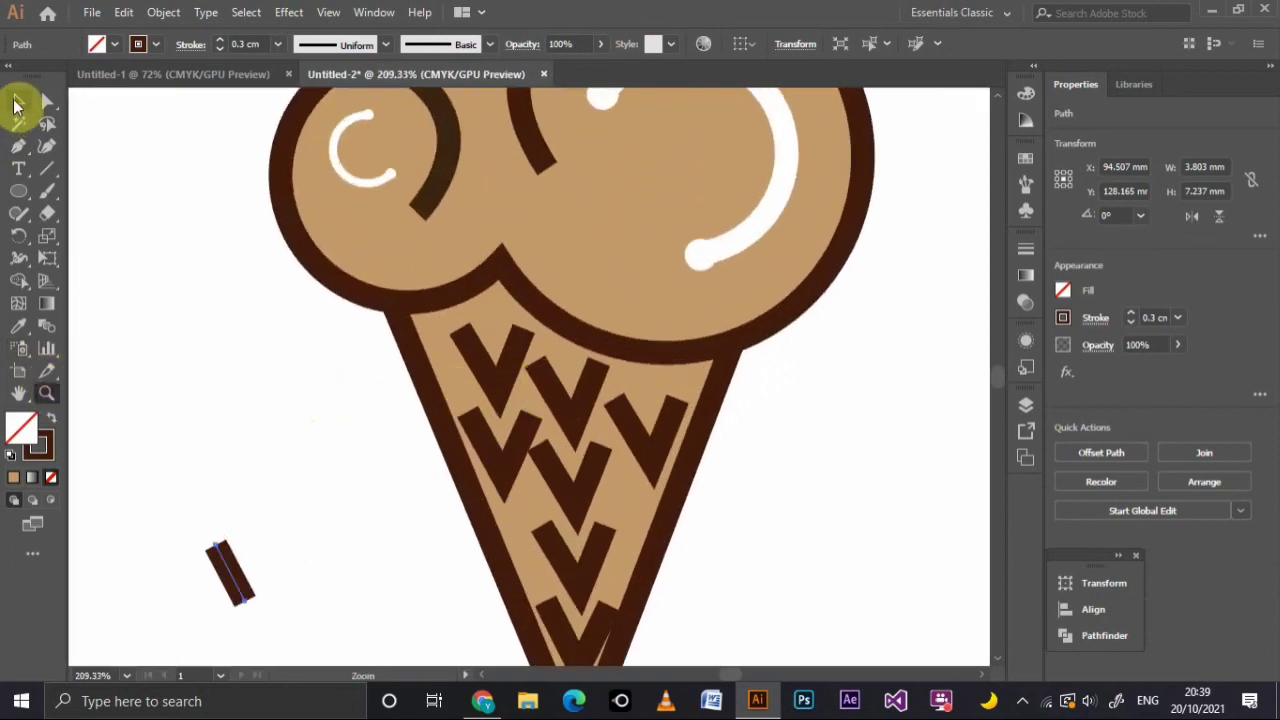
mouse_move(235, 577)
left_mouse_down()
mouse_move(510, 542)
mouse_move(533, 518)
mouse_move(522, 548)
left_mouse_up()
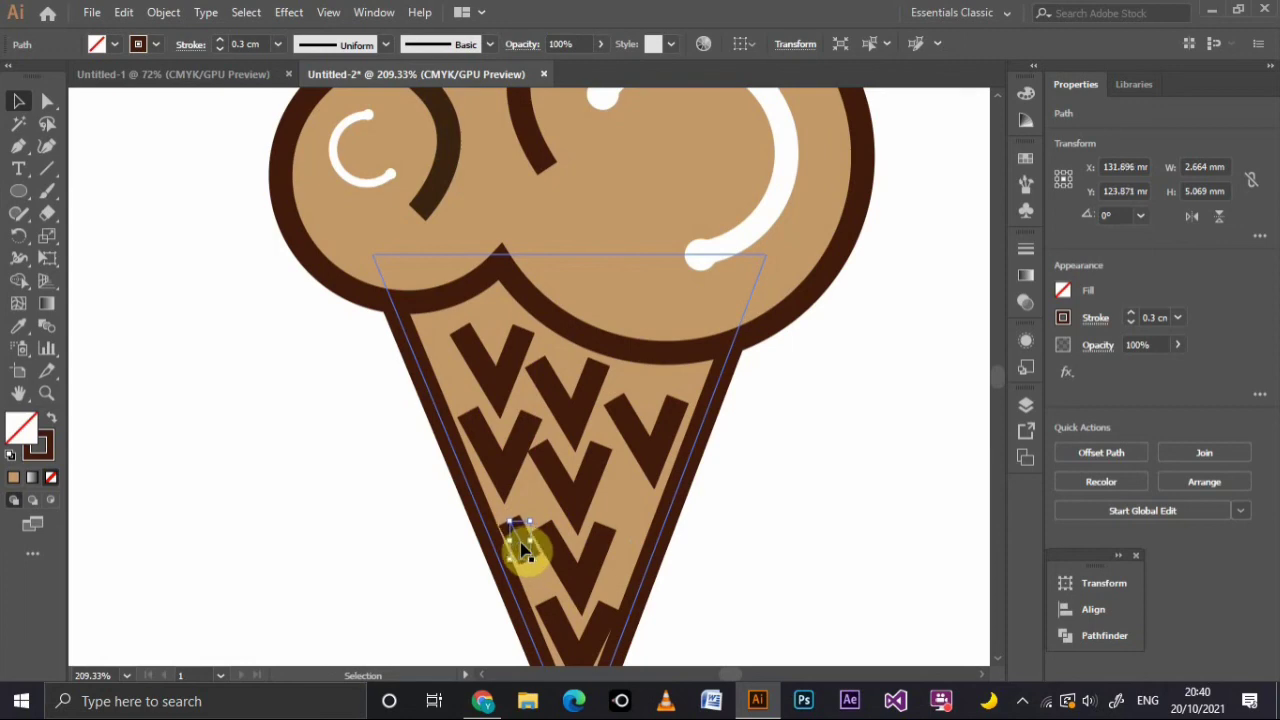
Duplicate the bar up and right, rotating the copy to about 297° to match the chevrons
left_click_drag(522, 546, 627, 503)
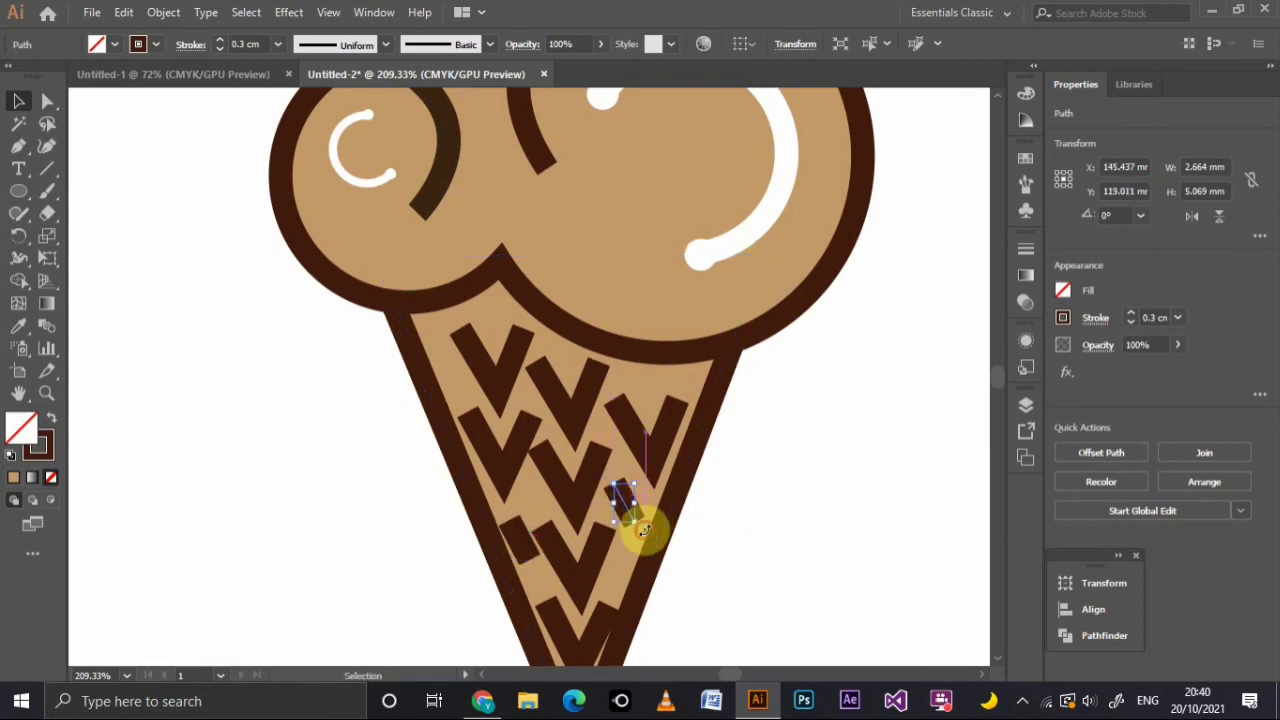
left_click_drag(633, 527, 614, 522)
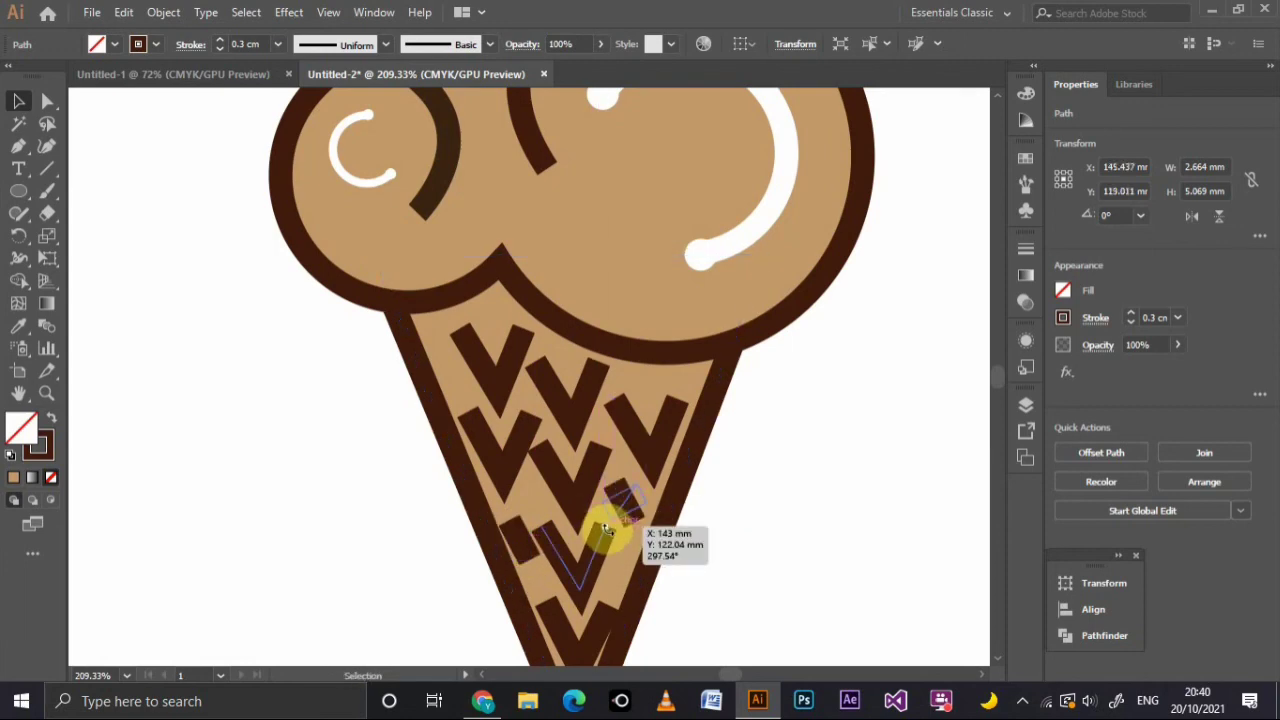
left_click(796, 596)
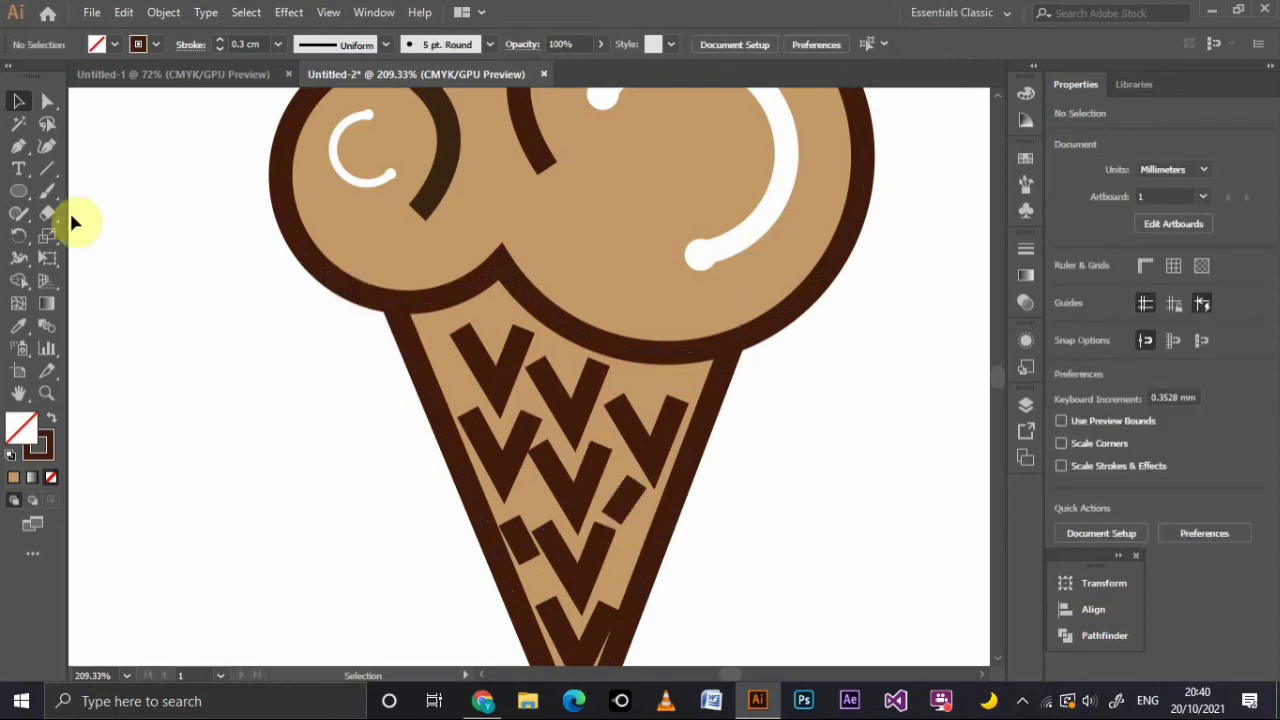
left_click(46, 393)
Marquee-select every part of the ice cream and group it
left_click(494, 417, "alt")
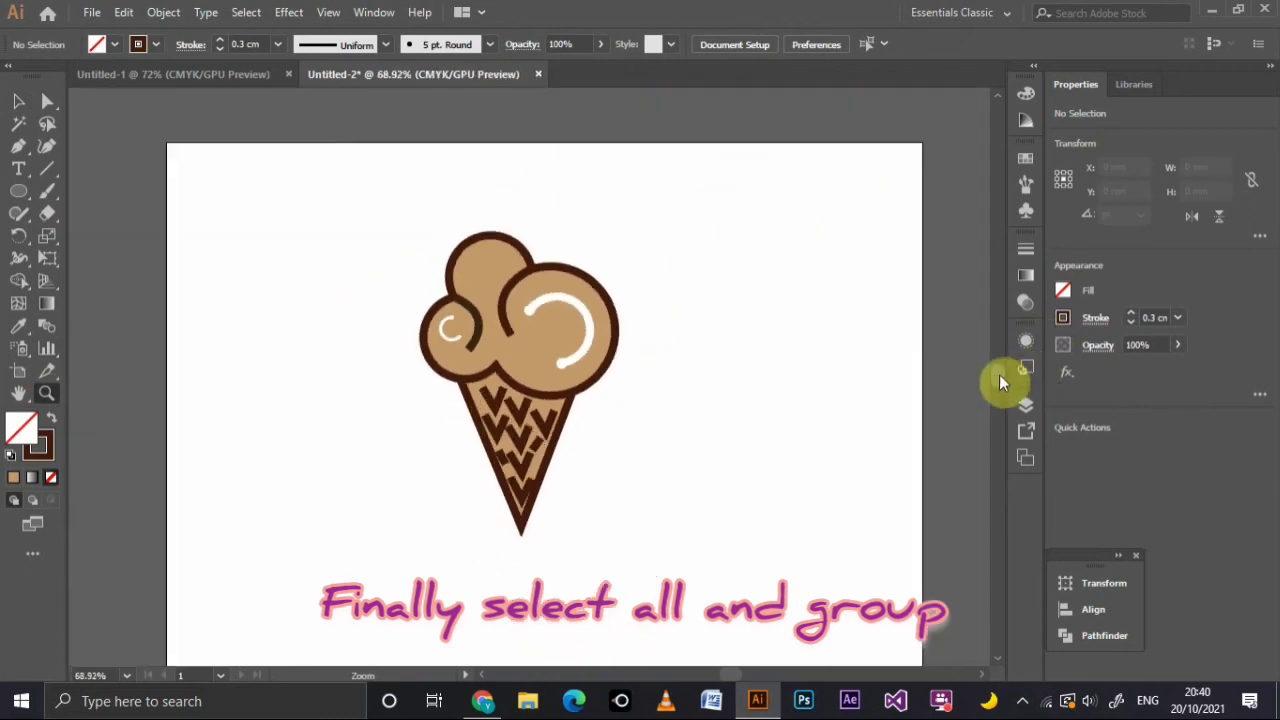
scroll(999, 378, "down", 2)
scroll(999, 378, "up", 1)
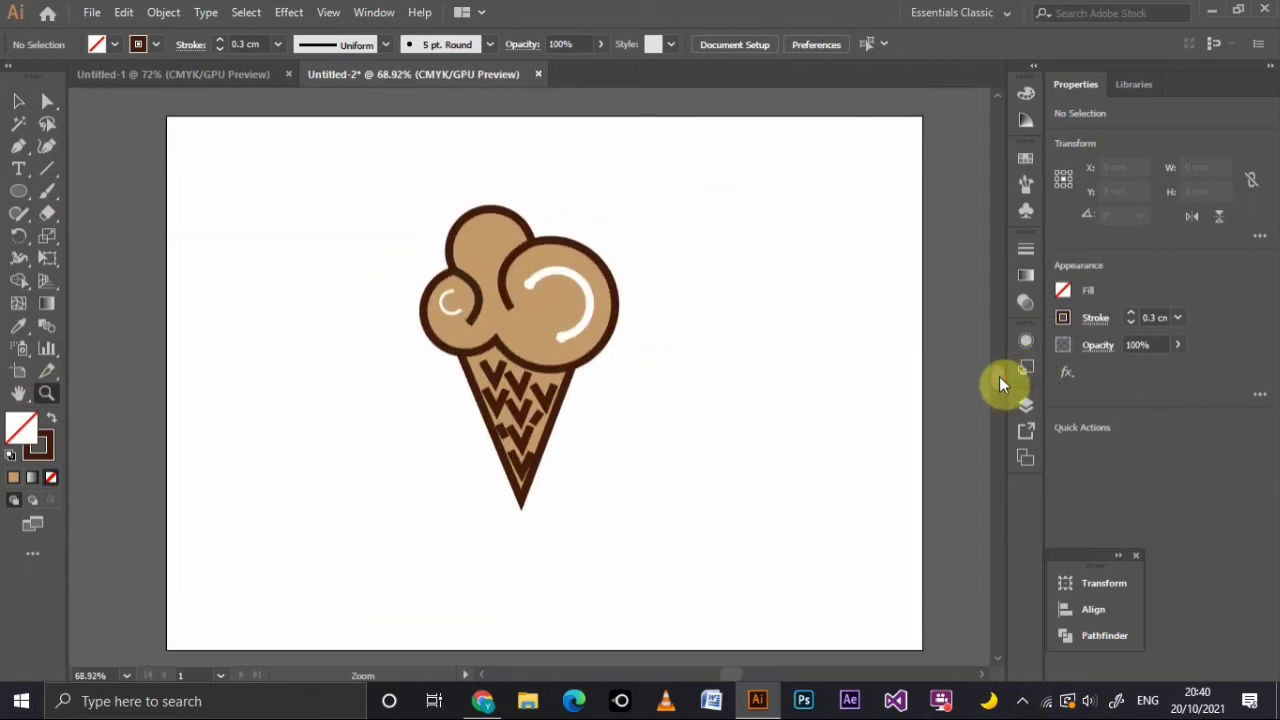
left_click(18, 101)
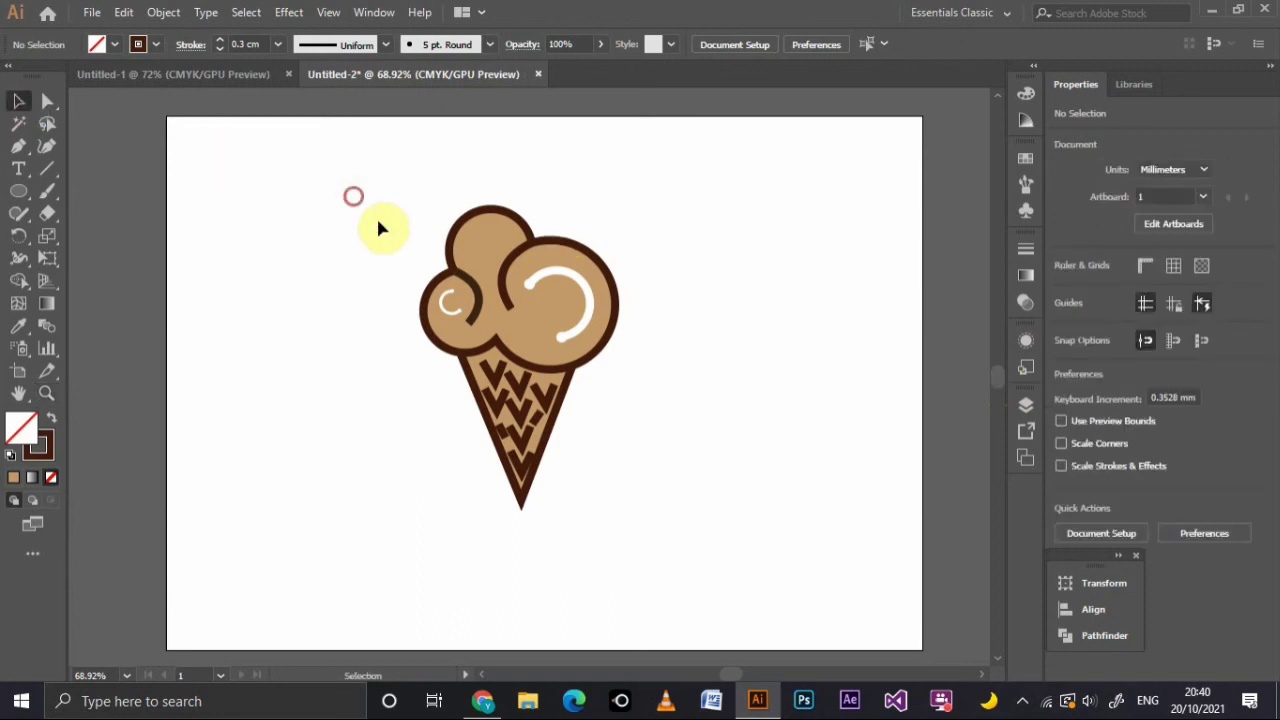
left_click_drag(355, 198, 660, 520)
right_click(545, 447)
left_click(580, 271)
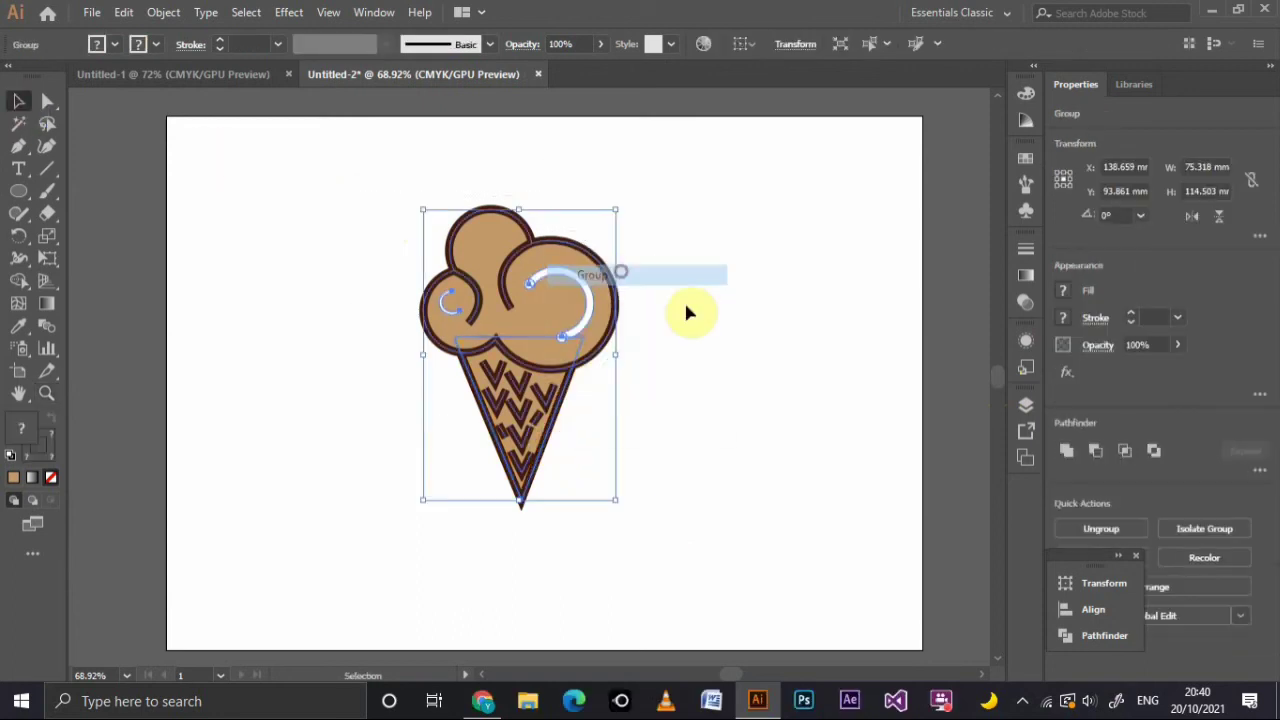
Scale the ice cream group up to about 91 × 138 mm and centre it on the page
left_click(440, 220)
left_click(508, 409)
right_click(508, 409)
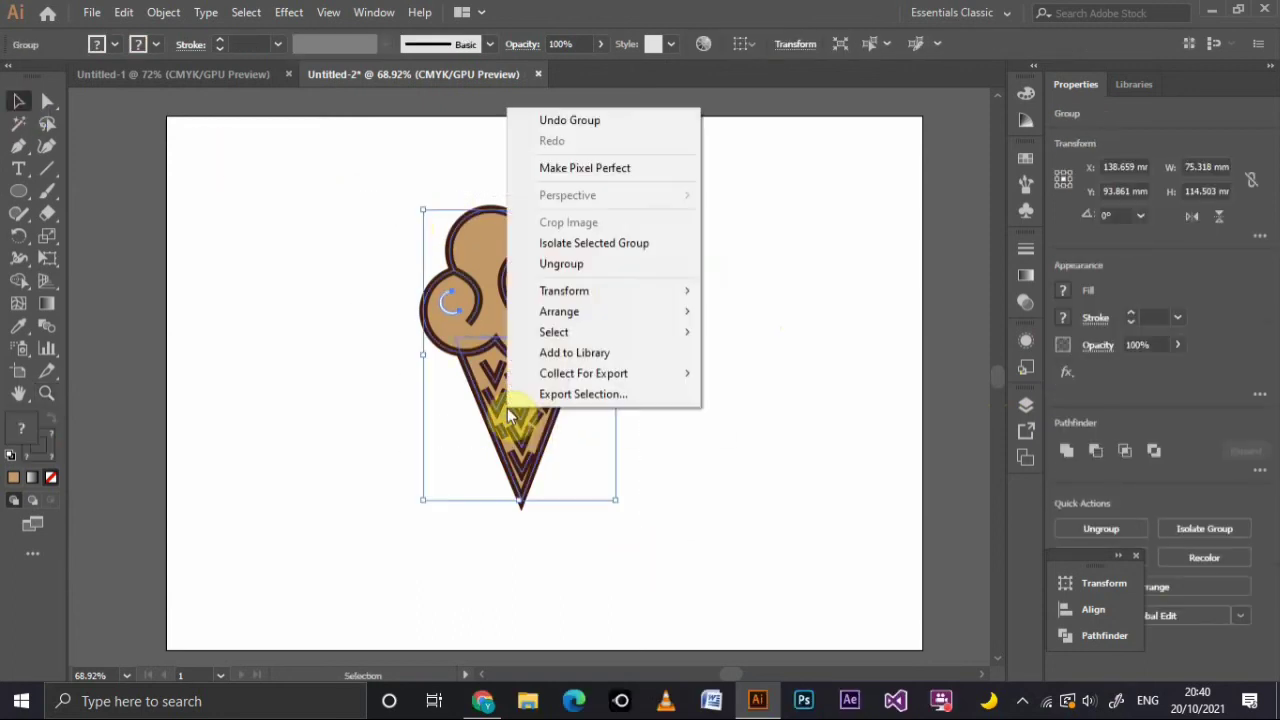
left_click(789, 271)
left_click_drag(563, 325, 588, 340)
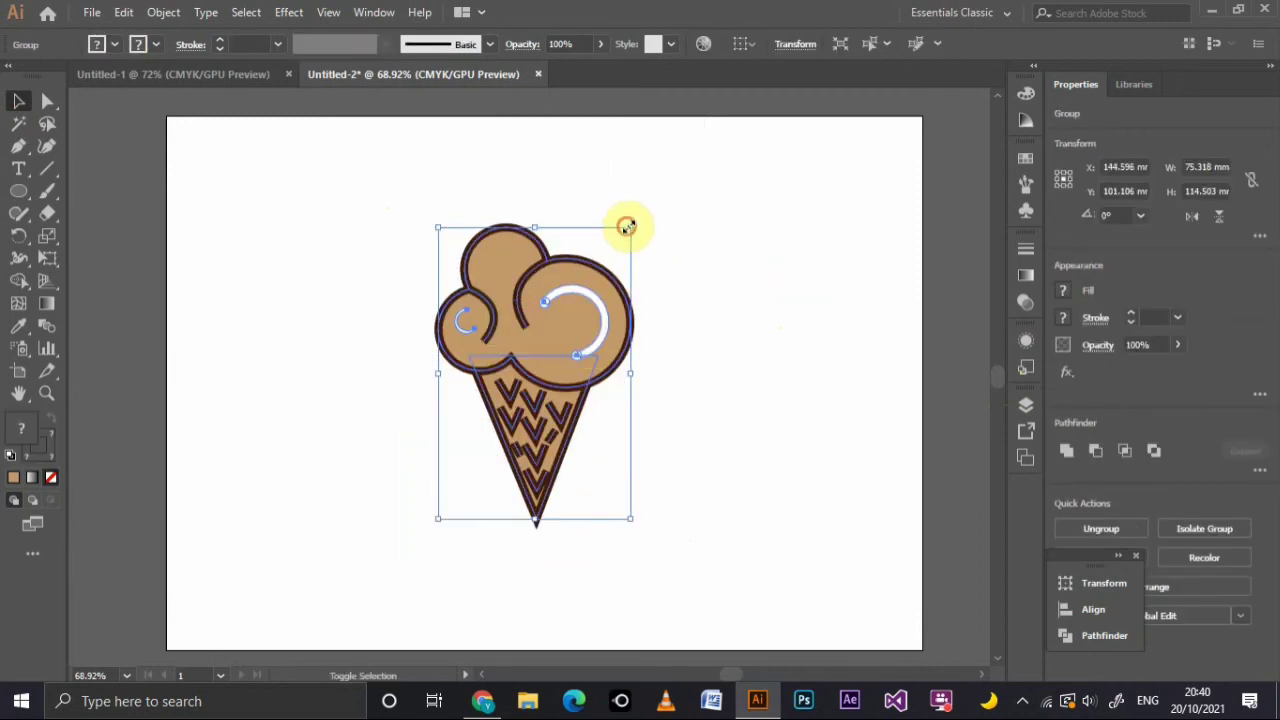
left_click_drag(626, 226, 686, 143)
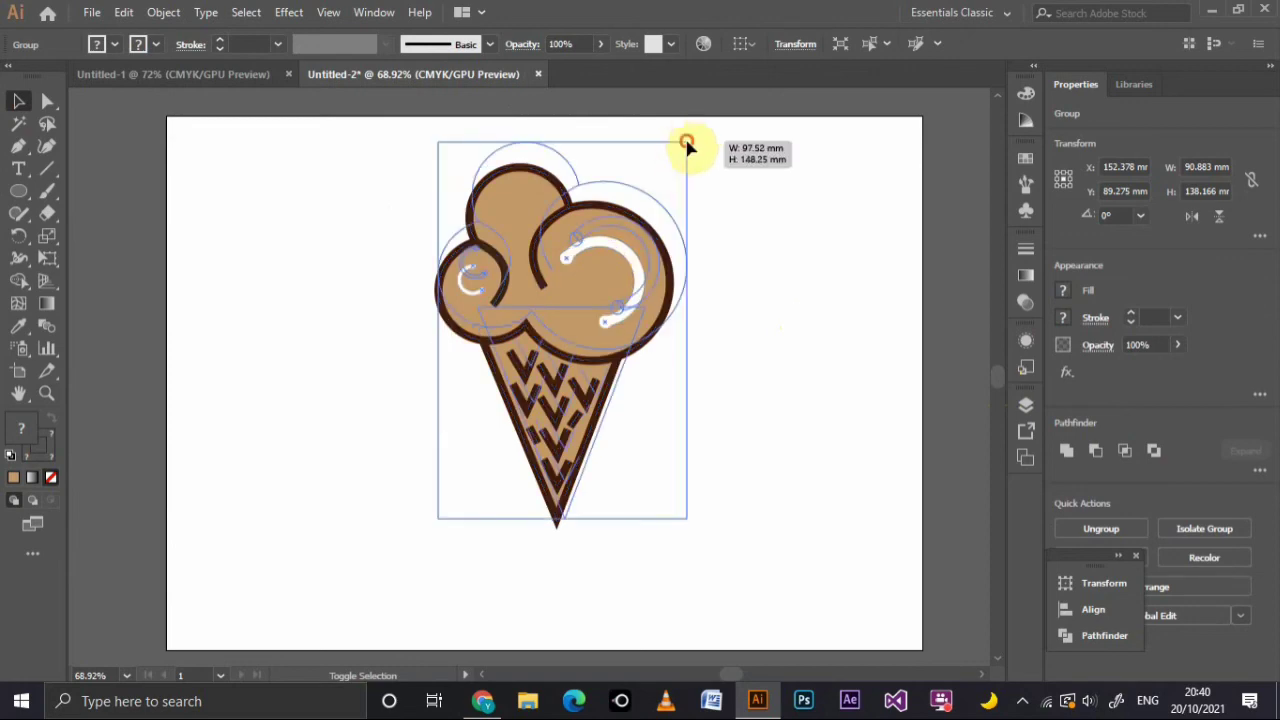
left_click_drag(609, 280, 594, 337)
left_click(770, 388)
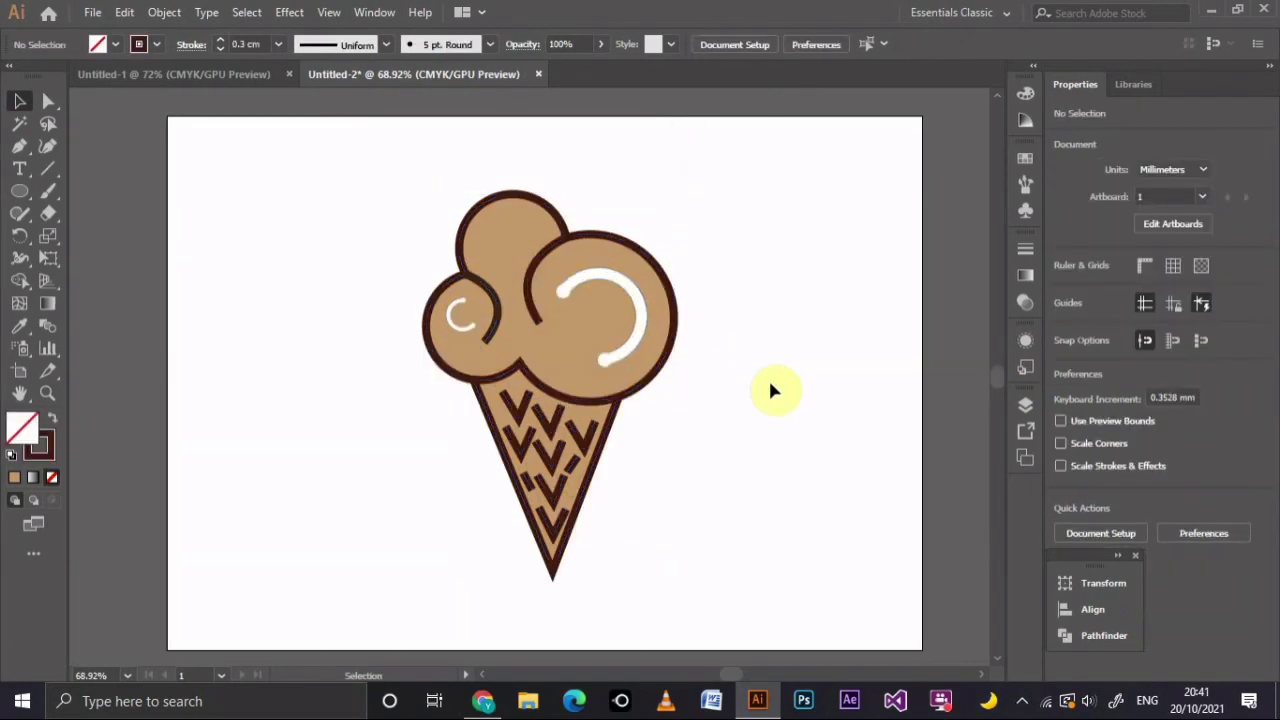